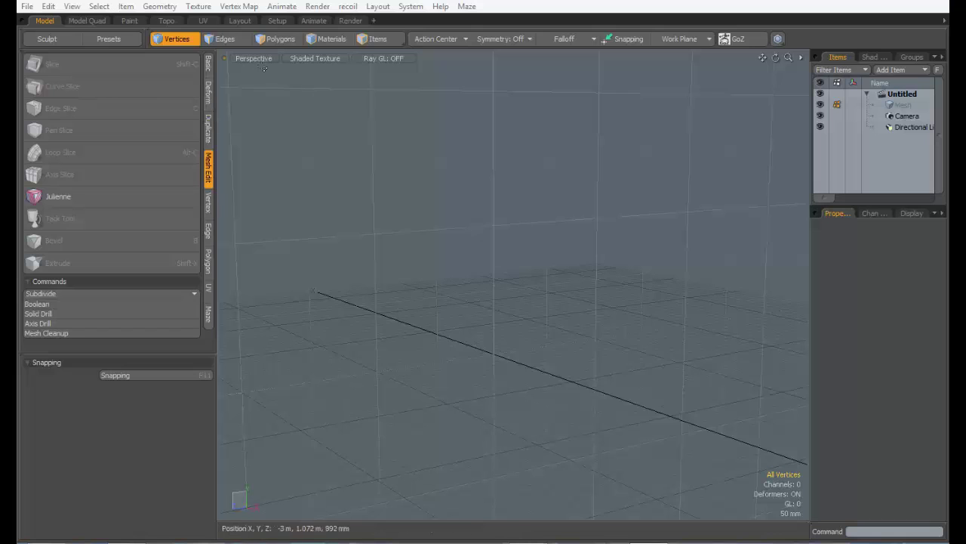
Create a cube primitive about 908 mm long on each side, centred near X -3 m.
click(209, 64)
click(43, 64)
alt+drag(433, 177, 519, 224)
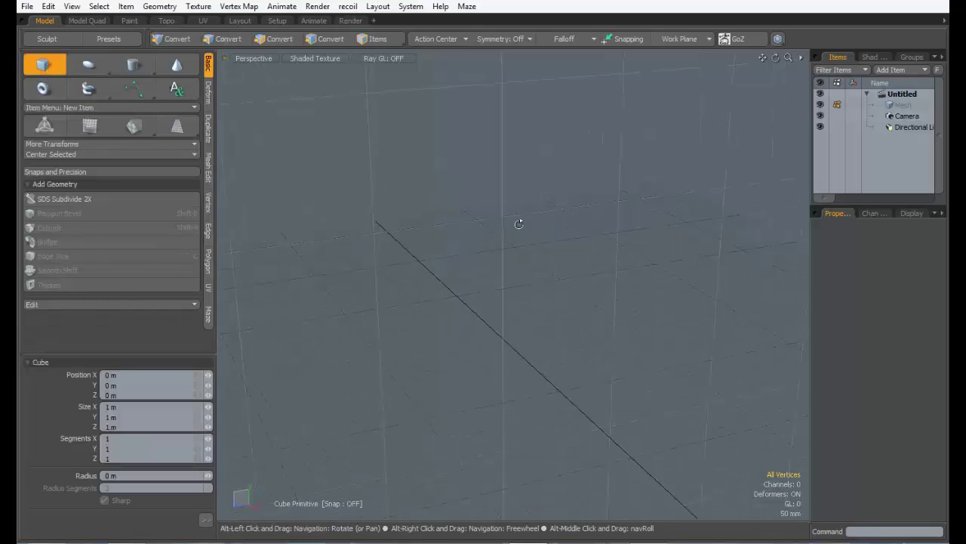
alt+drag(471, 200, 488, 333)
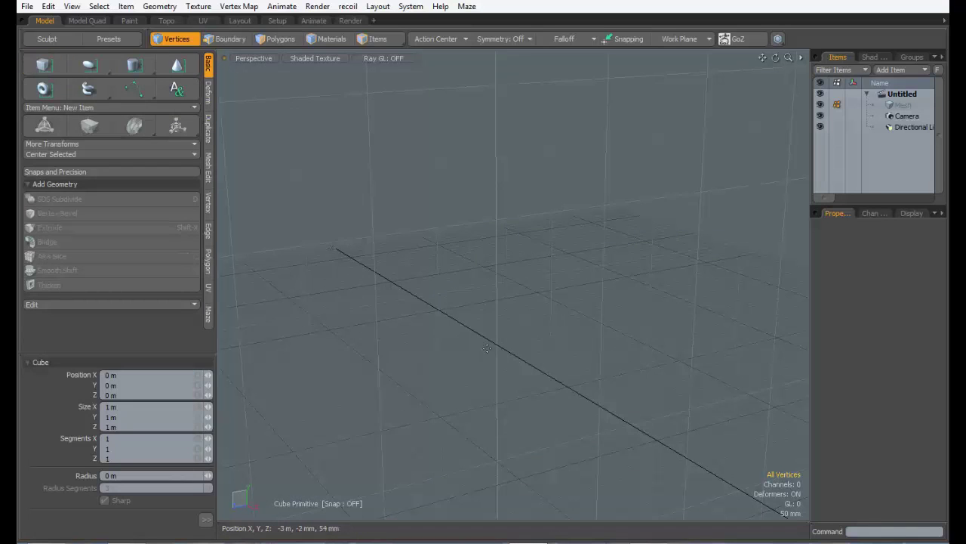
click(487, 348)
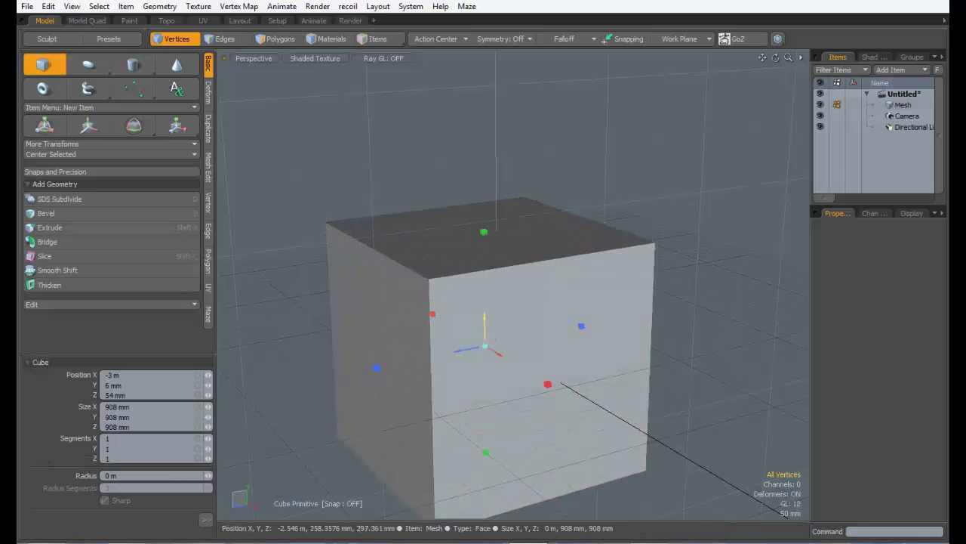
drag(485, 318, 417, 245)
key(space)
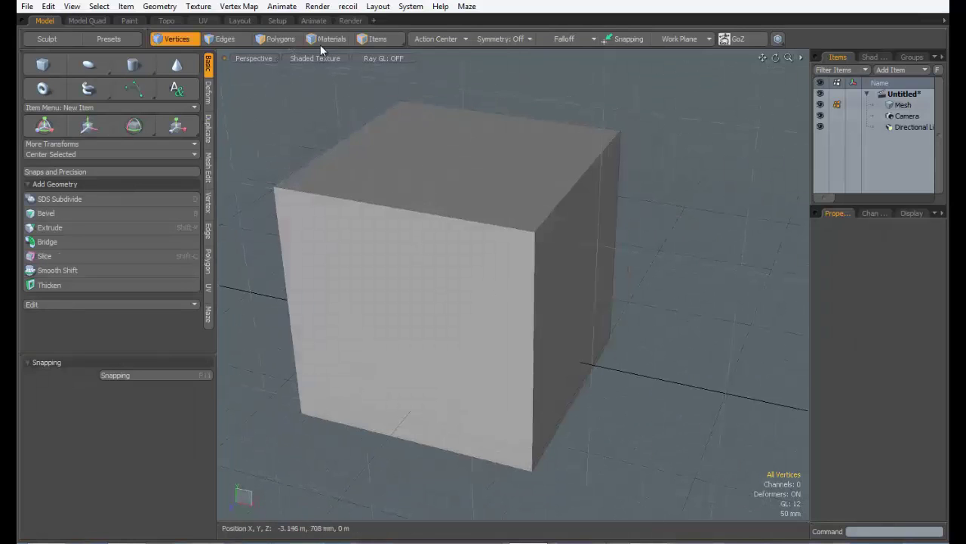
Switch to polygon selection and select the cube's top polygon.
click(451, 185)
alt+drag(539, 240, 393, 281)
click(515, 278)
click(521, 200)
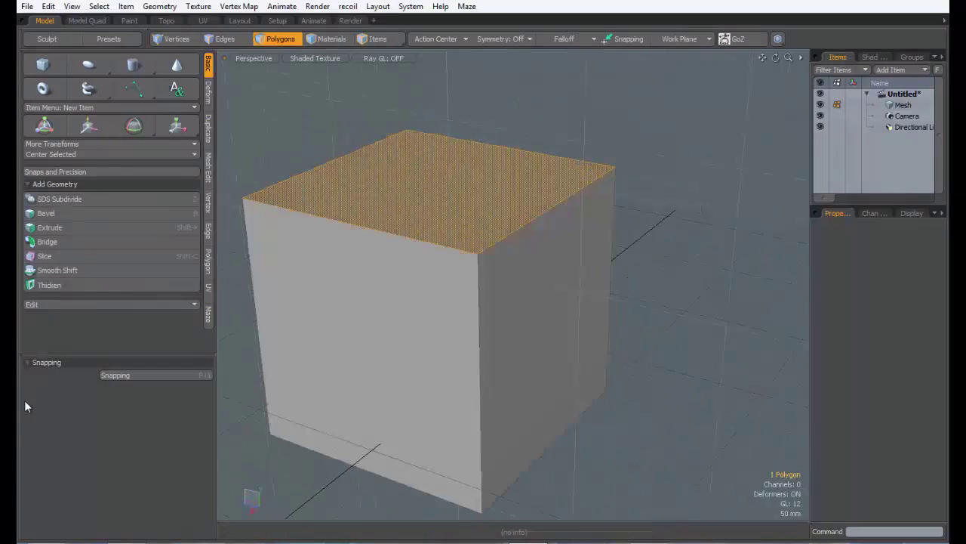
Clear the selection and subdivide the whole cube three times with the Faceted method.
alt+drag(352, 305, 434, 269)
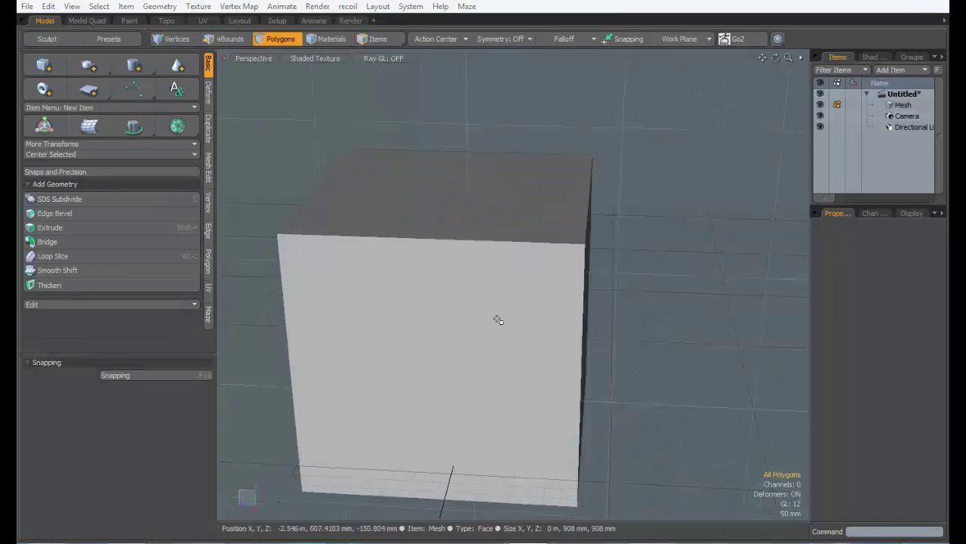
key(shift+d)
click(390, 165)
mouse_move(567, 300)
alt+mouse_down()
mouse_move(537, 271)
mouse_move(572, 287)
alt+mouse_up()
key(shift+s)
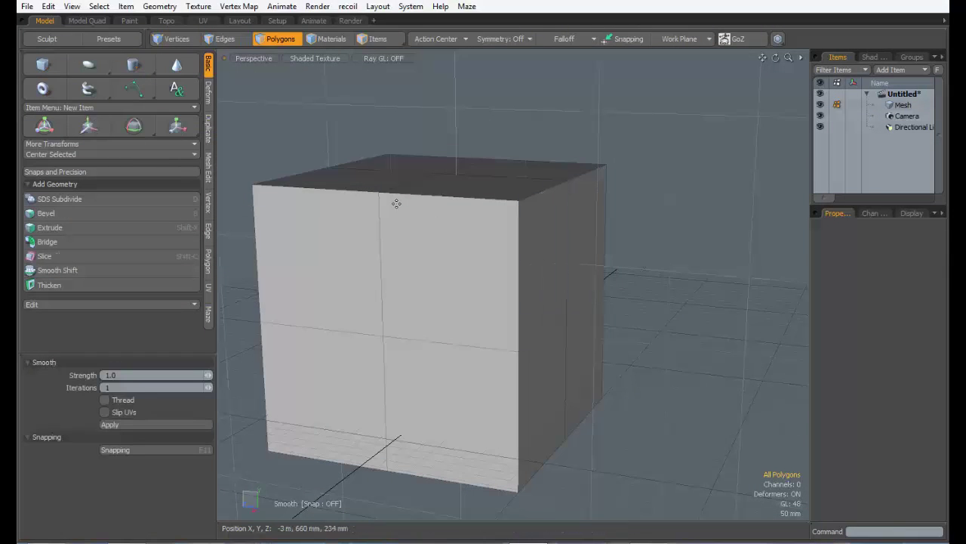
key(shift+d)
click(390, 165)
key(shift+d)
click(390, 165)
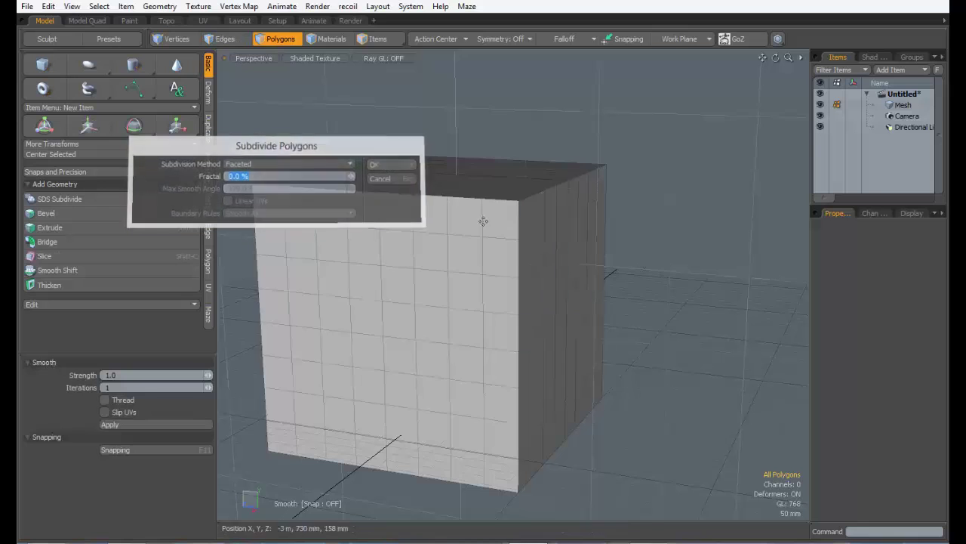
Leave the Smooth tool and undo all of the cube's faceted subdivisions.
alt+drag(483, 221, 497, 271)
key(space)
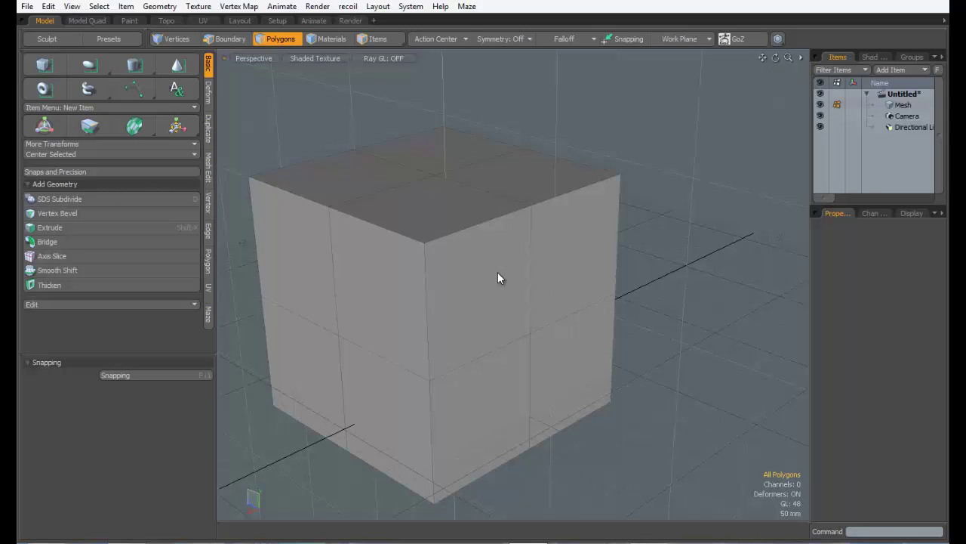
click(497, 272)
key(Escape)
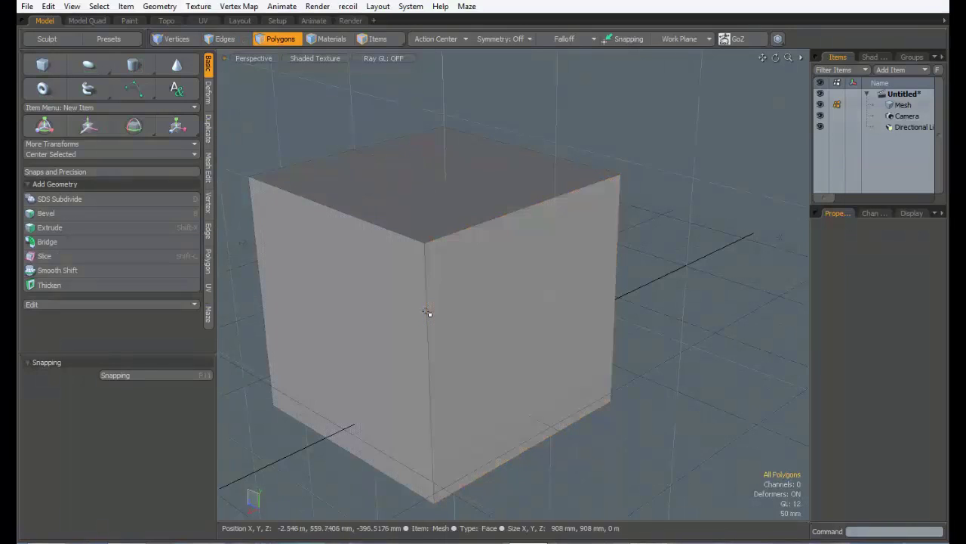
Slice the cube diagonally across its front face from about Y 915 mm, Z 930 mm to Y -115 mm, Z -870 mm.
alt+drag(428, 315, 483, 276)
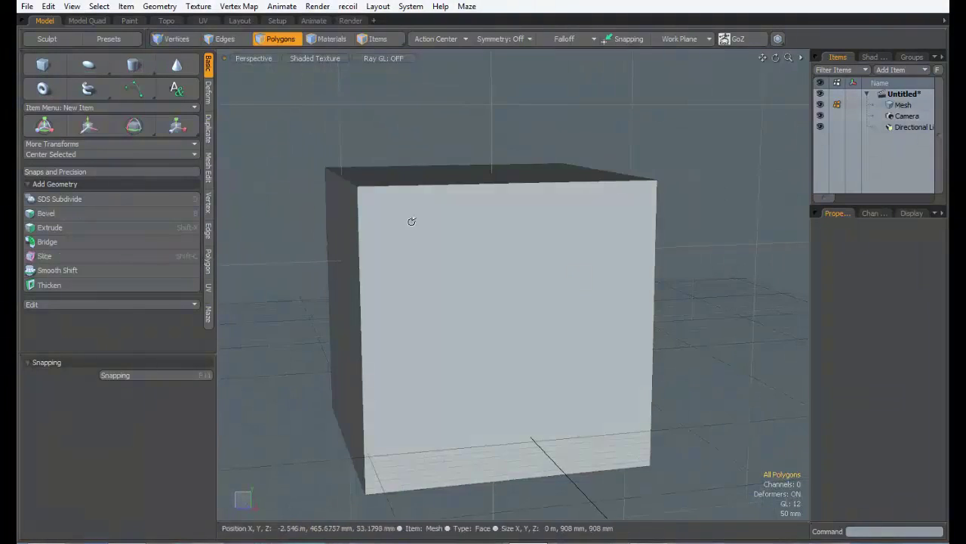
alt+drag(410, 218, 574, 332)
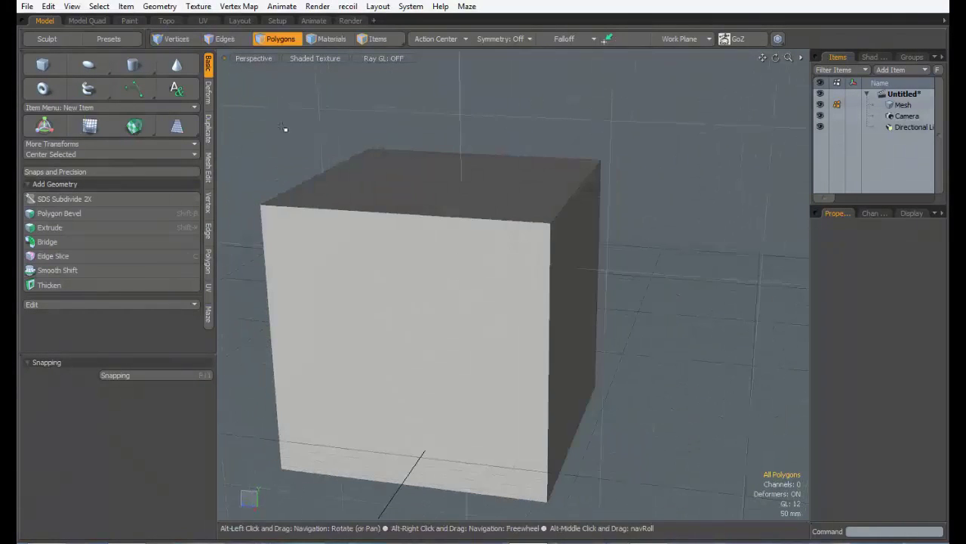
click(209, 169)
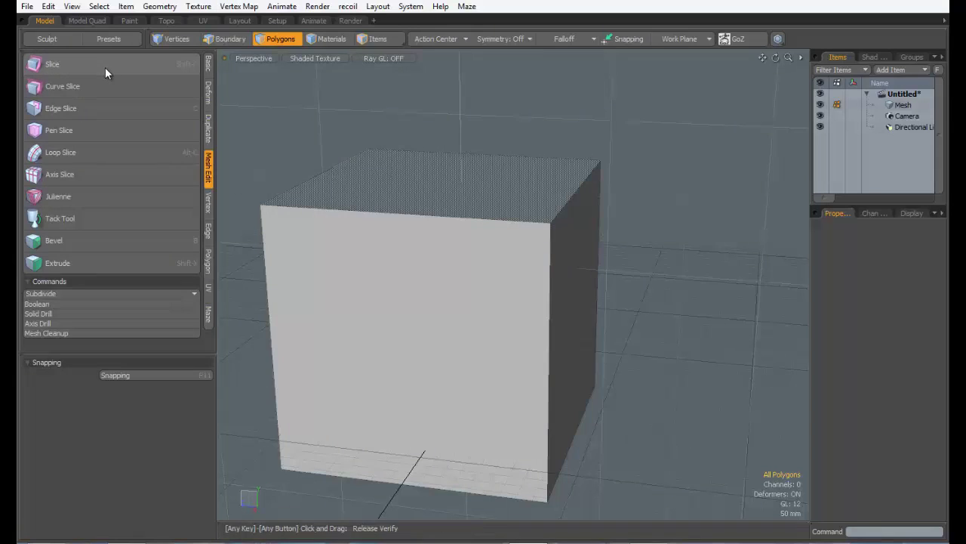
click(85, 69)
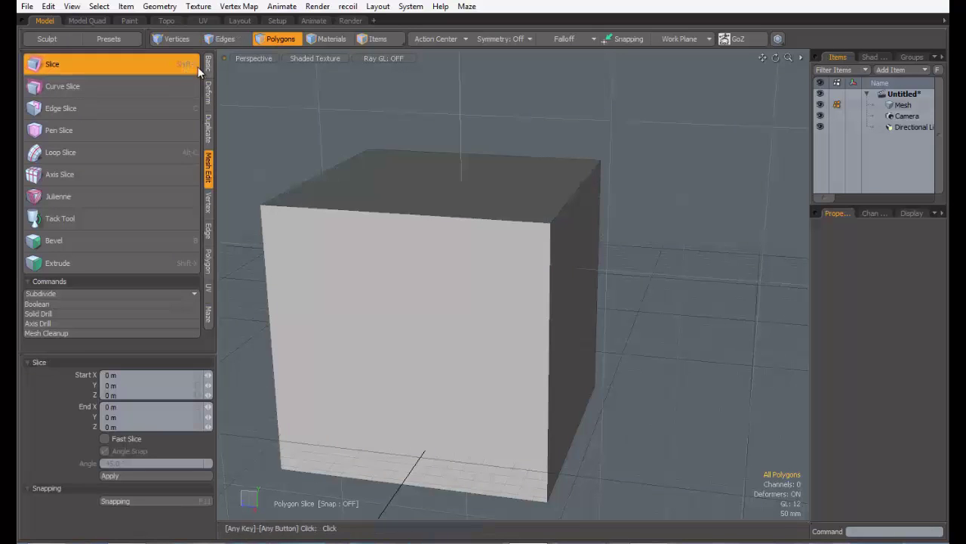
alt+drag(349, 243, 446, 253)
alt+drag(446, 253, 519, 264)
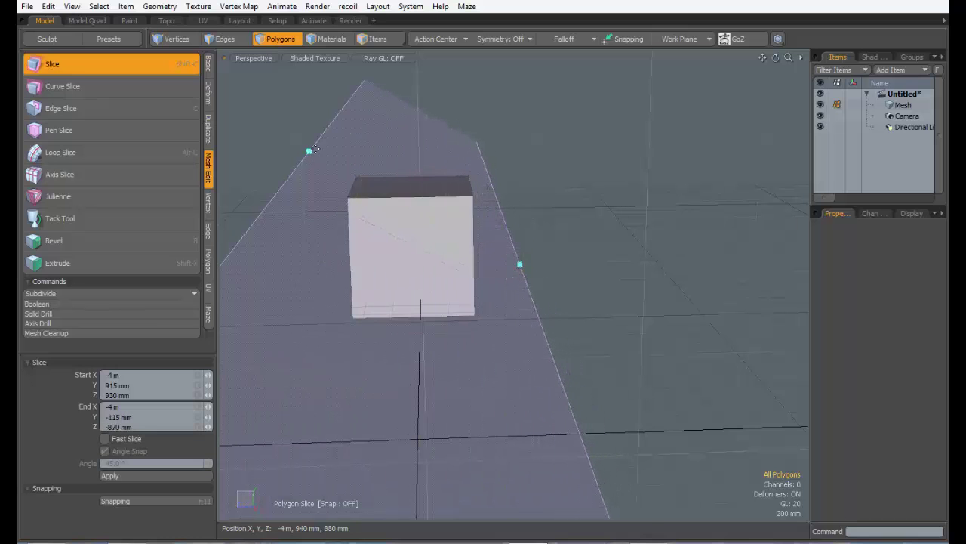
Level the slice across the cube's lower part with start about Y 170 mm, Z 1.16 m and end about Y 185 mm, Z -970 mm.
alt+drag(517, 213, 316, 221)
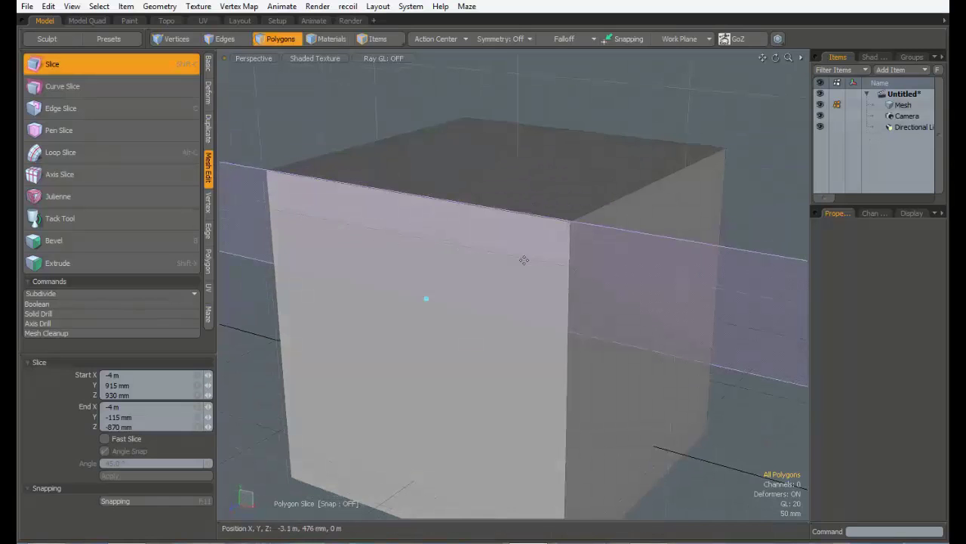
alt+drag(524, 260, 389, 229)
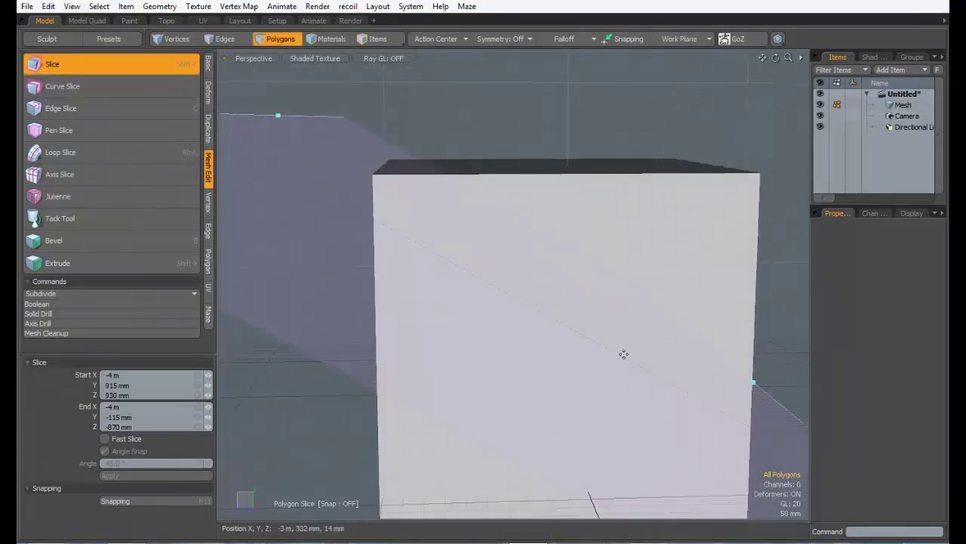
alt+drag(624, 354, 511, 270)
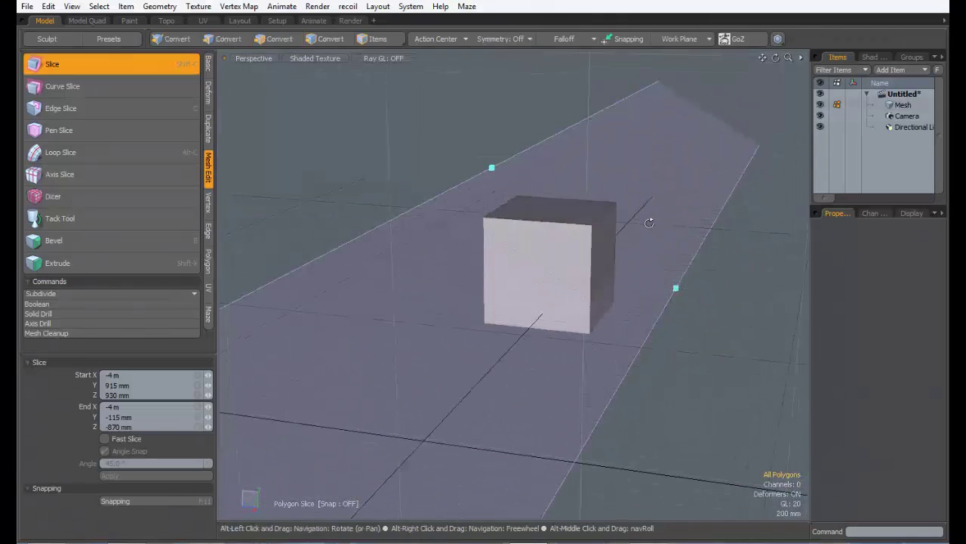
alt+drag(647, 216, 500, 318)
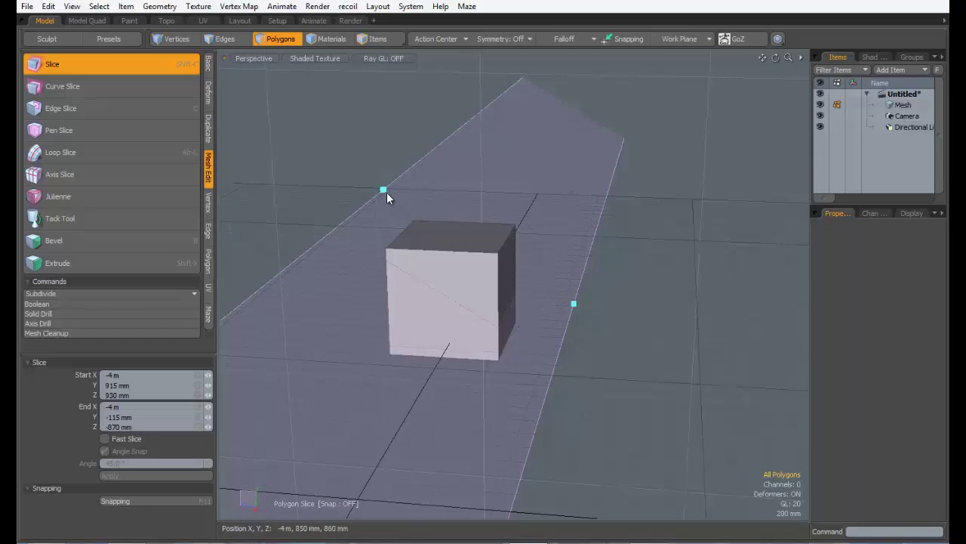
drag(384, 191, 363, 265)
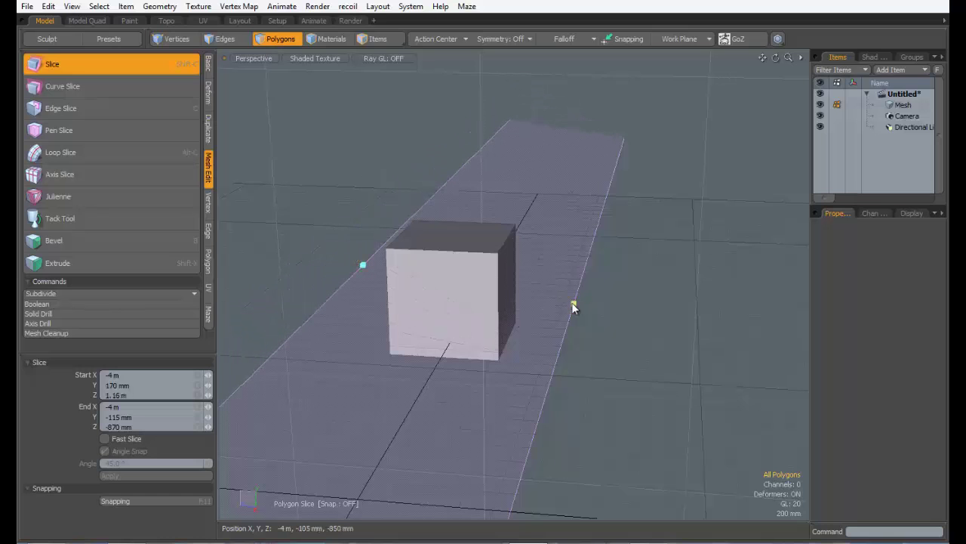
drag(574, 287, 584, 264)
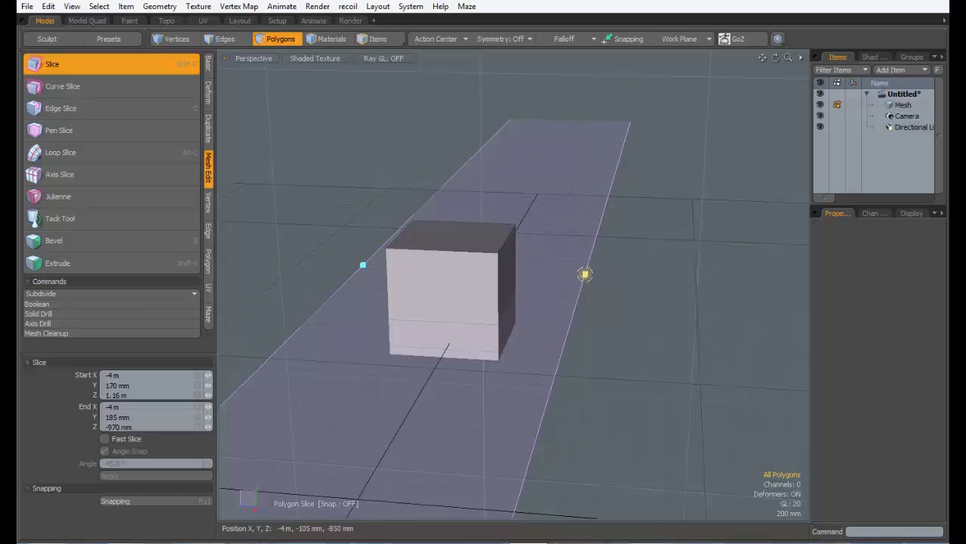
Shorten the slice to end midway across the cube's front face, at about Y 195 mm, Z -15 mm, and examine the partial cut.
alt+drag(622, 304, 483, 294)
ctrl+alt+drag(483, 293, 634, 295)
alt+drag(634, 294, 447, 310)
alt+drag(447, 310, 627, 295)
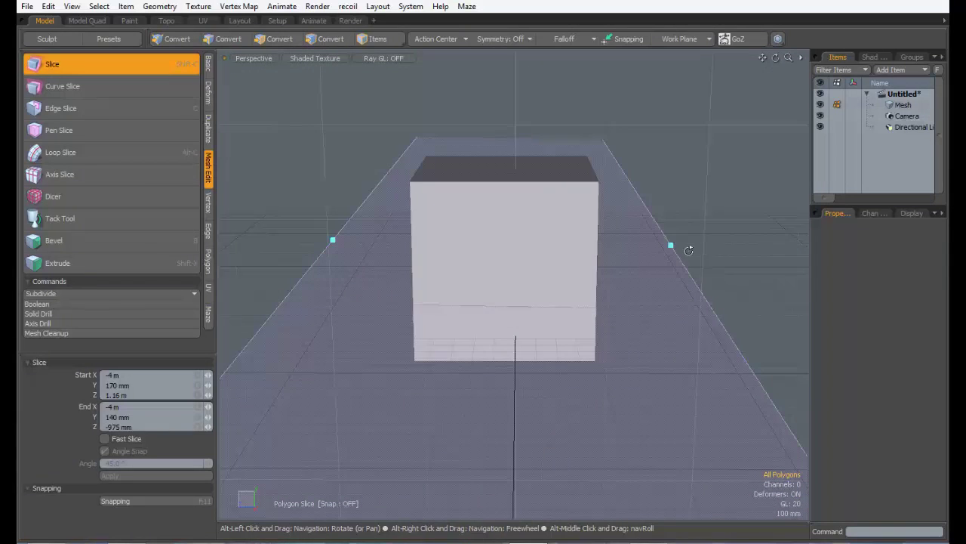
drag(670, 244, 519, 236)
ctrl+alt+drag(501, 321, 549, 307)
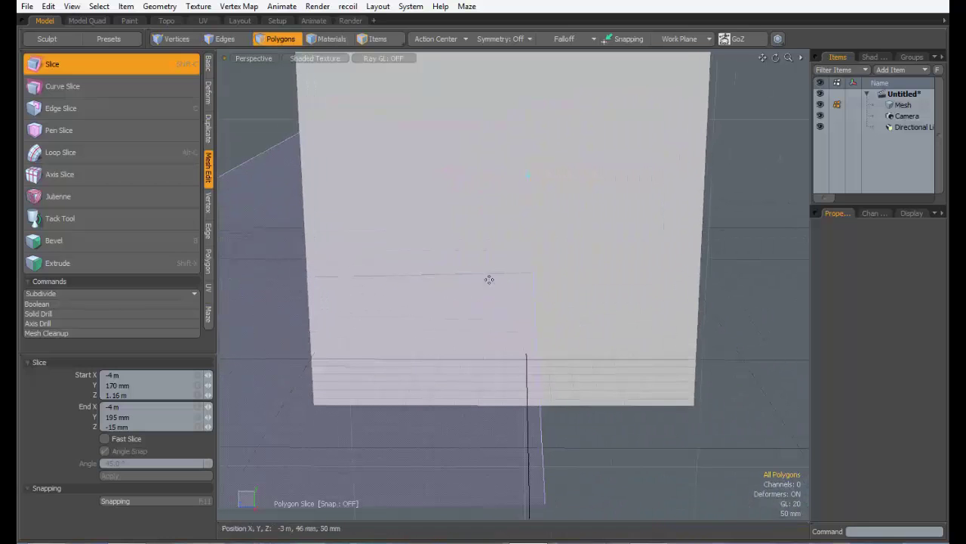
alt+drag(523, 272, 672, 304)
alt+drag(622, 321, 660, 296)
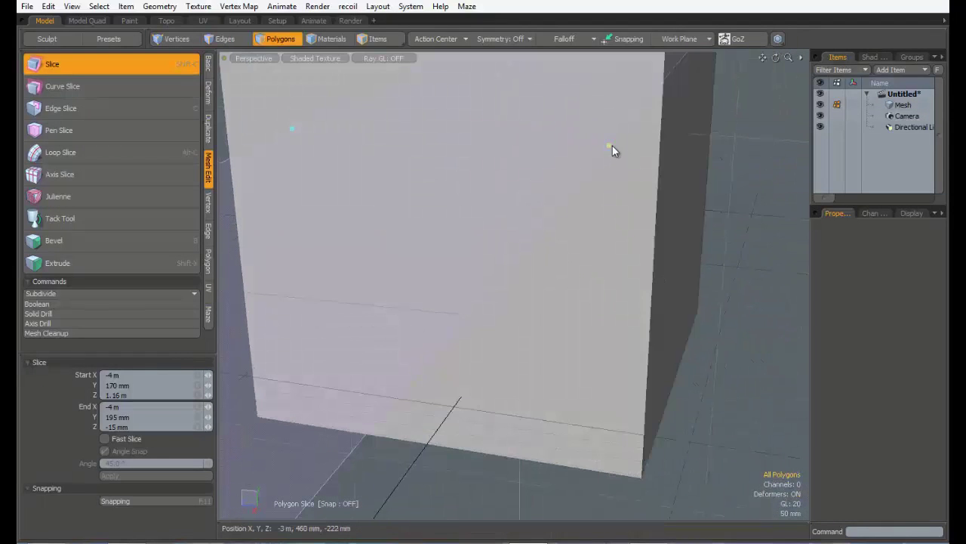
Extend the slice's end point back past the cube's side to about Y 182 mm, Z -1.152 m.
drag(609, 146, 762, 156)
ctrl+alt+drag(566, 240, 520, 249)
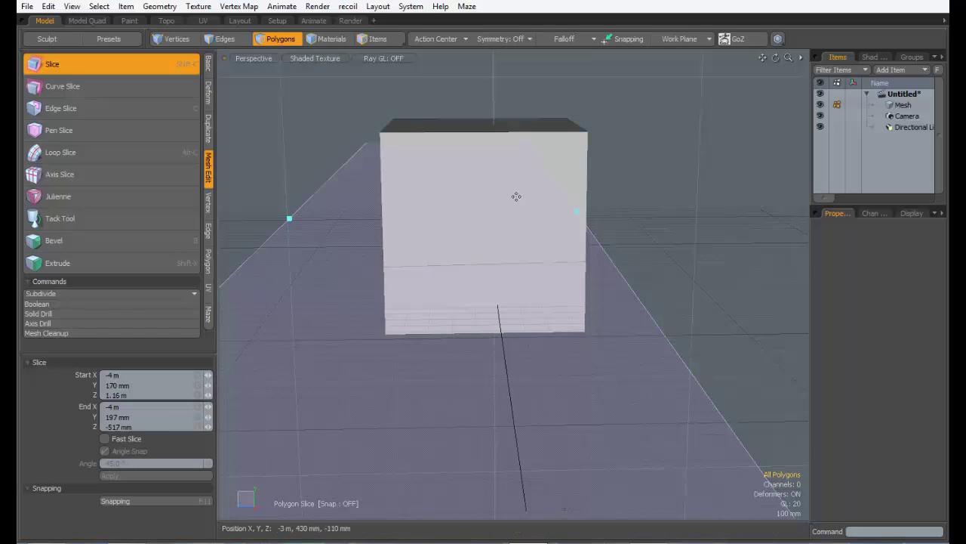
drag(576, 212, 684, 216)
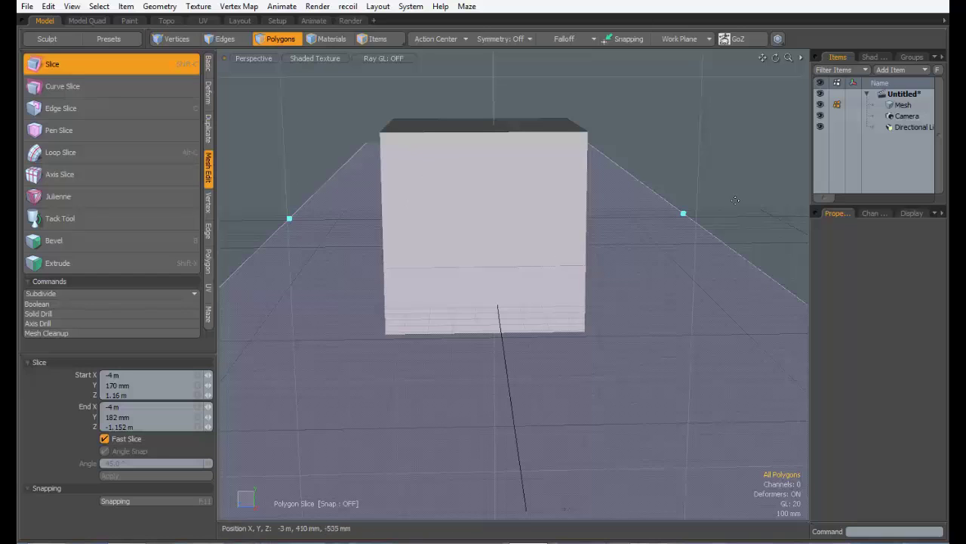
Adjust the slice's end point to about Y 227 mm, Z -1.052 m with Fast Slice enabled and finish the slice.
drag(684, 214, 647, 198)
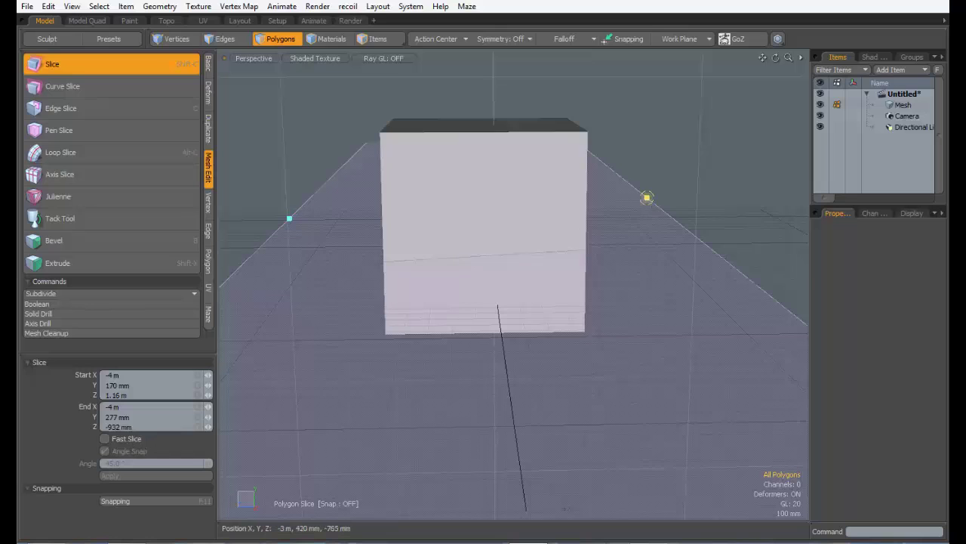
drag(646, 198, 649, 148)
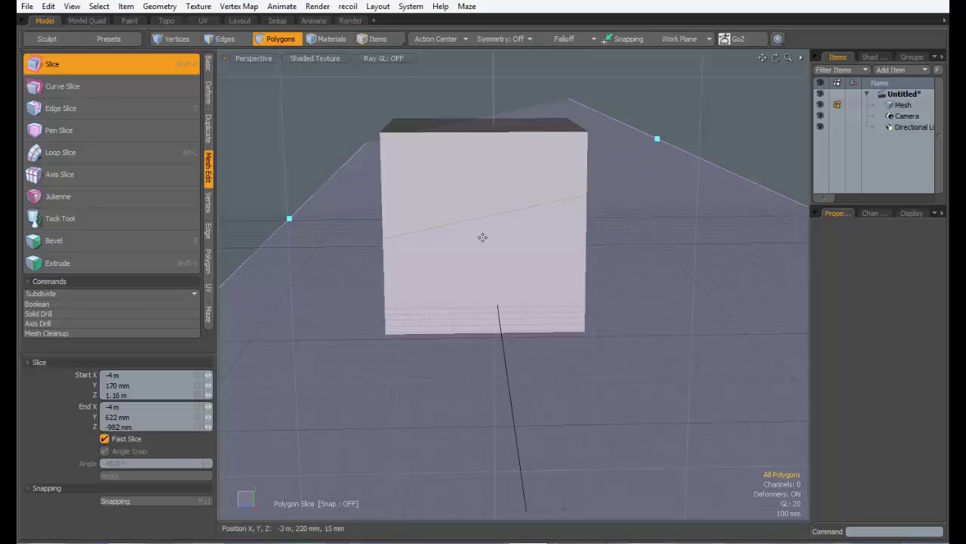
drag(657, 144, 663, 200)
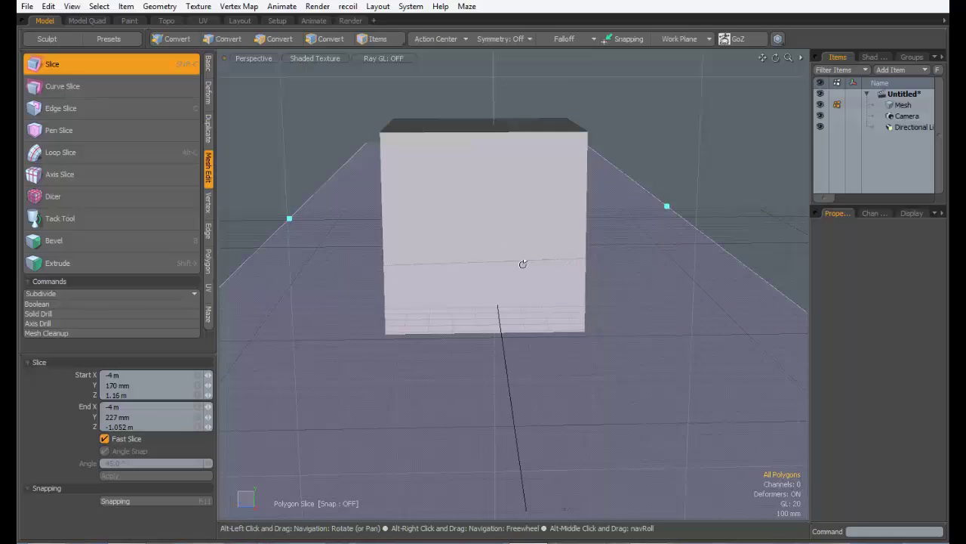
alt+drag(522, 264, 692, 244)
key(space)
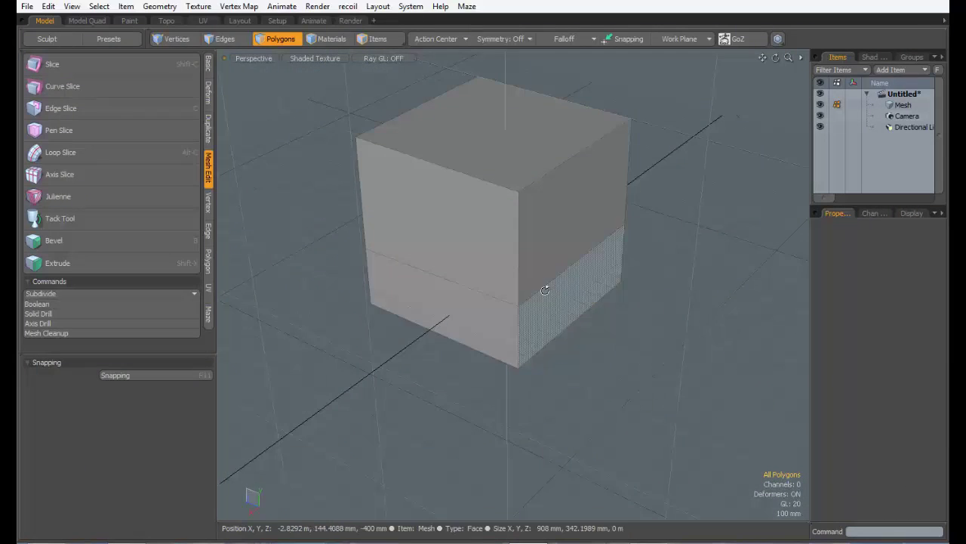
Inspect the sliced cube from several sides by selecting the polygons above and below the cut.
alt+drag(545, 287, 526, 302)
ctrl+alt+drag(526, 302, 480, 195)
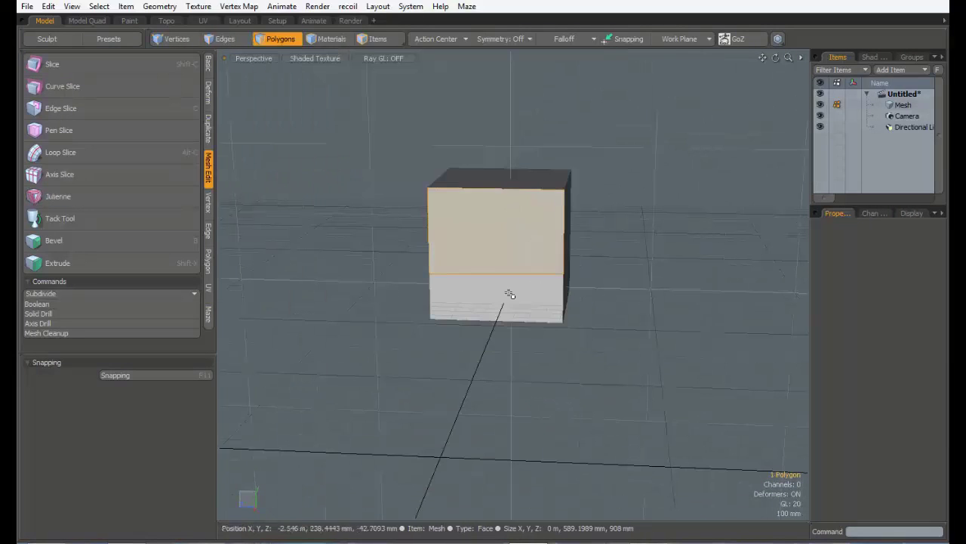
alt+drag(568, 290, 570, 253)
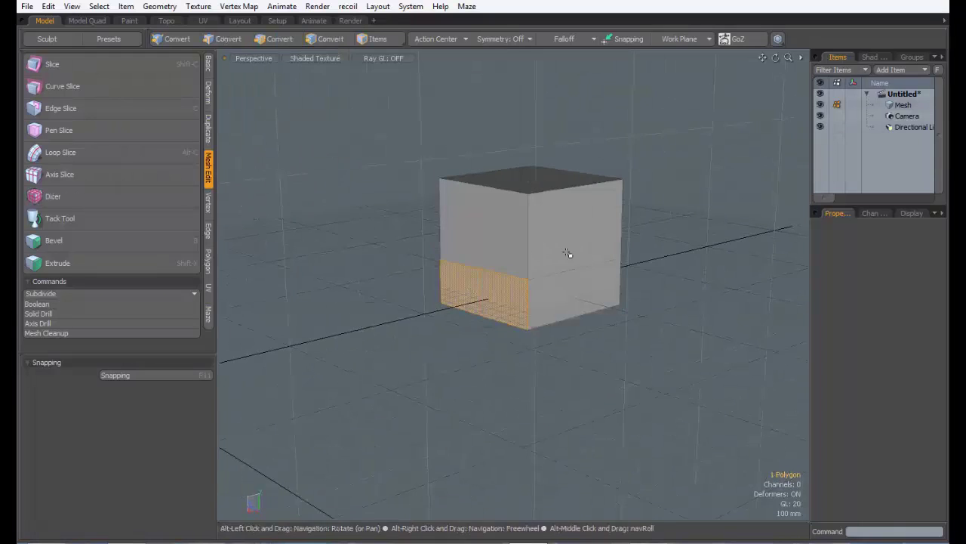
click(569, 252)
click(555, 289)
alt+drag(506, 284, 567, 260)
Switch to edge selection, move the sliced edge on the cube's side face outward along X, and clear the selection.
click(219, 39)
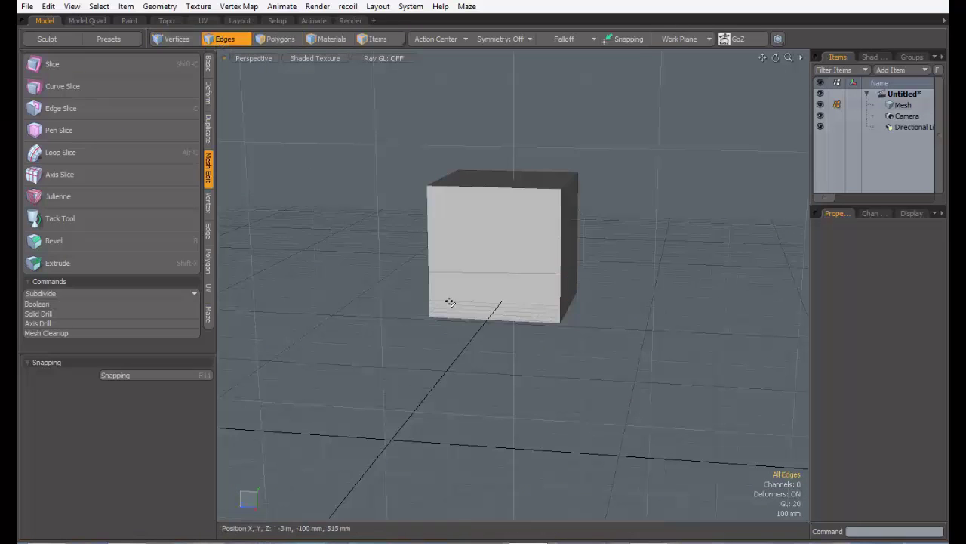
alt+drag(485, 301, 612, 339)
key(y)
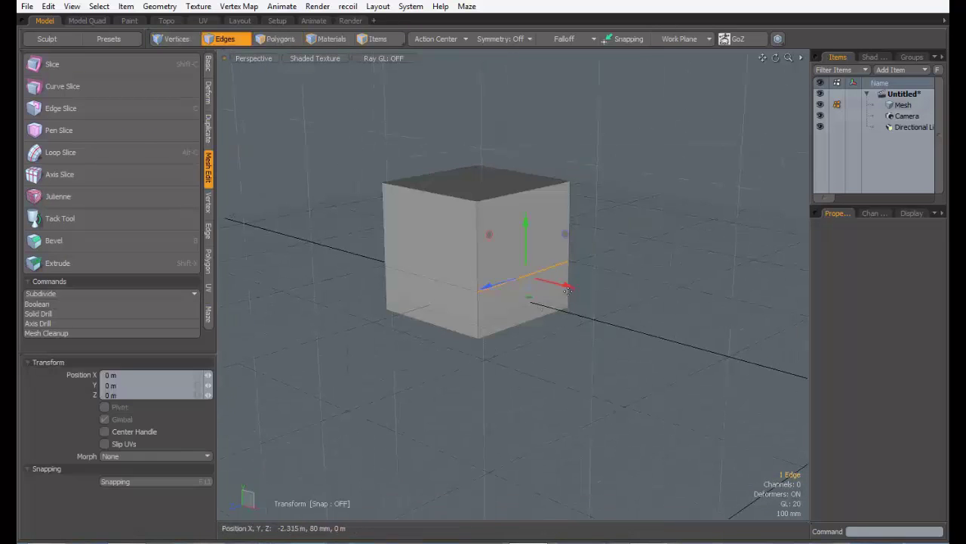
drag(567, 285, 630, 314)
key(space)
click(654, 322)
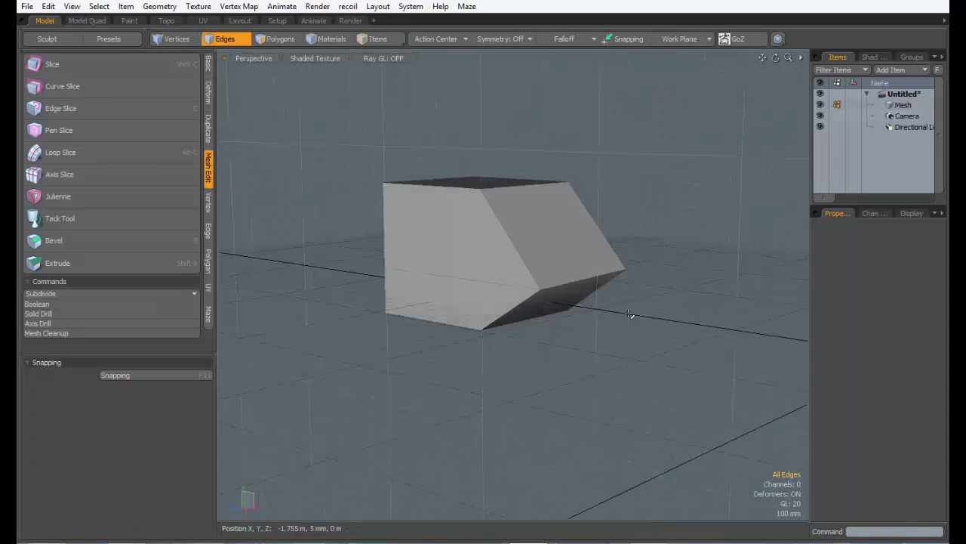
Undo the edge move and the slice to restore the plain cube, and clear the selection in polygon mode.
click(617, 276)
key(ctrl+z)
key(3)
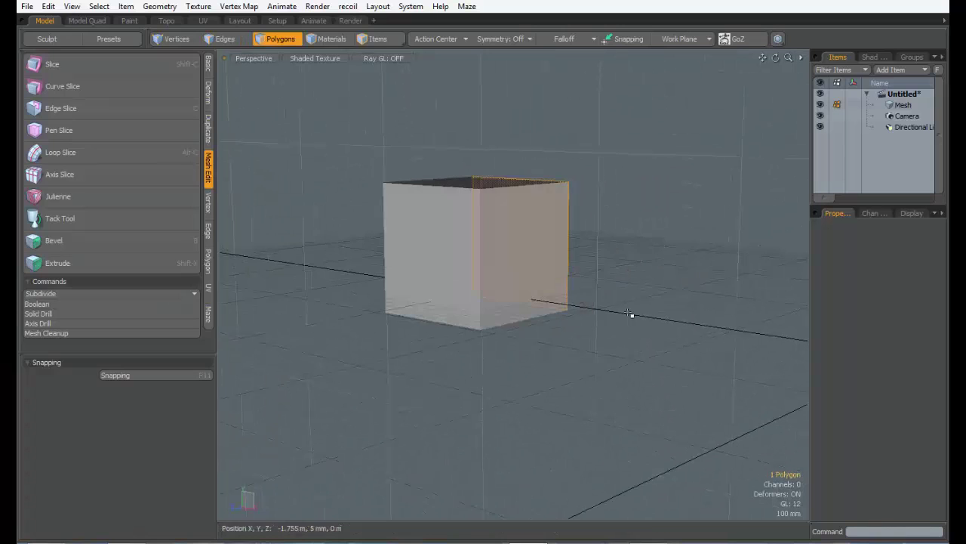
alt+drag(629, 308, 509, 252)
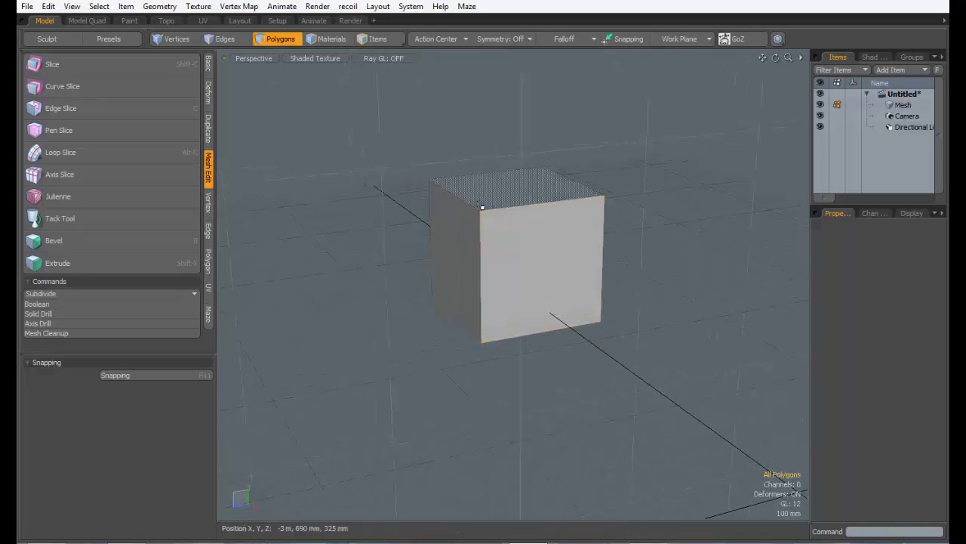
double_click(525, 246)
click(331, 80)
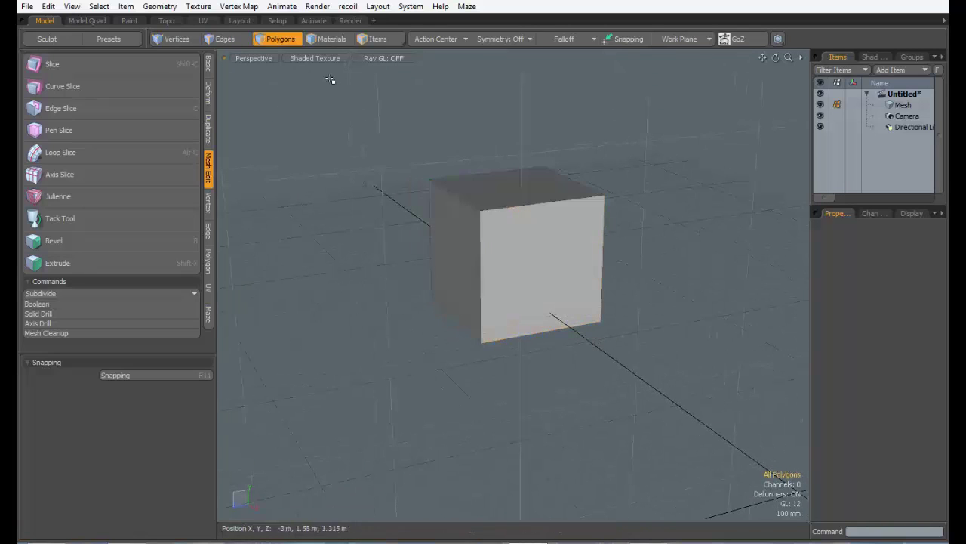
Select the cube as an item, raise it to a Y position of 140 mm, and deselect it.
click(381, 39)
click(502, 278)
key(w)
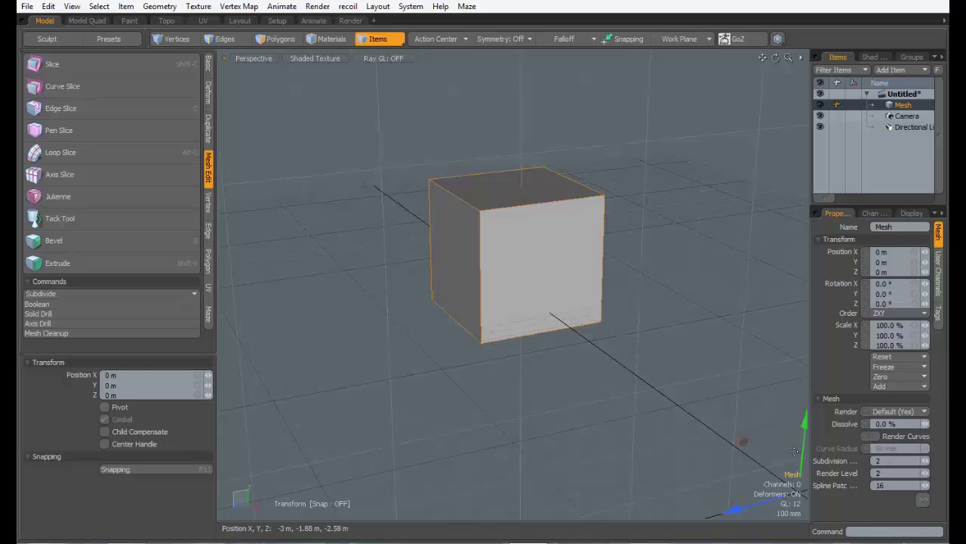
drag(802, 455, 805, 429)
key(q)
click(744, 407)
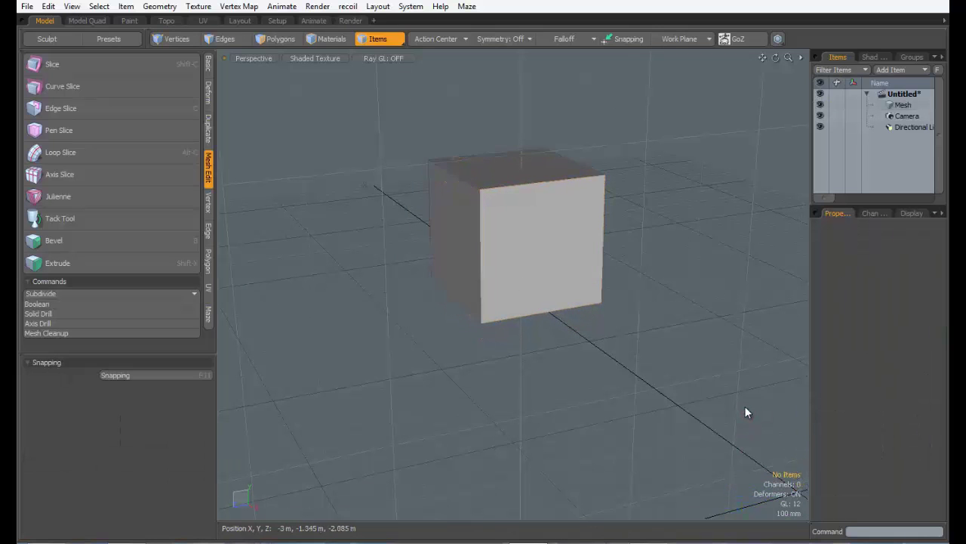
ctrl+alt+drag(631, 349, 543, 360)
alt+shift+drag(544, 360, 504, 428)
ctrl+alt+drag(504, 428, 509, 320)
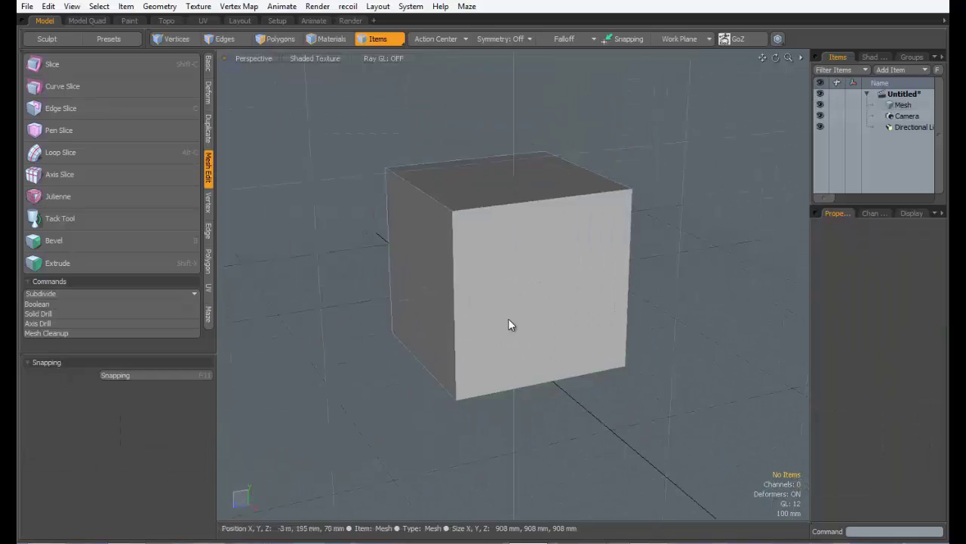
click(108, 92)
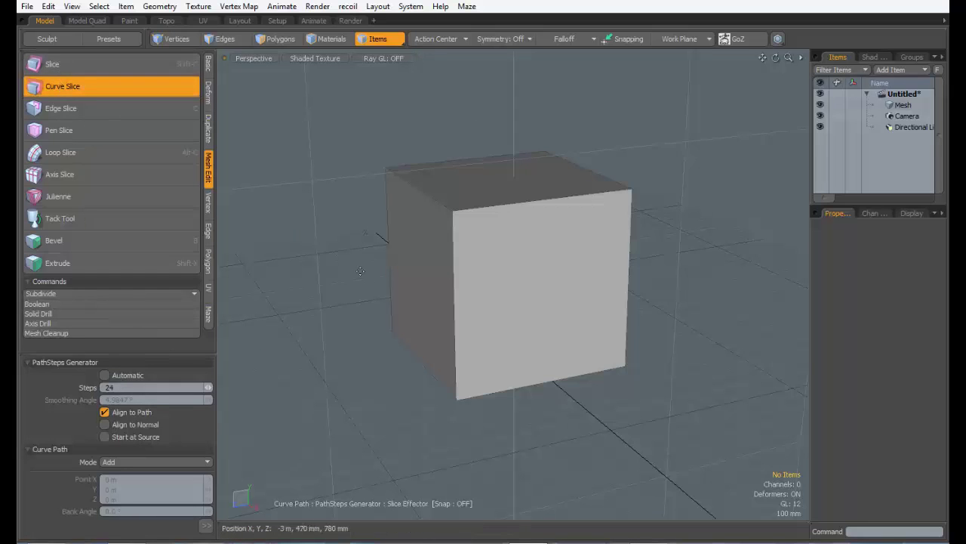
alt+drag(573, 263, 544, 248)
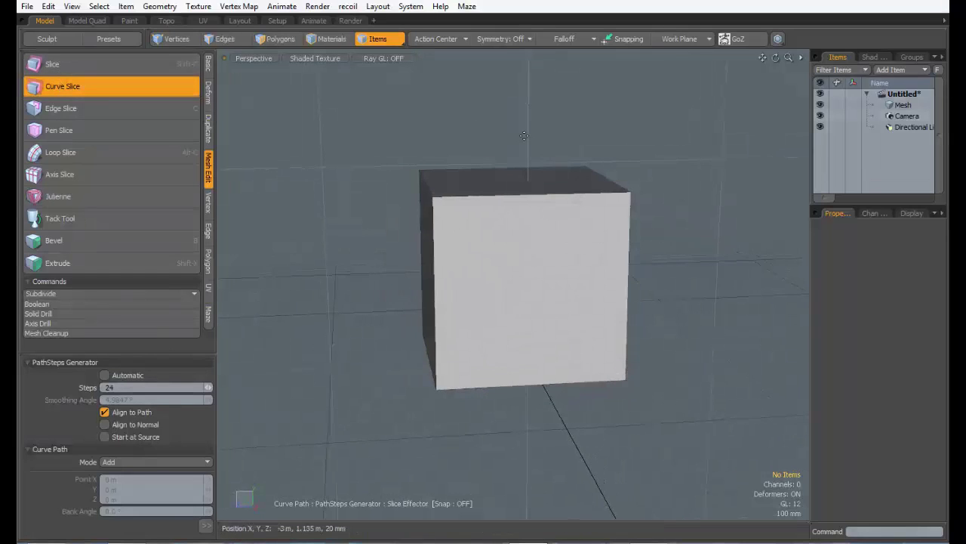
click(519, 137)
click(623, 318)
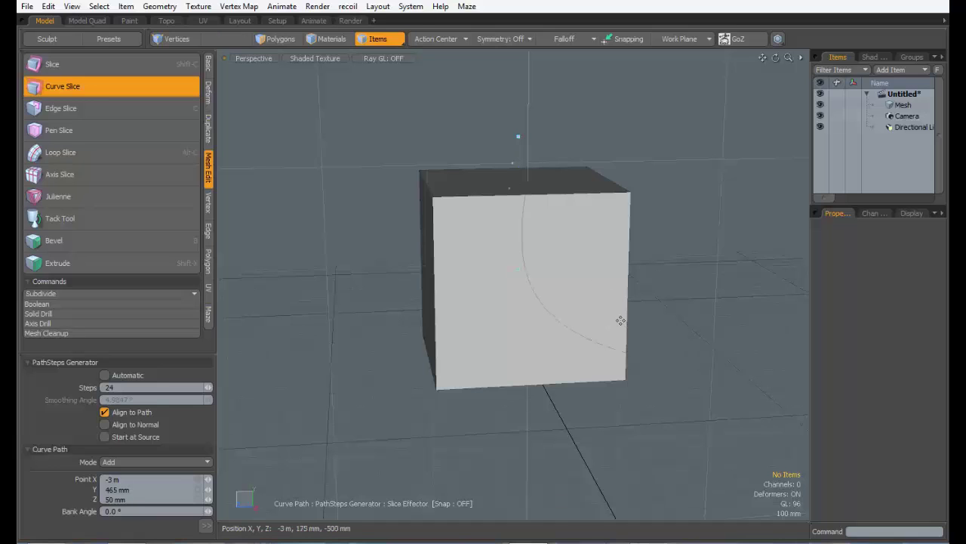
key(ctrl+z)
key(ctrl+z)
key(ctrl+z)
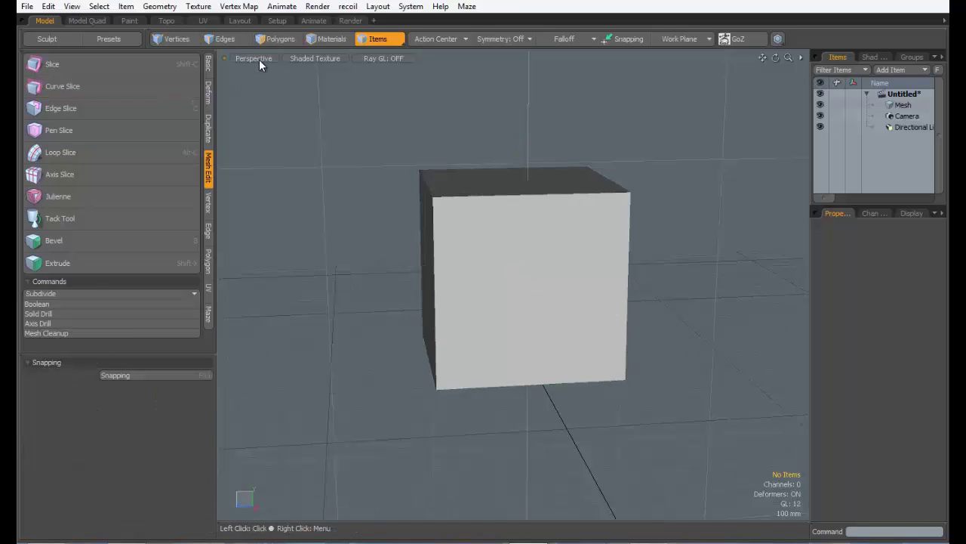
In the front view, draw a winding Curve Slice path from above the cube across its face, ending at about X -3.63 m, Y 270 mm.
click(258, 59)
click(255, 39)
ctrl+alt+drag(465, 194, 284, 214)
alt+shift+drag(284, 214, 207, 195)
click(84, 88)
click(395, 104)
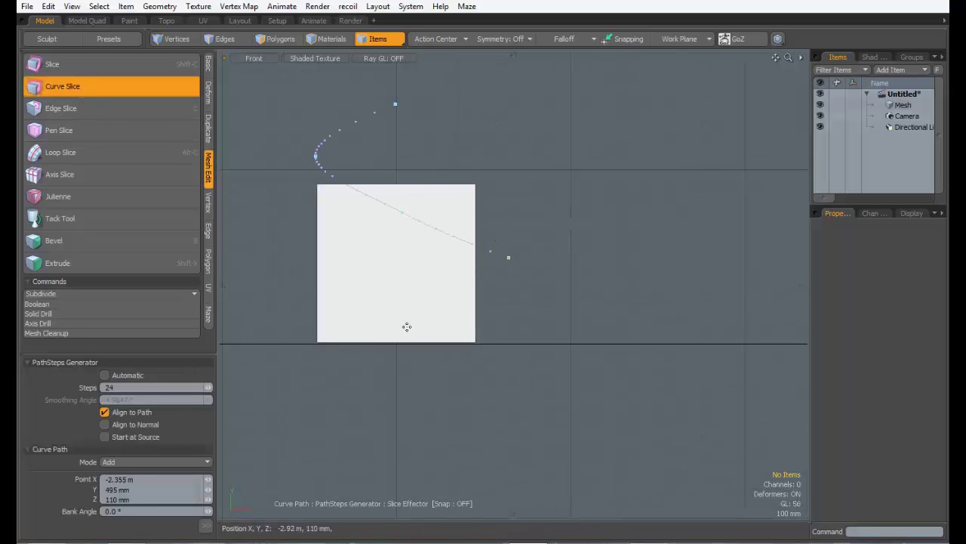
click(398, 331)
click(287, 296)
alt+shift+drag(399, 238, 416, 255)
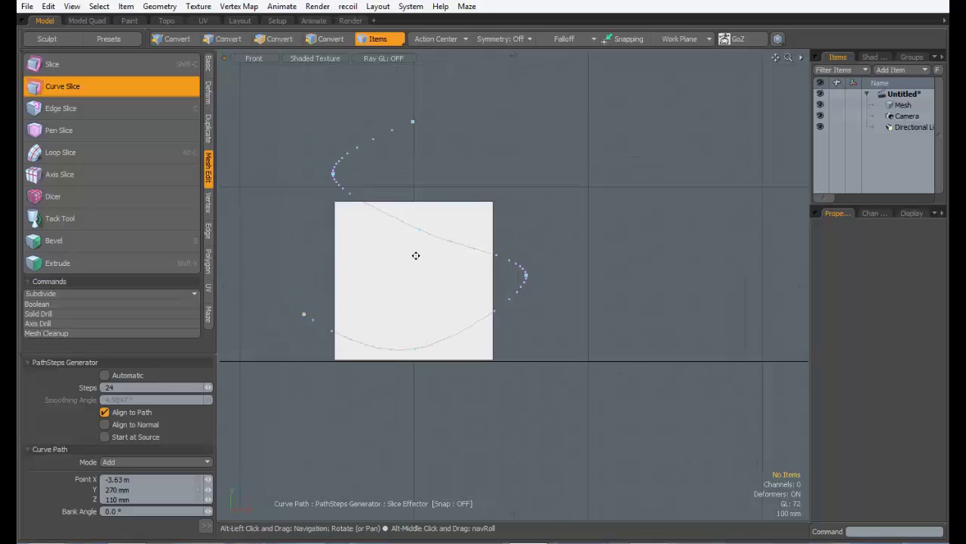
Return to the perspective view and lower the path's first bend beside the cube to about X -3.58 m, Y 740 mm.
click(261, 59)
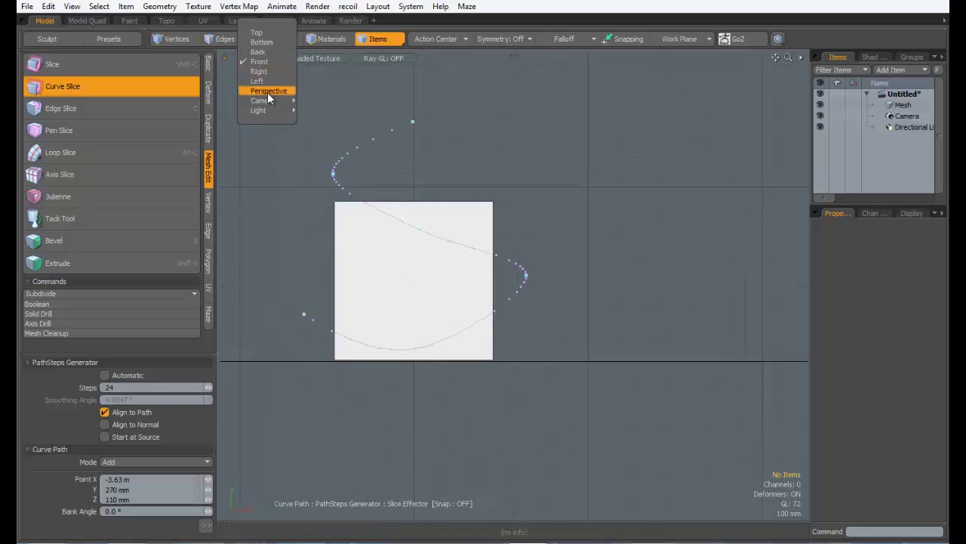
click(268, 90)
alt+drag(399, 199, 634, 200)
ctrl+alt+drag(431, 260, 407, 347)
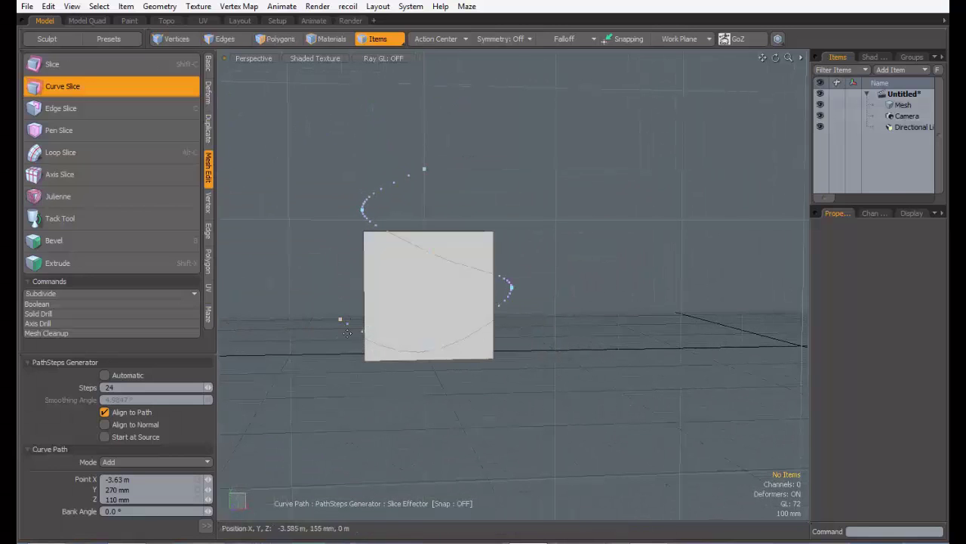
alt+drag(347, 332, 415, 314)
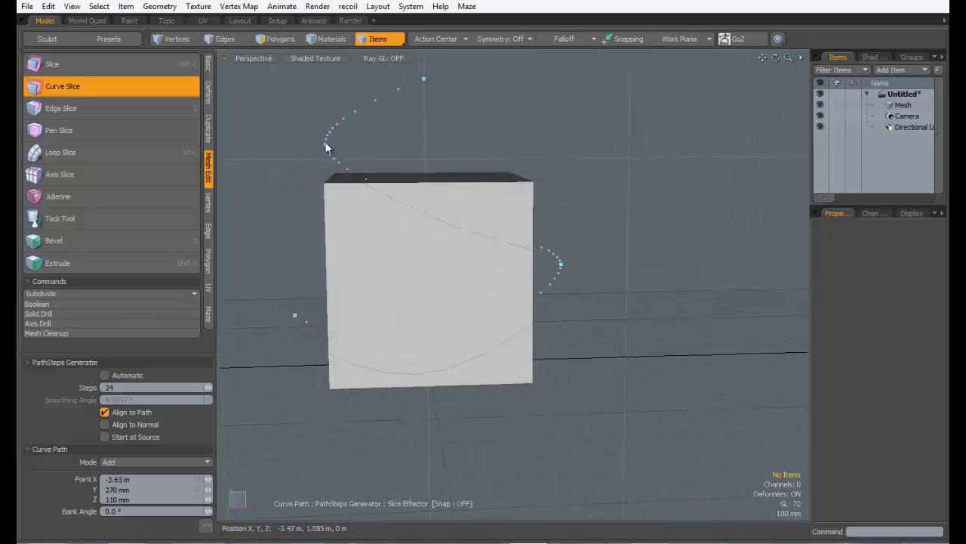
drag(306, 232, 302, 217)
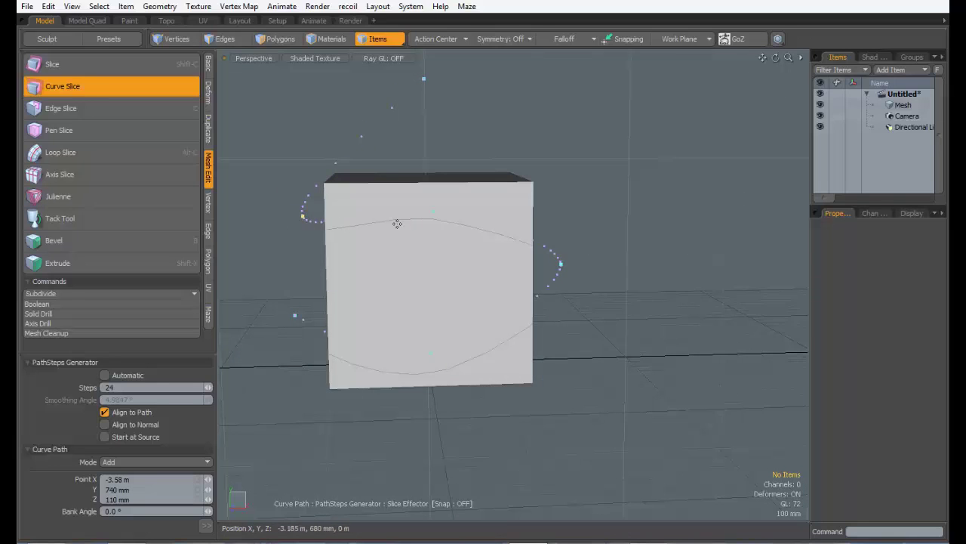
Shape the upper curve with one path point at about X -3.02 m, Y 730 mm and another at about X -2.84 m, Y 695 mm.
drag(432, 213, 422, 283)
drag(391, 178, 422, 215)
alt+drag(418, 237, 365, 251)
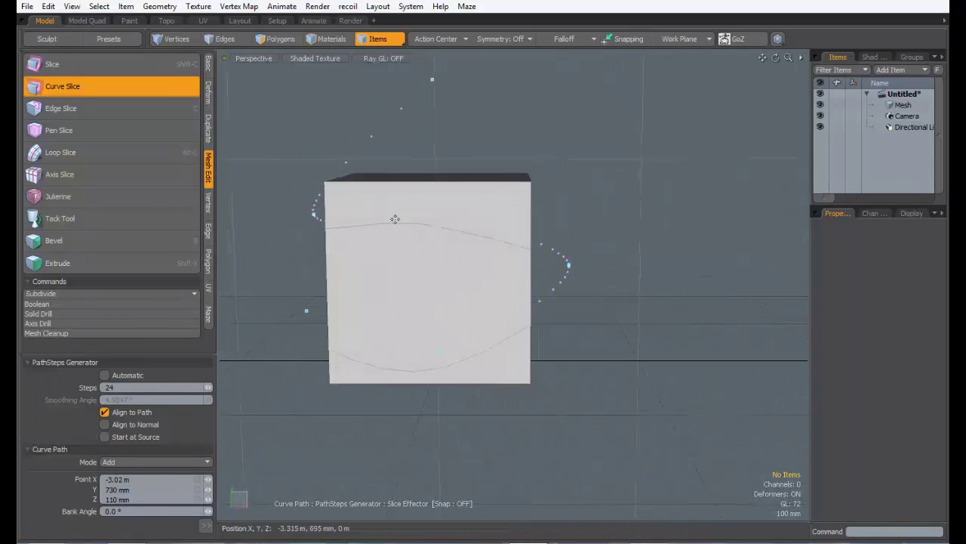
alt+drag(488, 249, 467, 148)
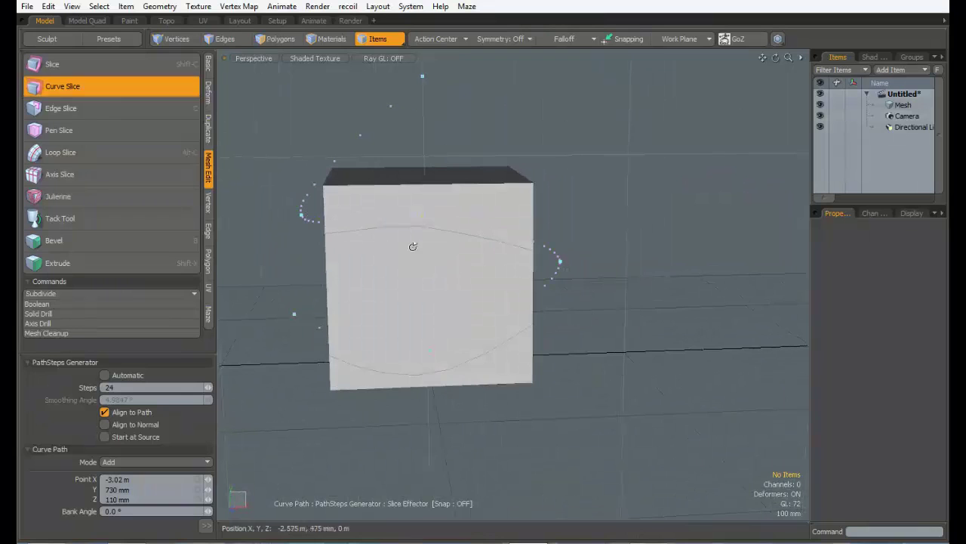
mouse_move(413, 246)
alt+mouse_down()
mouse_move(599, 224)
mouse_move(416, 239)
alt+mouse_up()
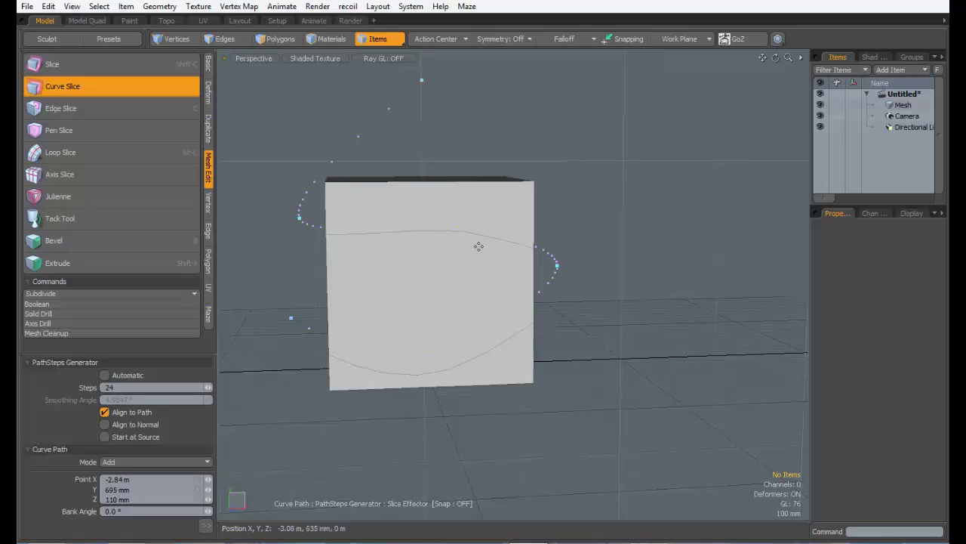
Bend the upper curve into an S shape by adding and moving path points, placing one at about X -3.105 m, Y 405 mm.
alt+drag(478, 246, 386, 270)
alt+drag(460, 267, 454, 241)
click(104, 411)
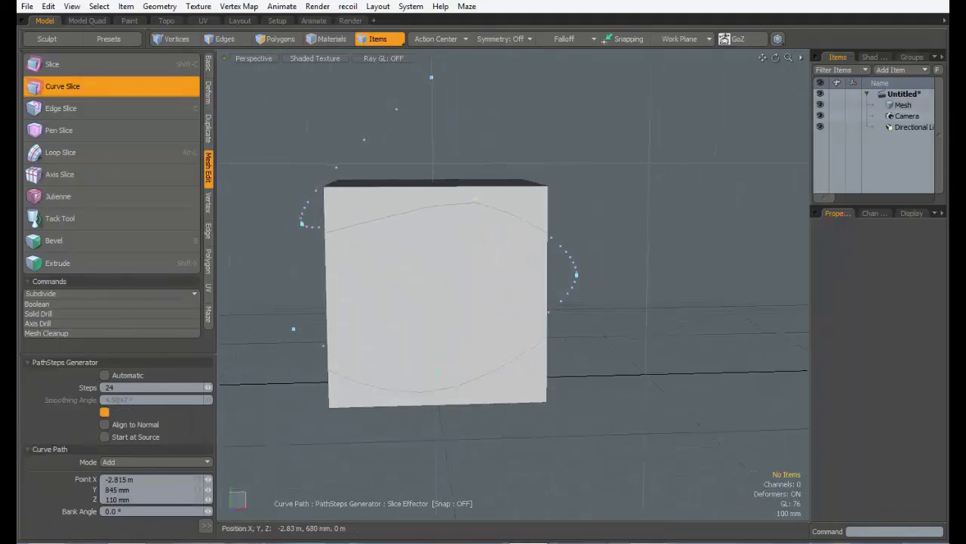
alt+drag(442, 276, 438, 234)
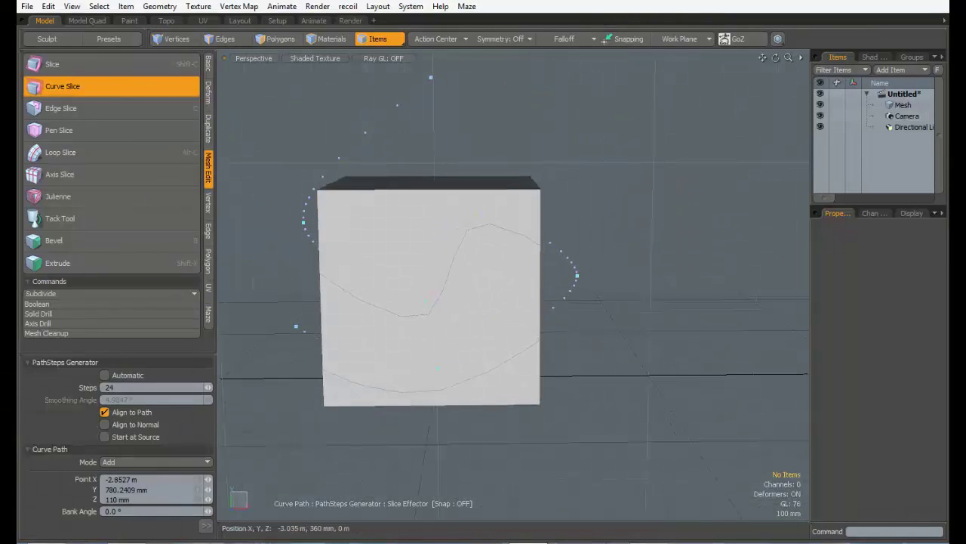
click(418, 245)
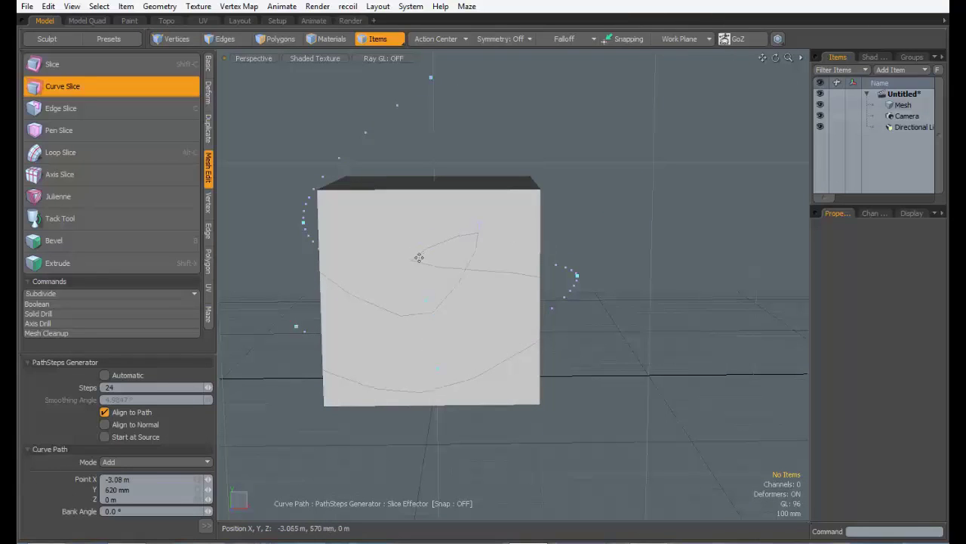
click(483, 231)
click(511, 225)
Enlarge the tool options area to show the remaining curve path settings, and finish the Curve Slice.
drag(126, 353, 151, 198)
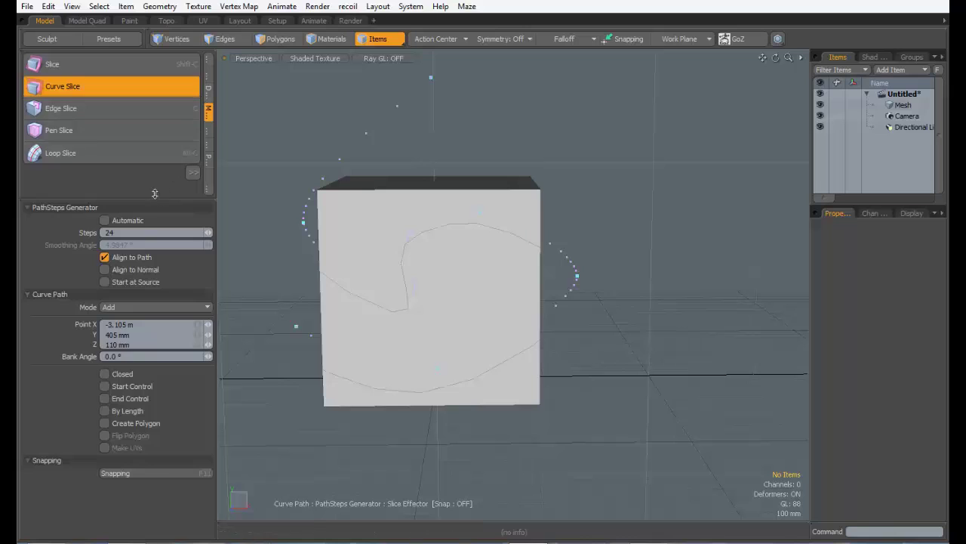
drag(155, 198, 152, 291)
click(210, 65)
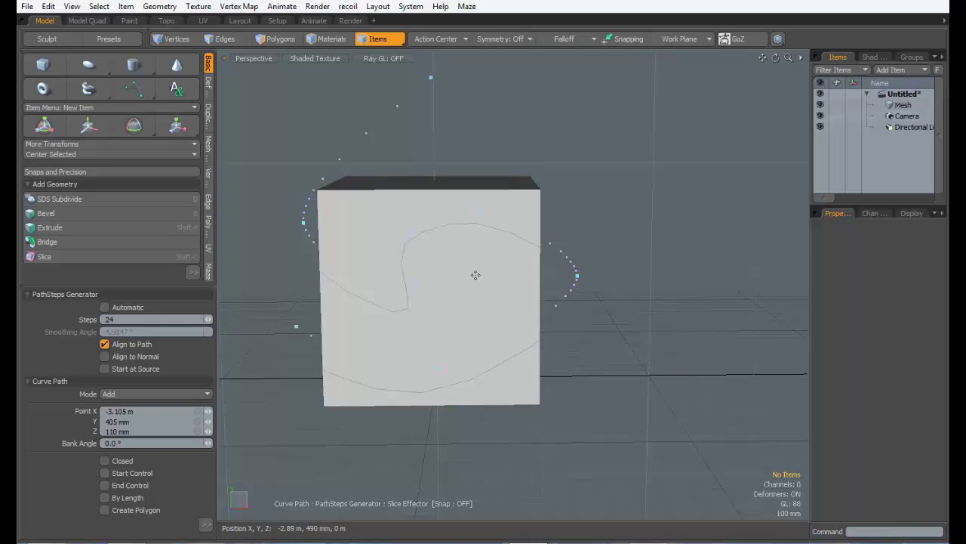
key(space)
alt+drag(385, 273, 431, 255)
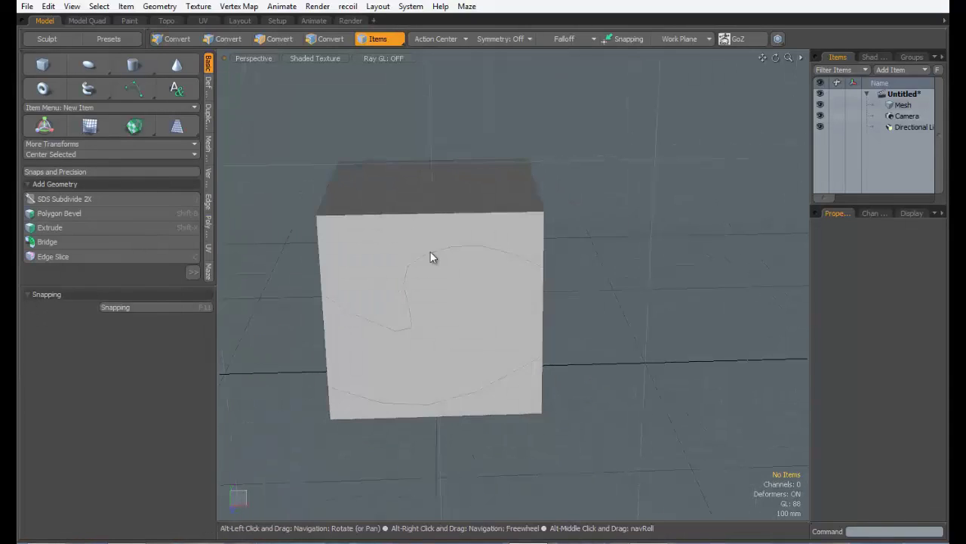
Select the S-shaped polygon between the two curved cuts and bevel it outward from the cube's front face.
key(3)
click(468, 339)
alt+drag(468, 339, 564, 337)
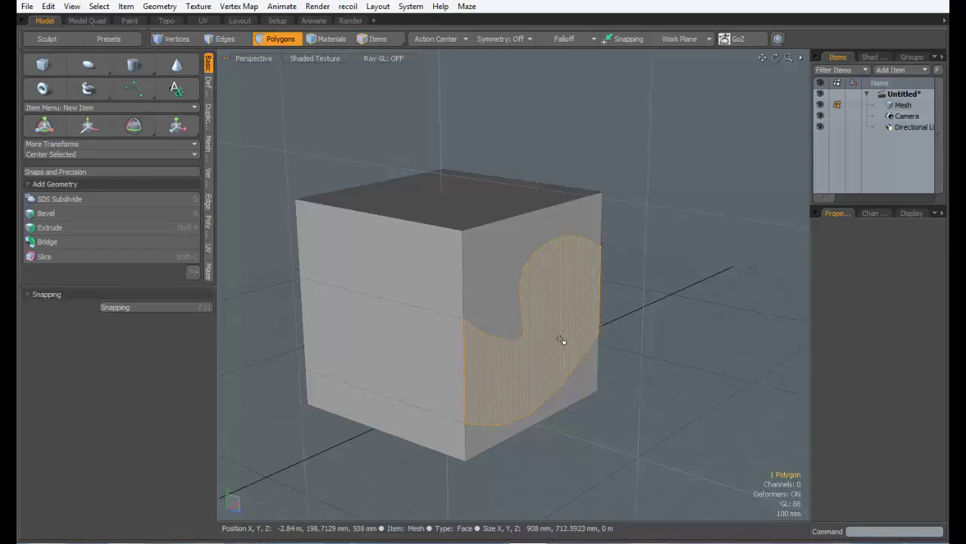
key(b)
drag(582, 340, 630, 358)
Inset the raised face with a second bevel, and toggle the mesh's subdivision display on and off.
shift+click(582, 351)
shift+click(588, 376)
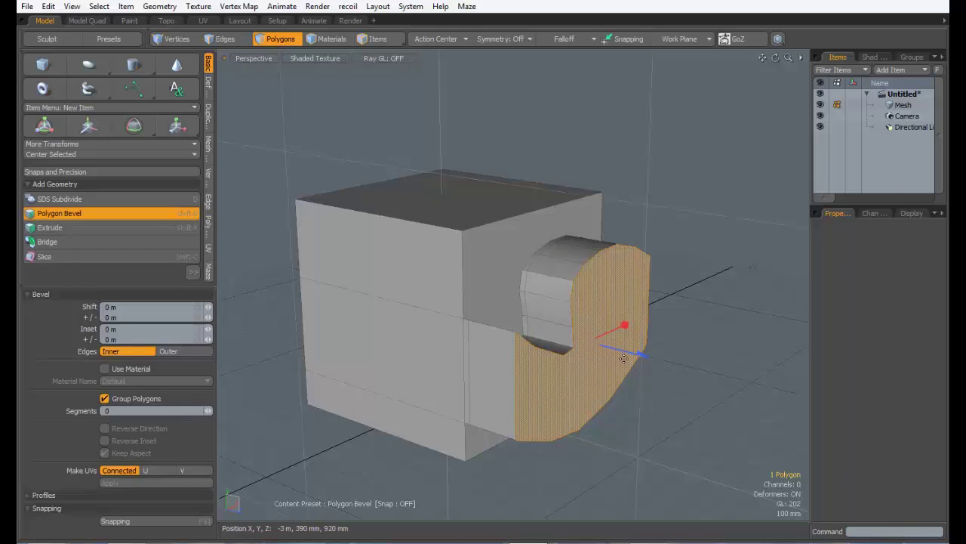
drag(625, 325, 634, 325)
key(Escape)
alt+drag(626, 386, 442, 319)
key(Tab)
key(Tab)
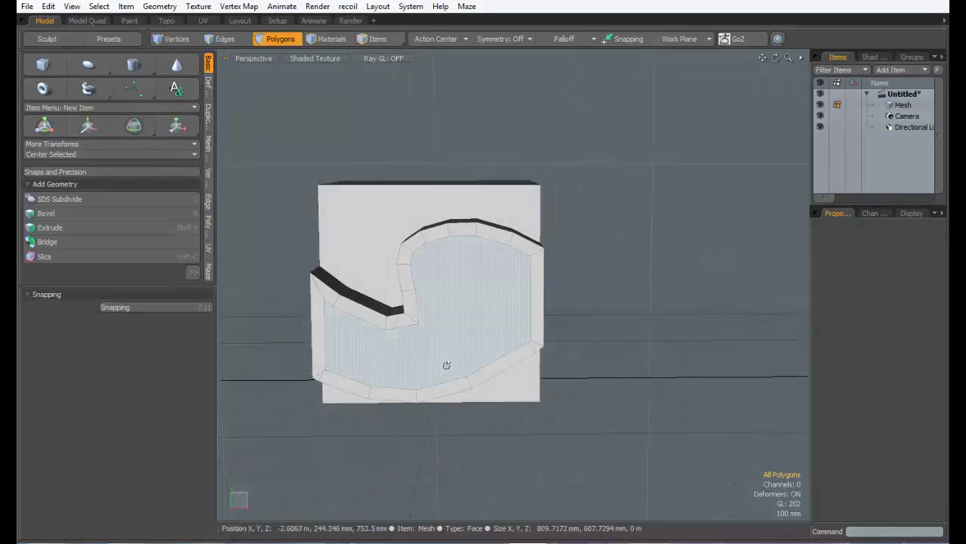
Undo the bevels and the Curve Slice on the cube.
alt+drag(446, 367, 607, 386)
key(ctrl+z)
key(ctrl+z)
key(ctrl+z)
key(ctrl+z)
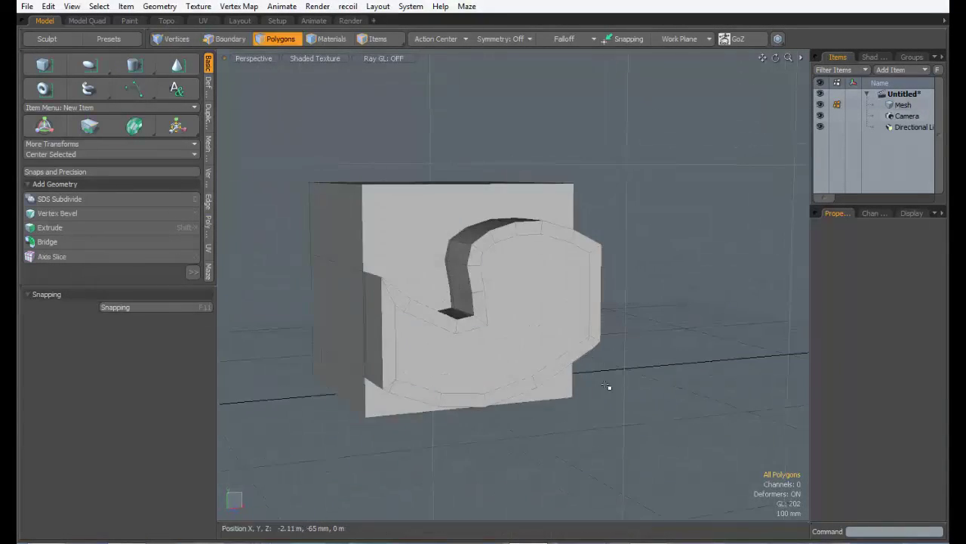
Cut the cube mesh's front face with Edge Slice, from the 16.0 % position on its top edge to 89.5 % on its bottom edge.
key(5)
click(566, 379)
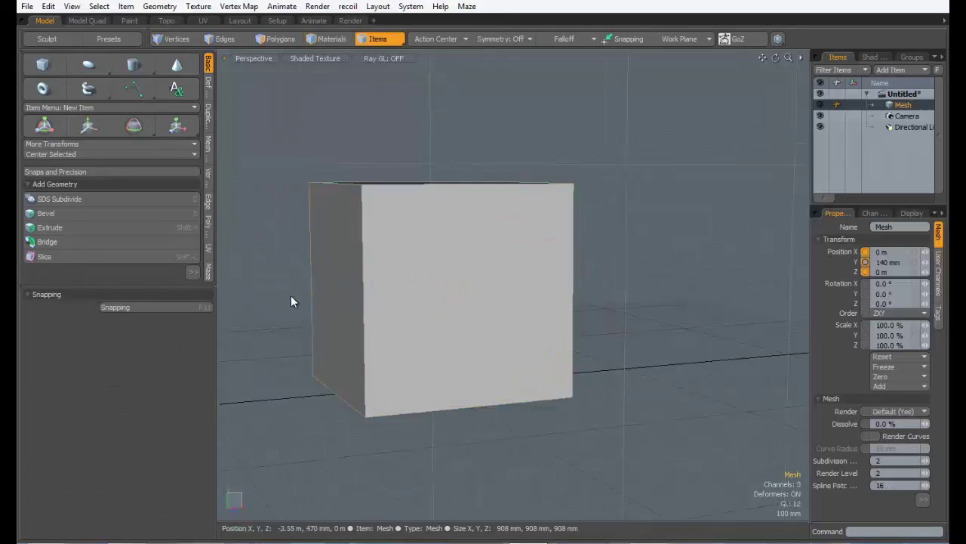
click(208, 146)
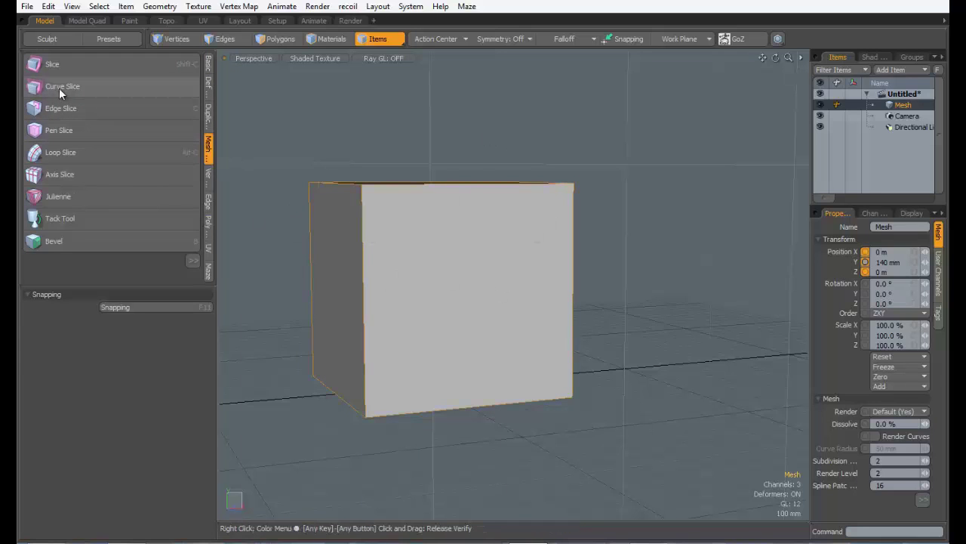
click(68, 111)
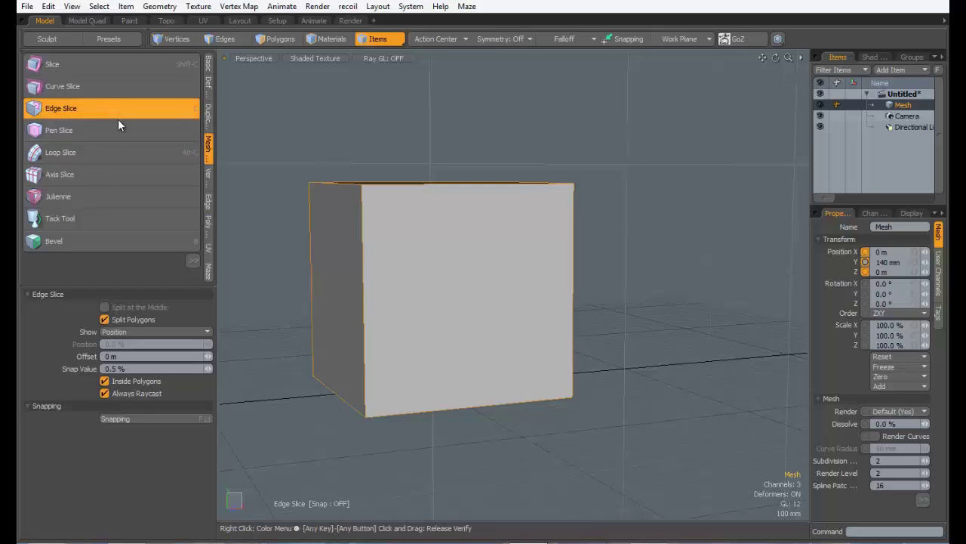
alt+drag(373, 257, 420, 324)
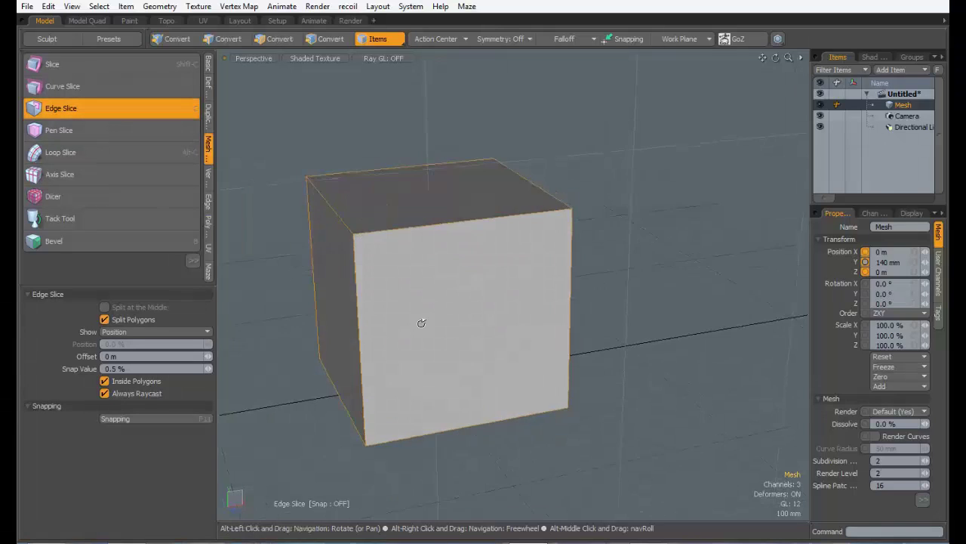
click(277, 38)
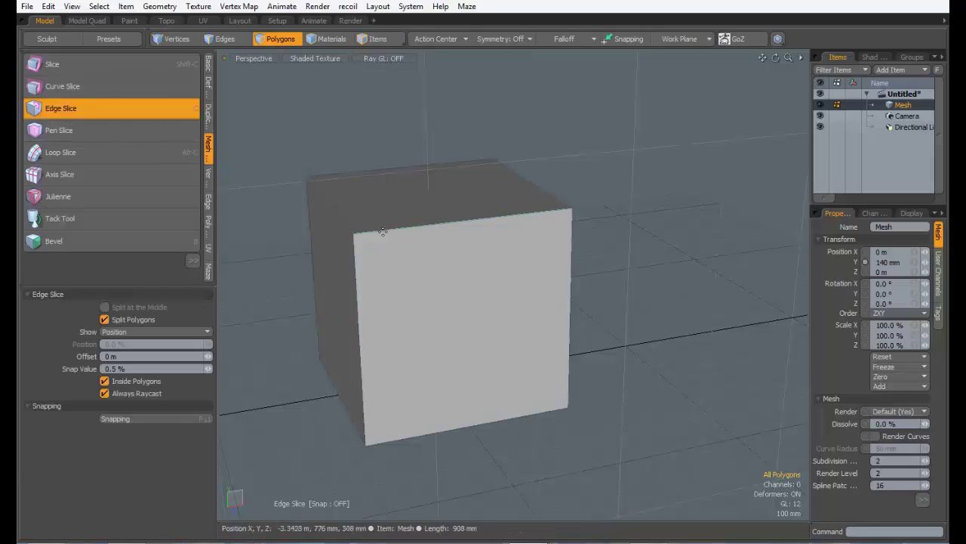
alt+drag(426, 267, 446, 265)
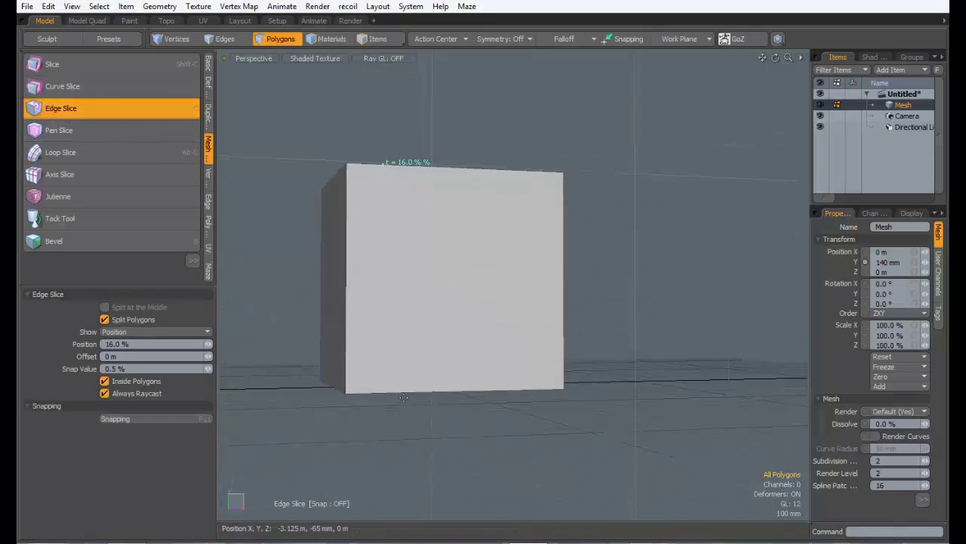
alt+drag(473, 336, 340, 345)
alt+drag(348, 300, 503, 425)
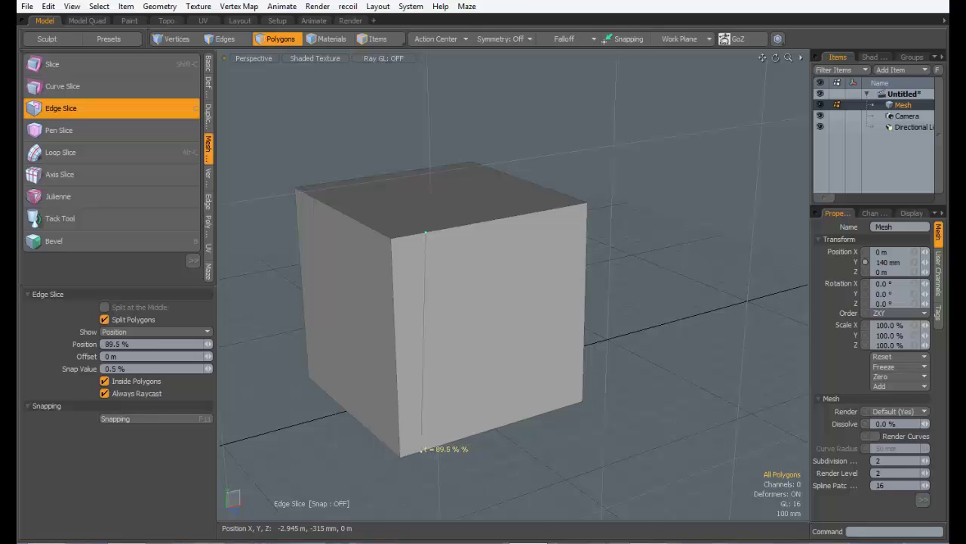
Slide the slice's lower point along the bottom edge to the front face's lower-right corner, at position 0.0 %.
alt+drag(431, 448, 413, 423)
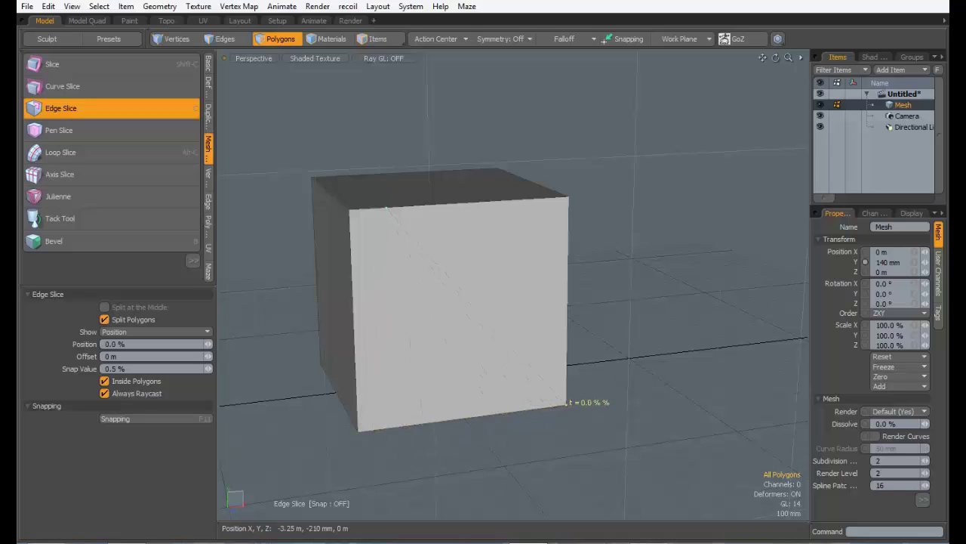
drag(447, 417, 359, 431)
drag(368, 429, 566, 404)
drag(438, 419, 358, 429)
drag(466, 417, 465, 418)
alt+drag(524, 425, 396, 417)
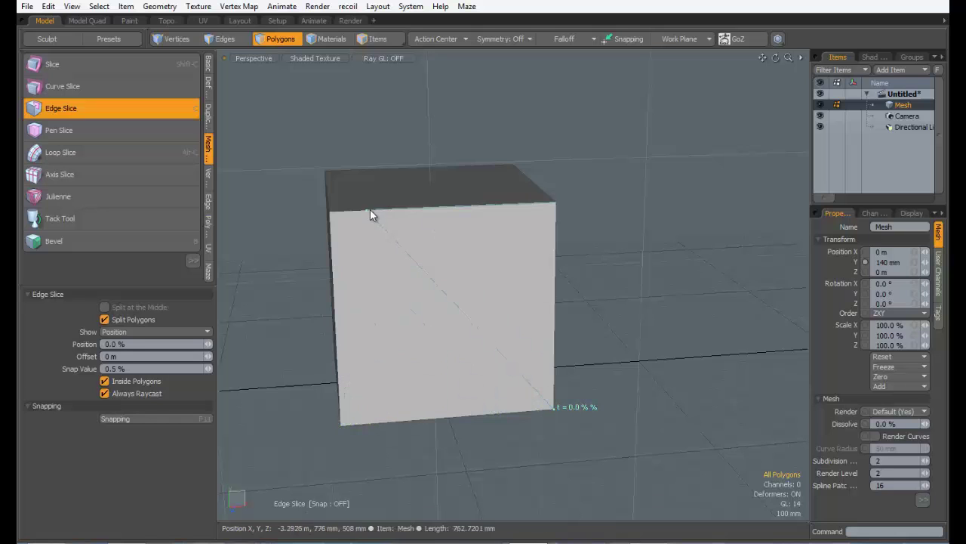
Slide the slice's upper point to the opposite corner to finish the diagonal cut, and select the upper triangular polygon.
alt+drag(316, 226, 436, 279)
key(space)
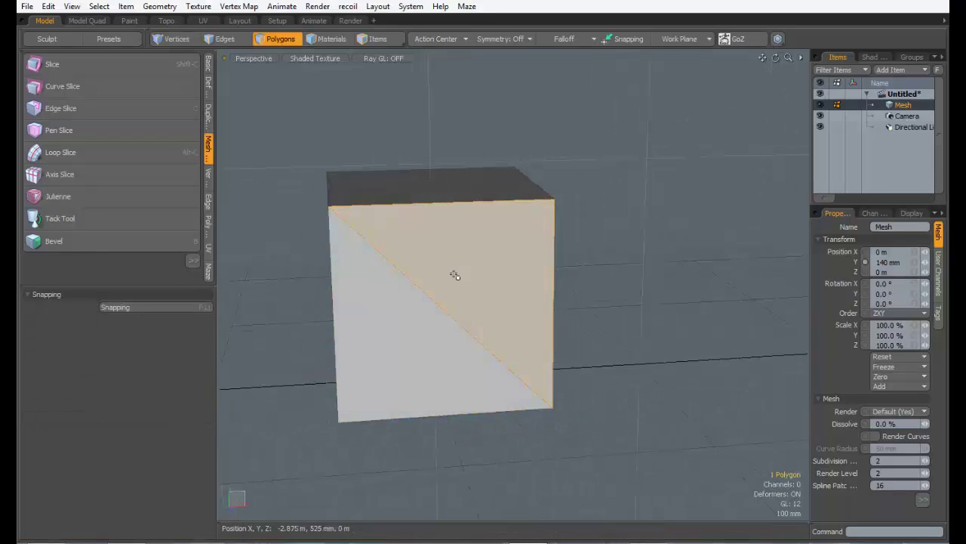
alt+drag(443, 308, 536, 342)
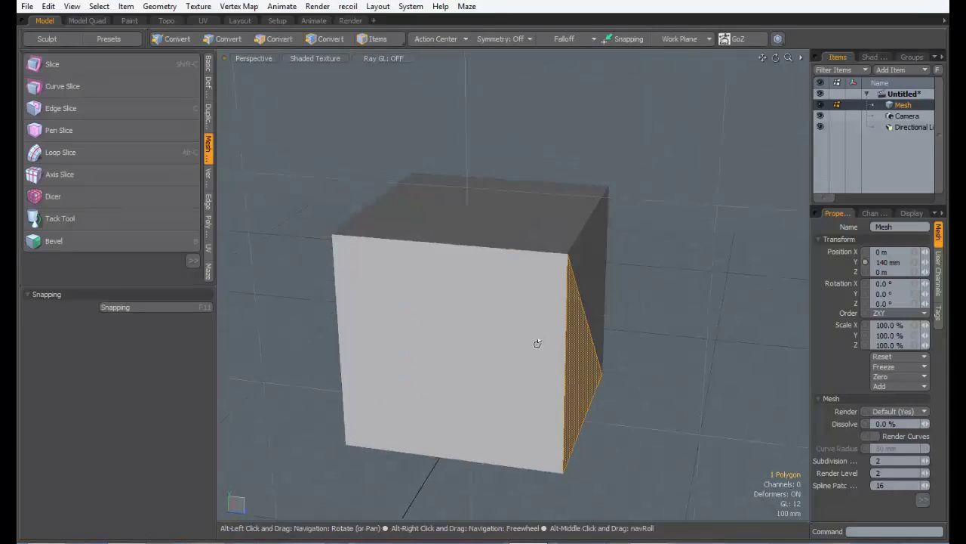
Start Edge Slice again and make it show Distances instead of Position.
click(67, 107)
alt+drag(425, 335, 338, 320)
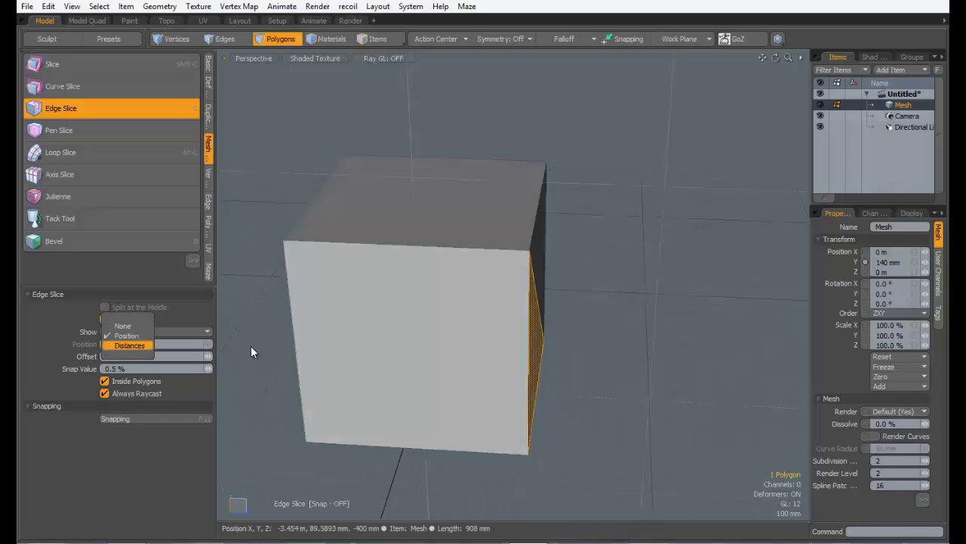
alt+click(519, 396)
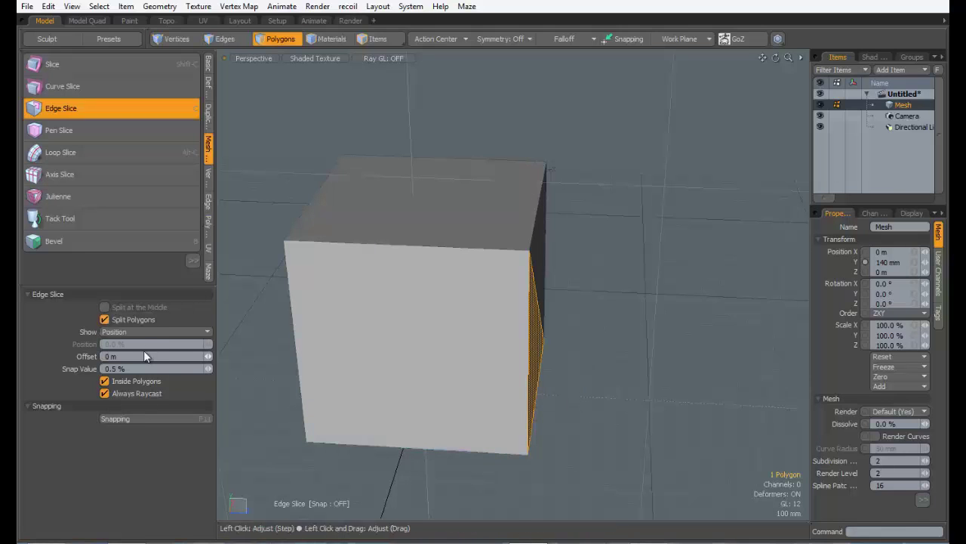
click(137, 332)
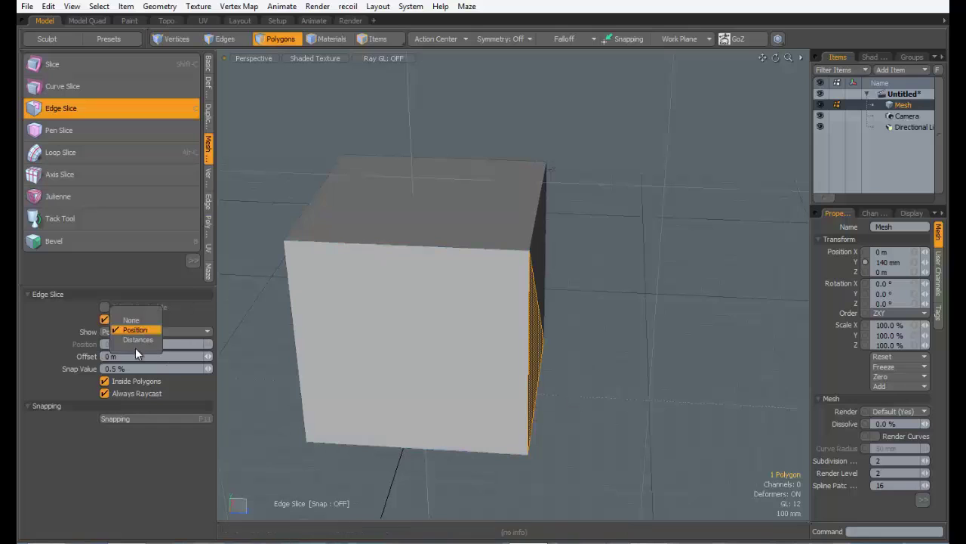
click(139, 340)
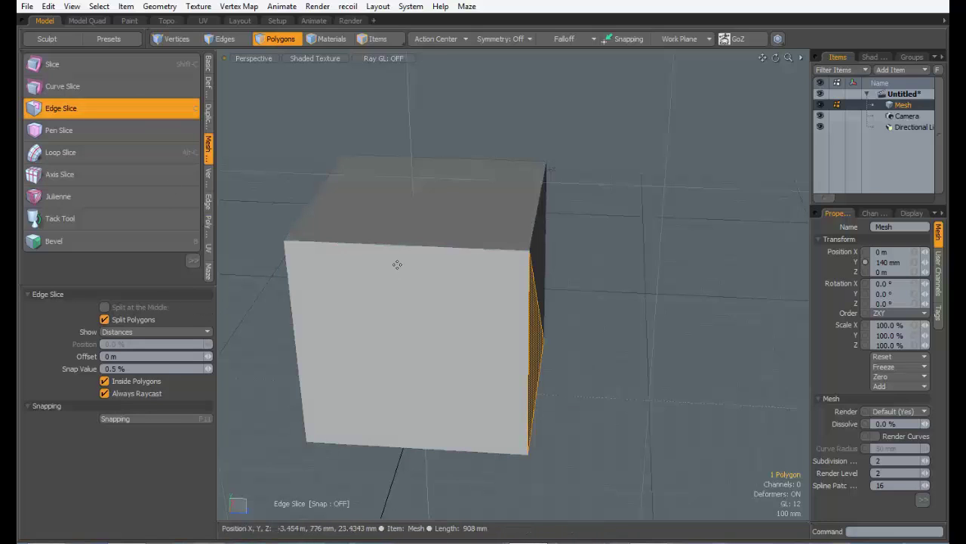
Clear the polygon selection and edge-slice another cube face from 35.5 % on its top edge, sliding the cut's lower point along the bottom edge.
key(space)
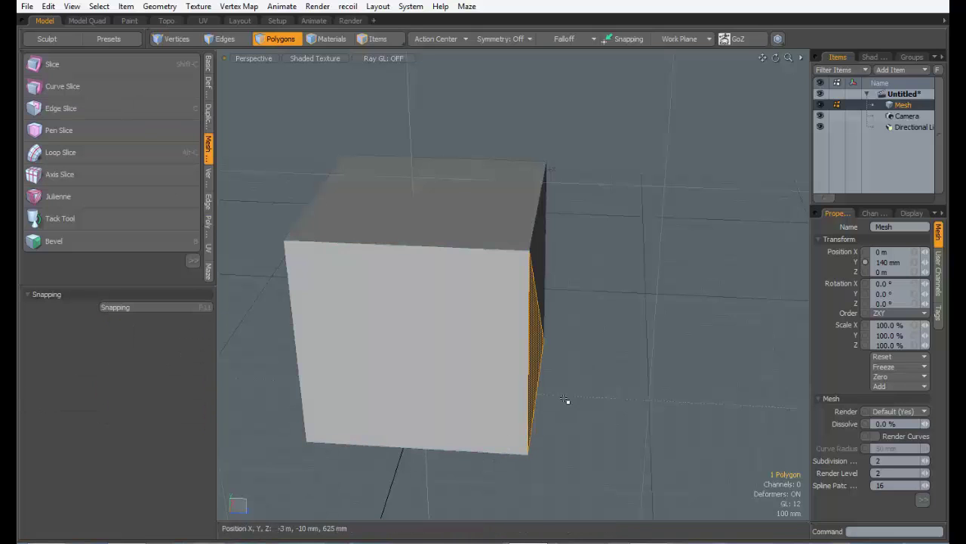
click(567, 400)
alt+drag(540, 339, 264, 325)
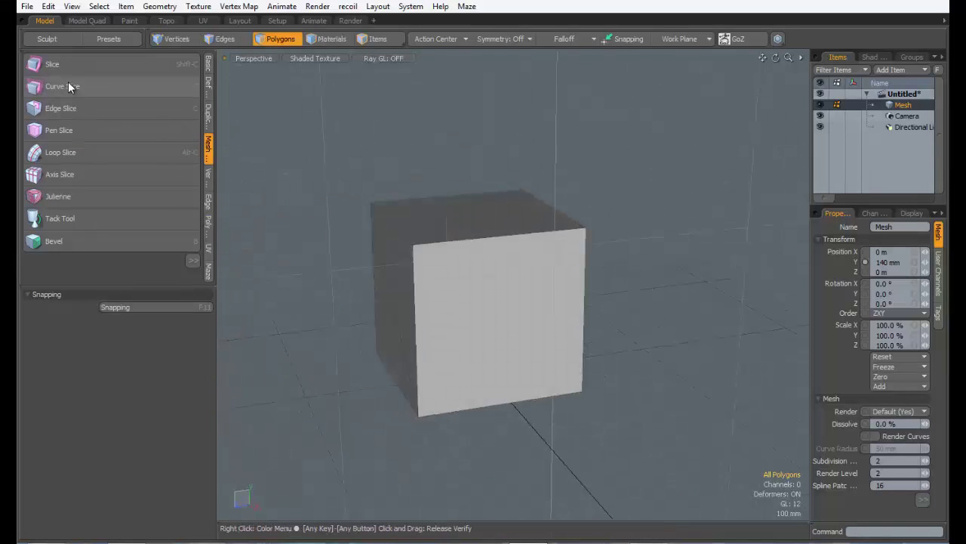
click(60, 108)
click(477, 238)
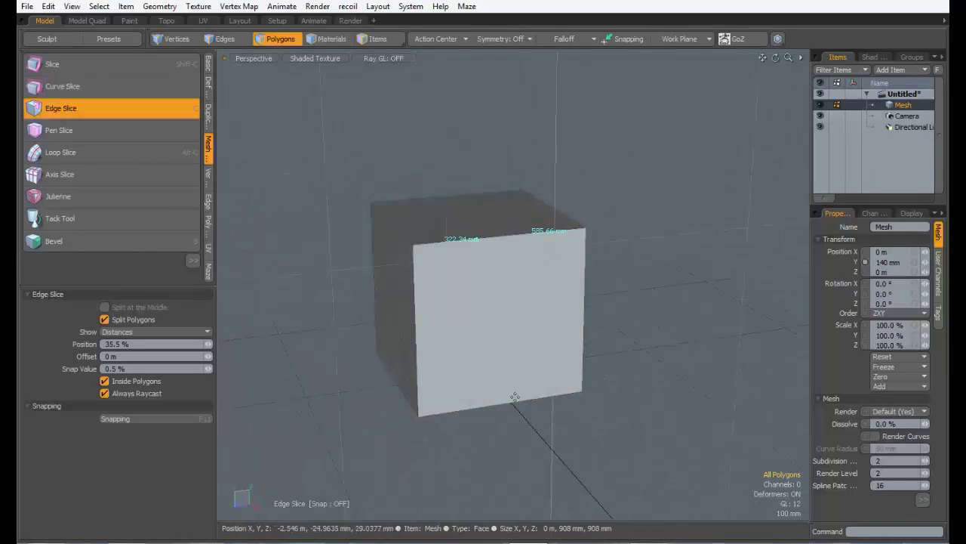
click(502, 405)
alt+drag(582, 384, 471, 380)
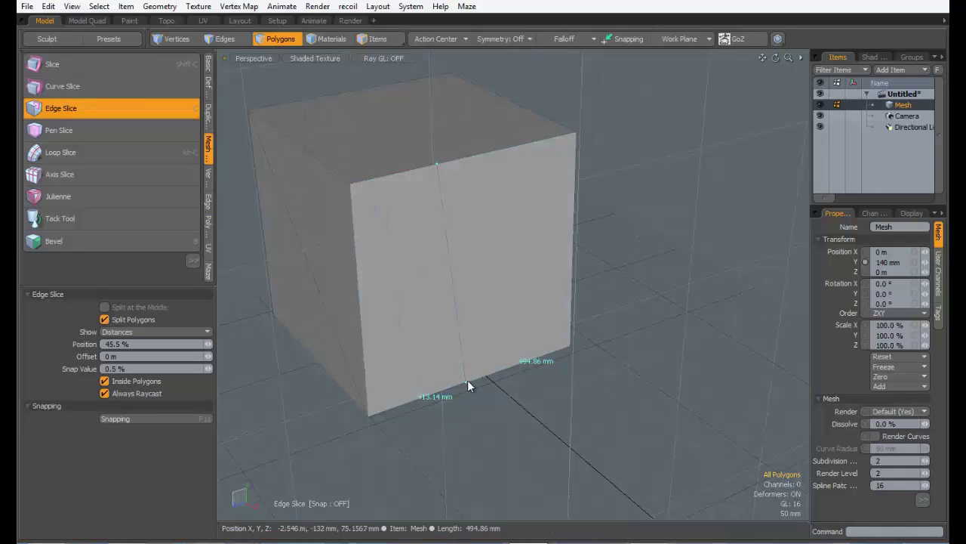
drag(488, 373, 464, 383)
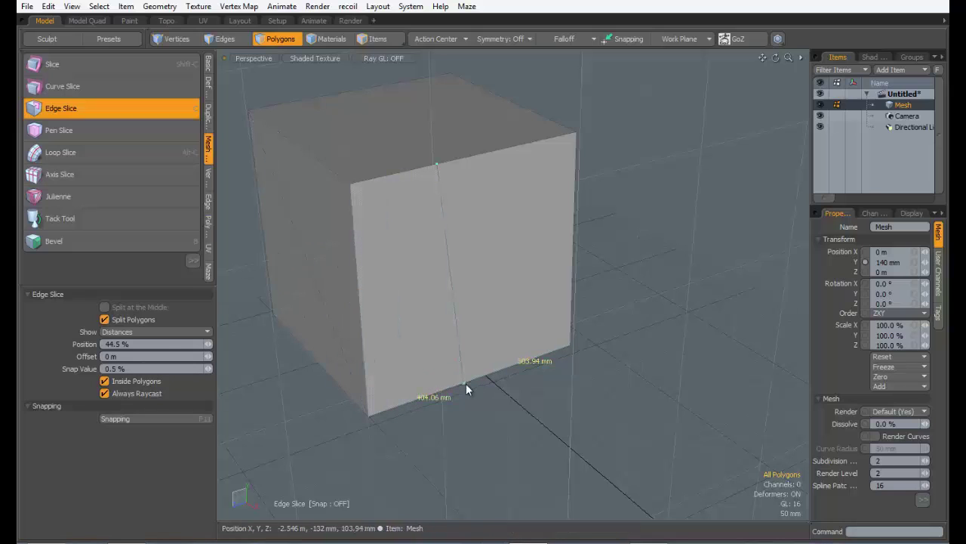
mouse_move(465, 382)
mouse_down()
mouse_move(494, 372)
mouse_move(455, 385)
mouse_up()
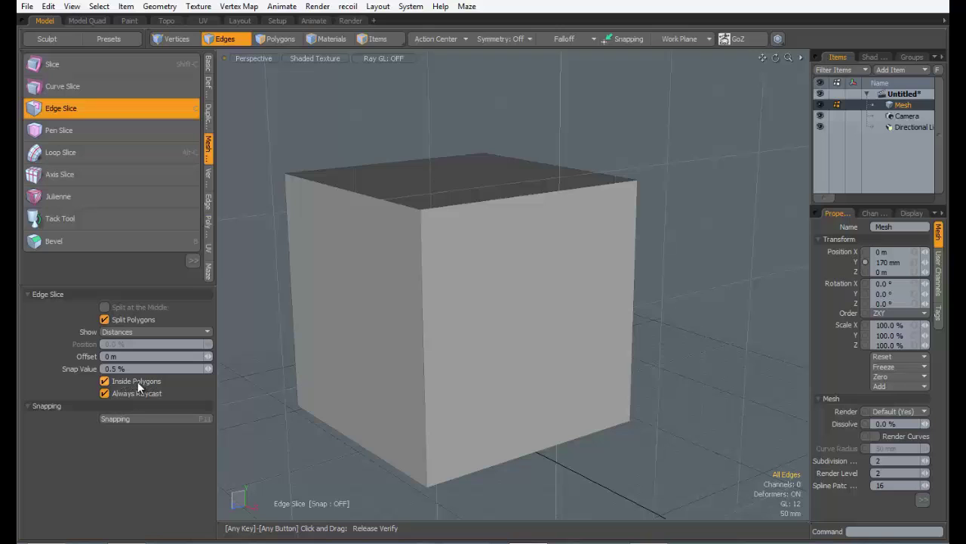
With Inside Polygons on, draw a winding multi-point Edge Slice from the front face's top edge, at 76.0 %, through the face's interior.
click(478, 203)
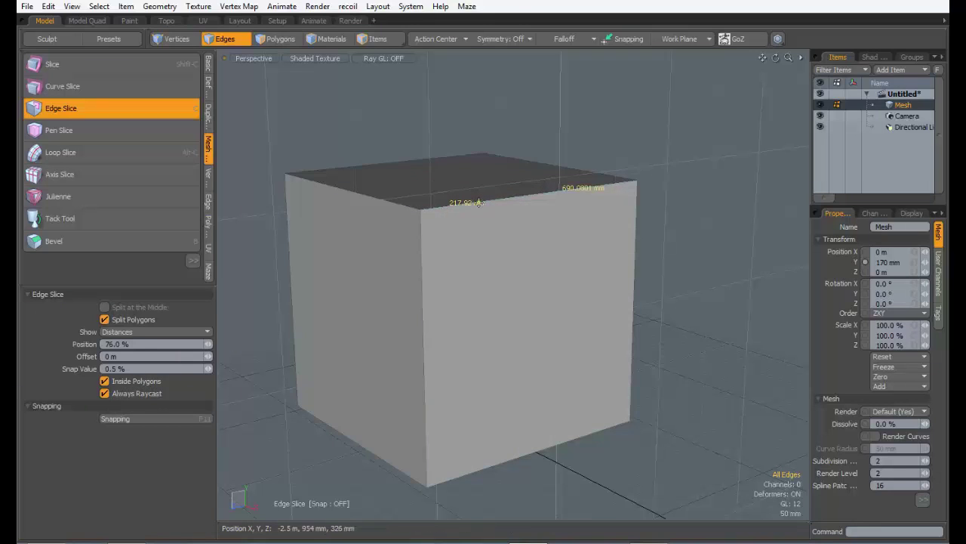
click(527, 327)
alt+drag(604, 343, 507, 277)
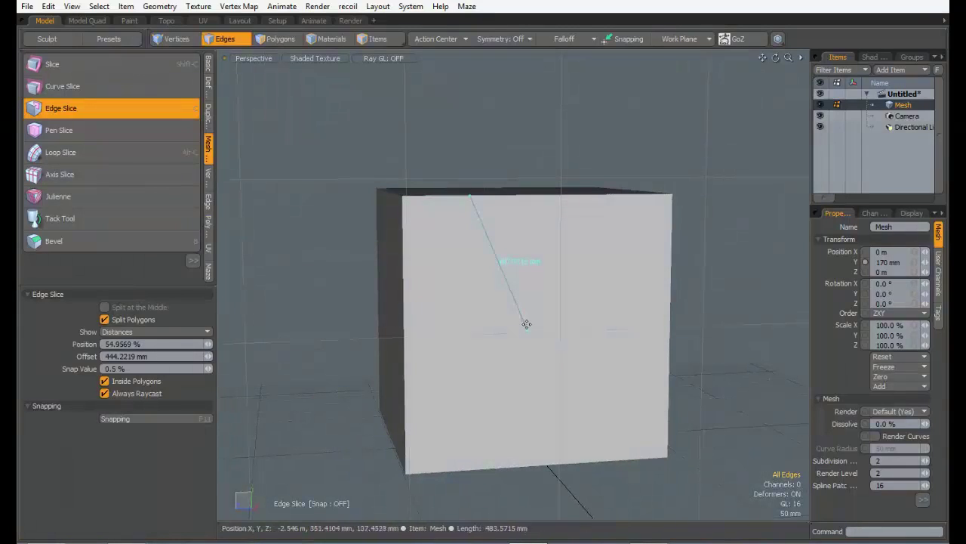
mouse_move(503, 300)
alt+mouse_down()
mouse_move(410, 297)
mouse_move(566, 335)
mouse_move(518, 302)
alt+mouse_up()
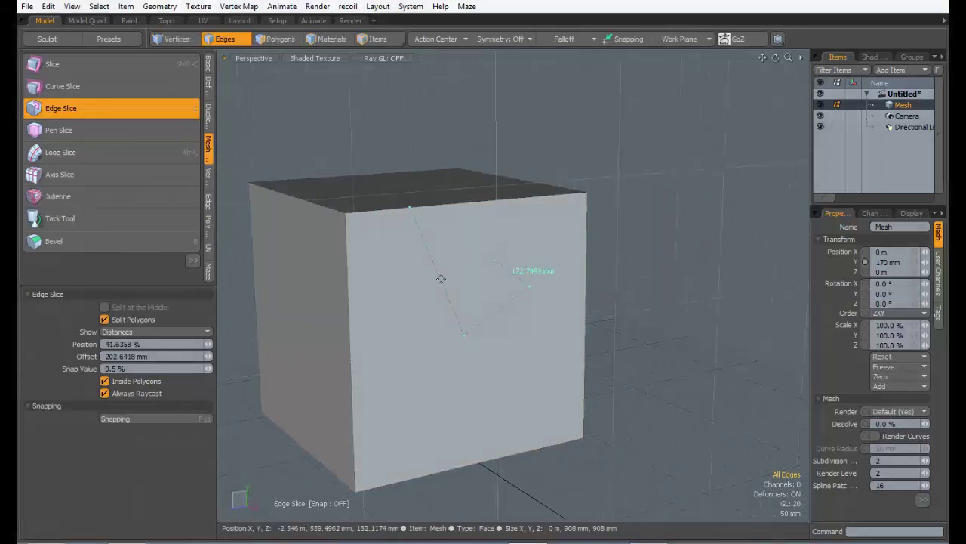
click(452, 251)
click(492, 227)
click(535, 236)
click(567, 321)
click(516, 364)
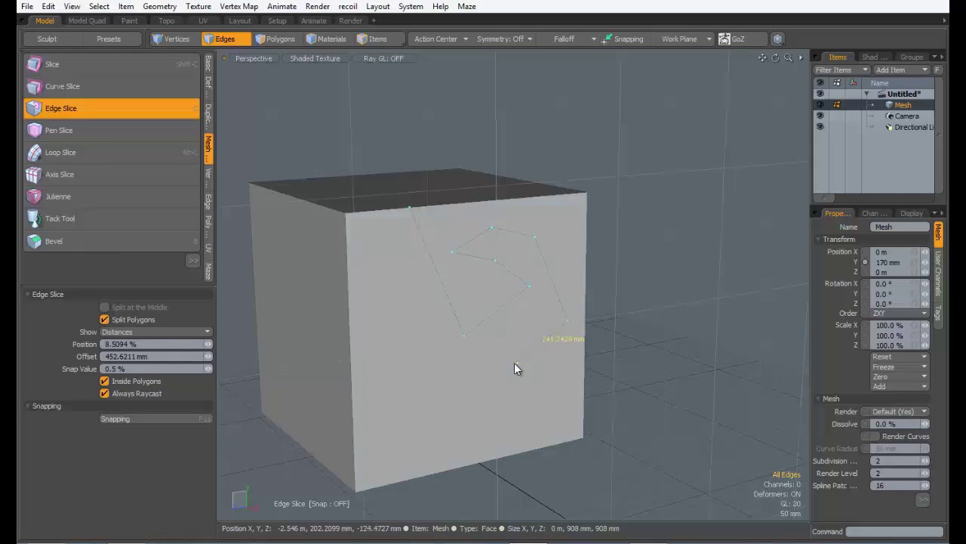
alt+drag(515, 368, 544, 332)
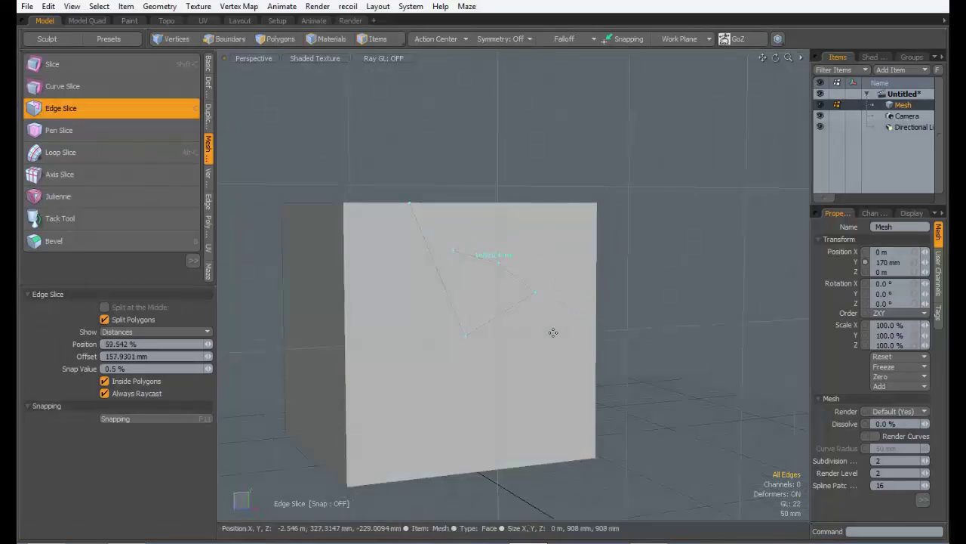
Undo the slice points placed inside the front face and leave Edge Slice.
key(ctrl+z)
key(ctrl+z)
key(ctrl+z)
key(ctrl+z)
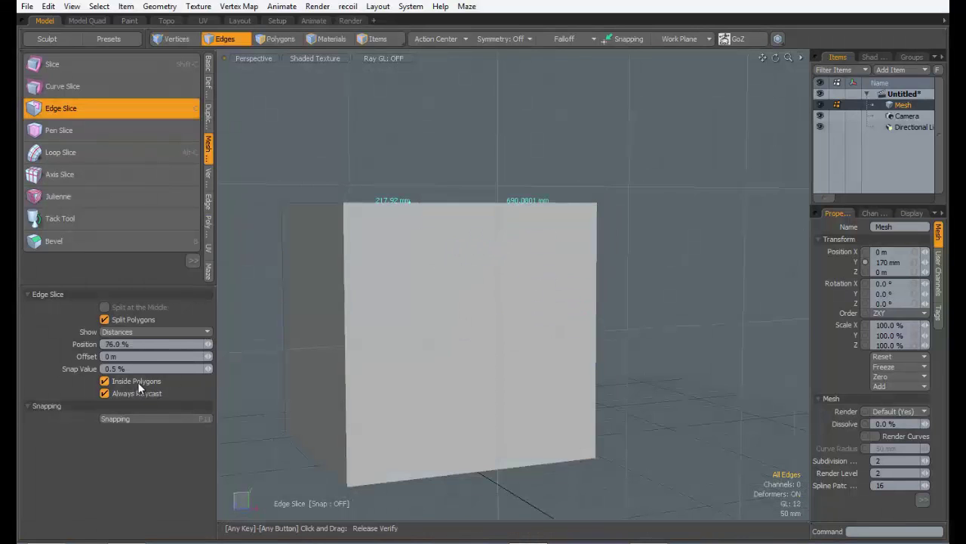
key(Escape)
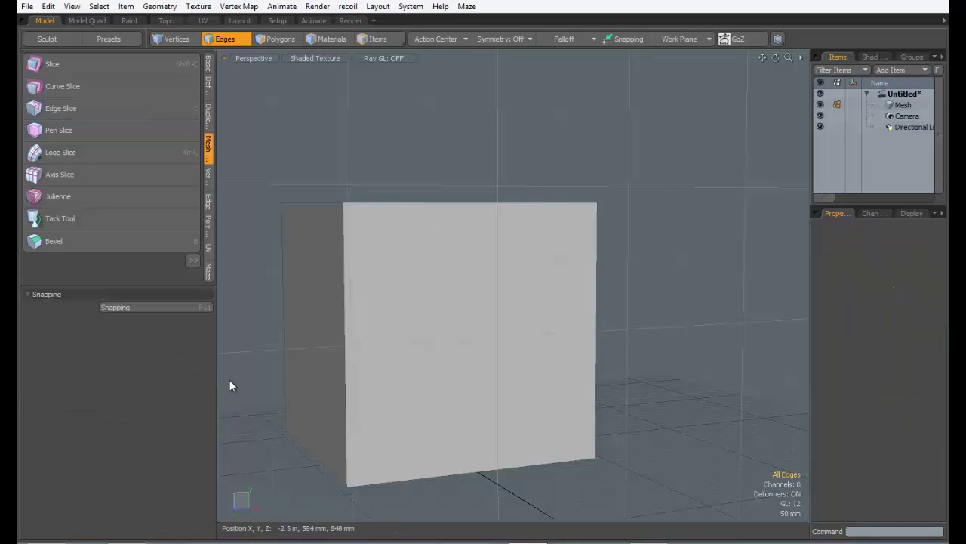
Turn off Inside Polygons and edge-slice the front face from 32.0 % on its top edge to 48.0 % on its bottom edge.
click(72, 108)
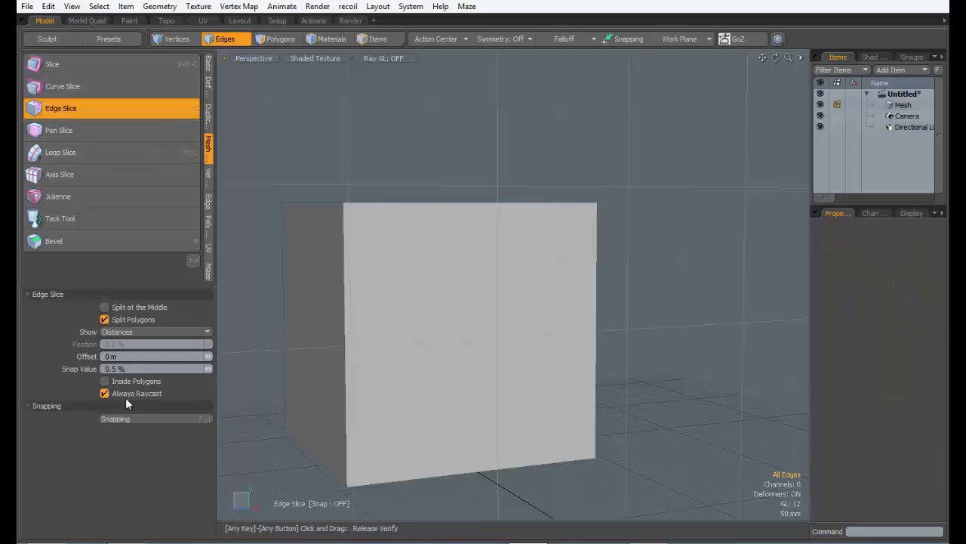
click(449, 202)
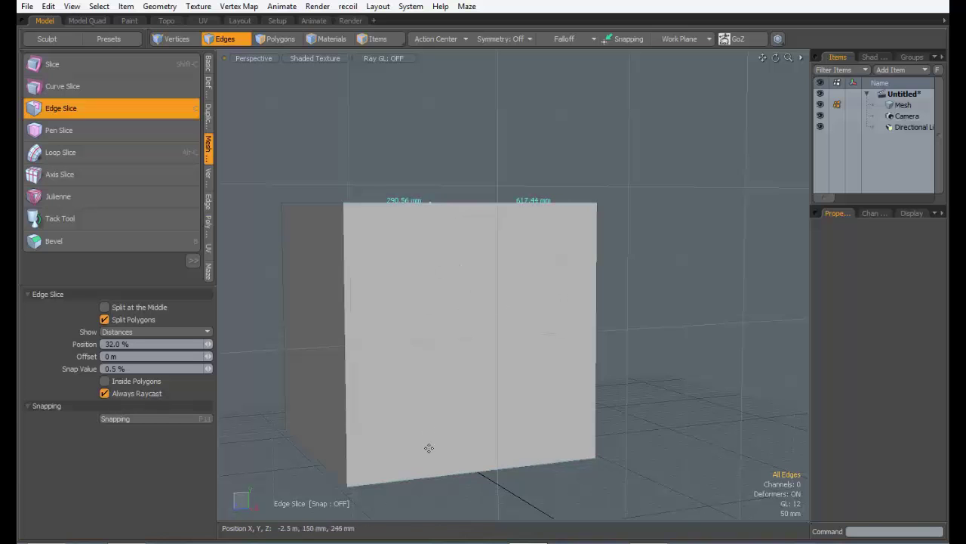
click(469, 474)
alt+drag(470, 474, 325, 379)
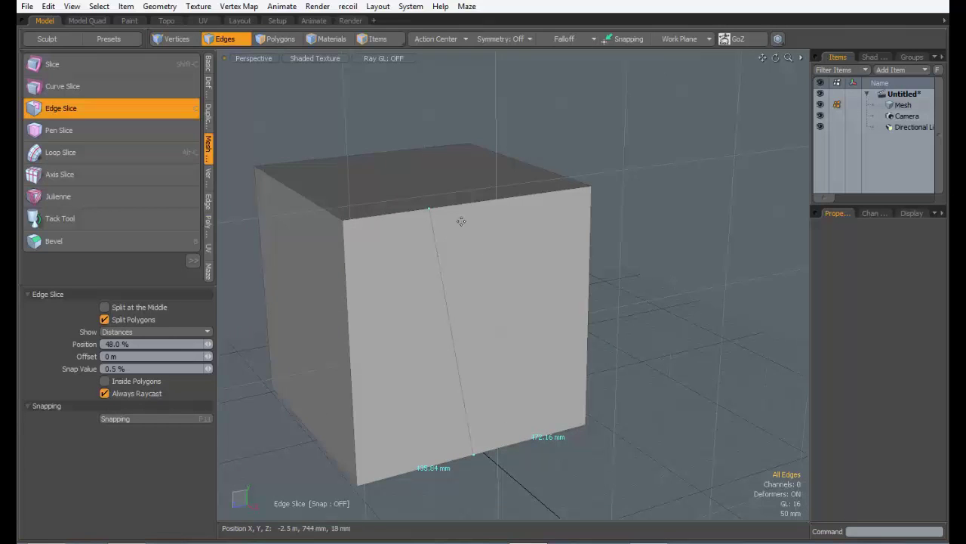
key(space)
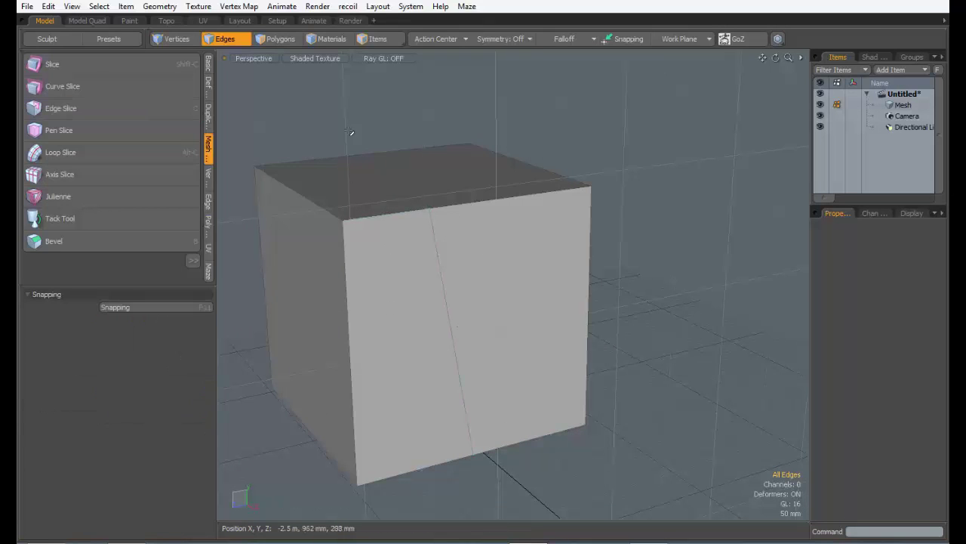
Select the front face's polygons on either side of the cut in turn to check the split.
click(277, 37)
click(419, 282)
click(524, 268)
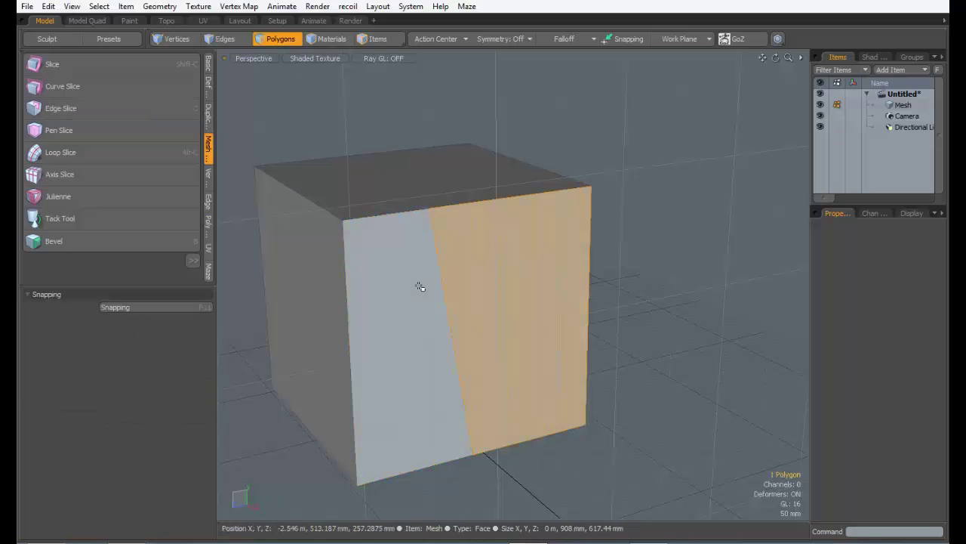
click(500, 296)
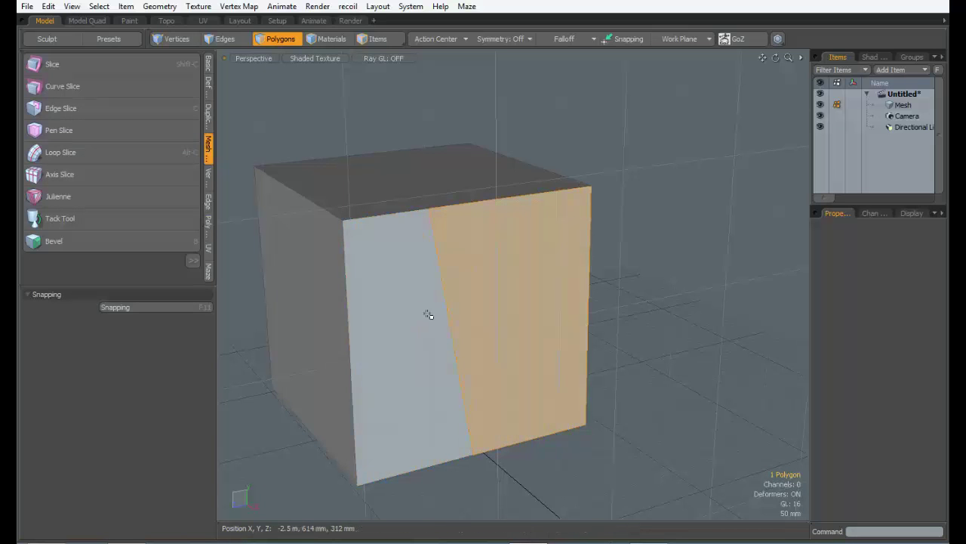
click(411, 309)
click(486, 291)
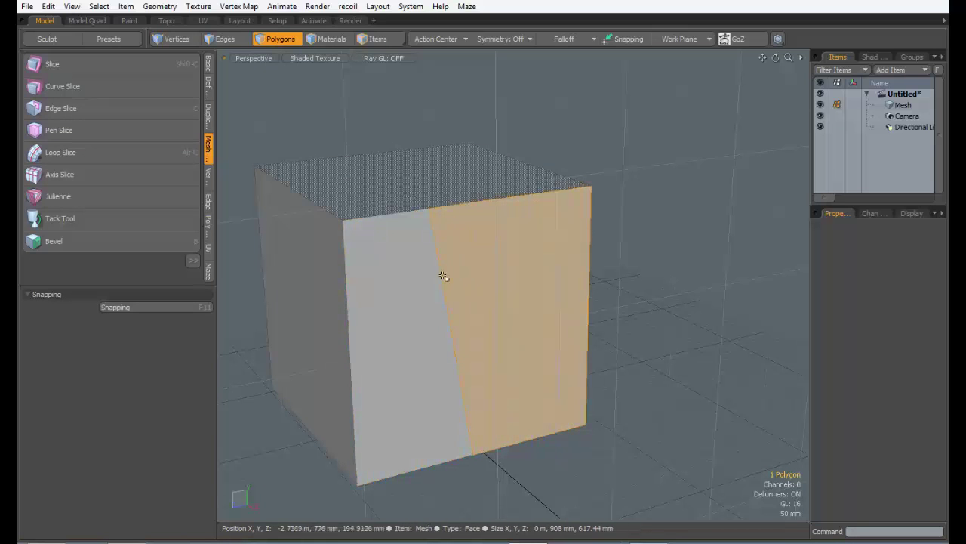
Turn off Split Polygons and edge-slice the front face from its top edge to 50.5 % on its bottom edge.
click(431, 271)
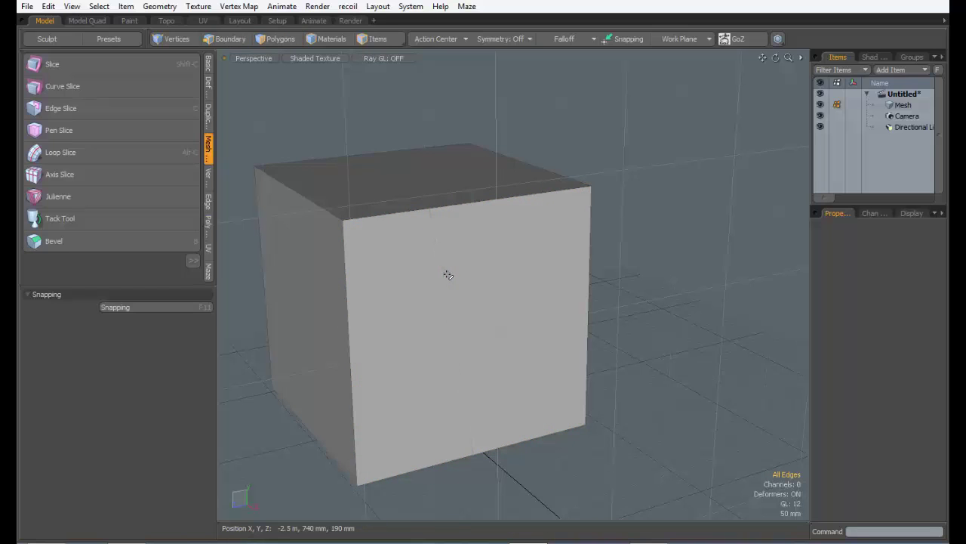
key(2)
click(79, 107)
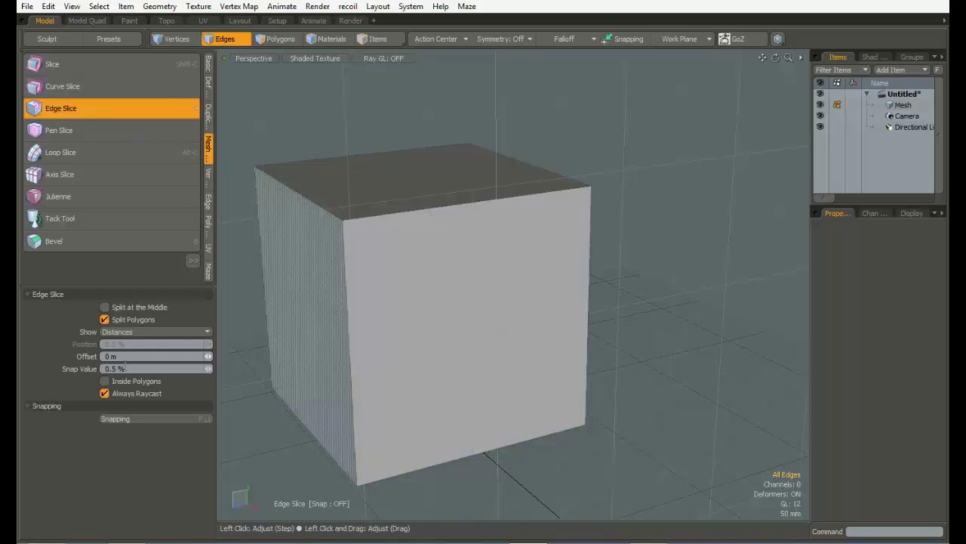
click(104, 319)
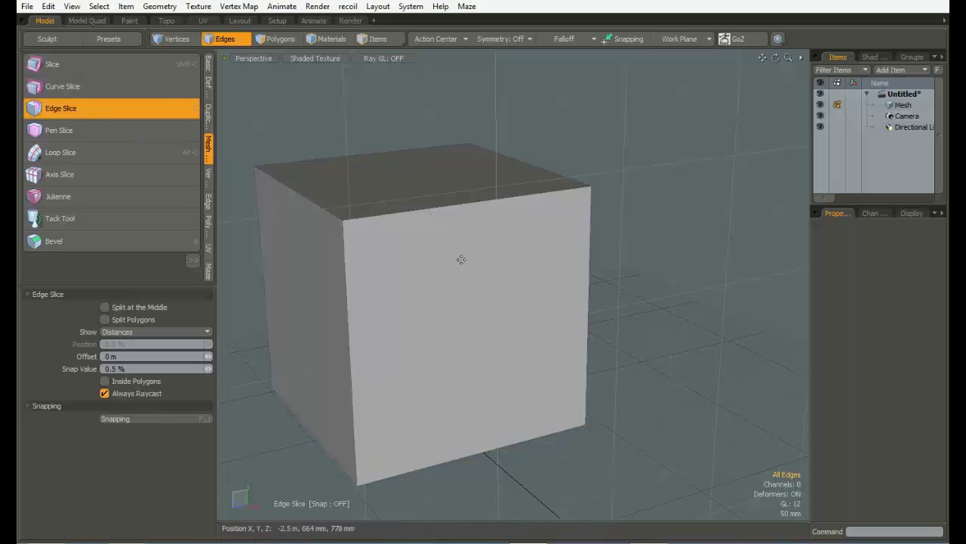
click(444, 209)
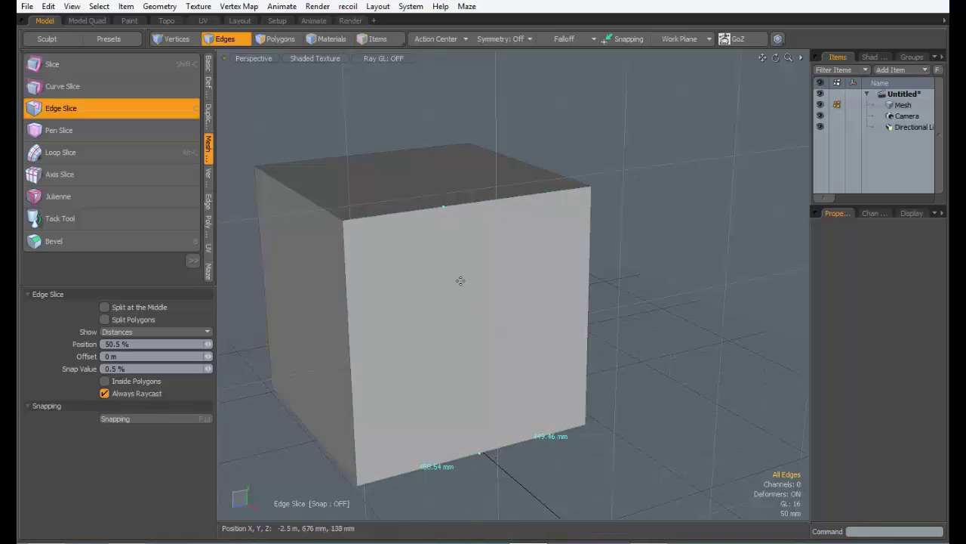
key(space)
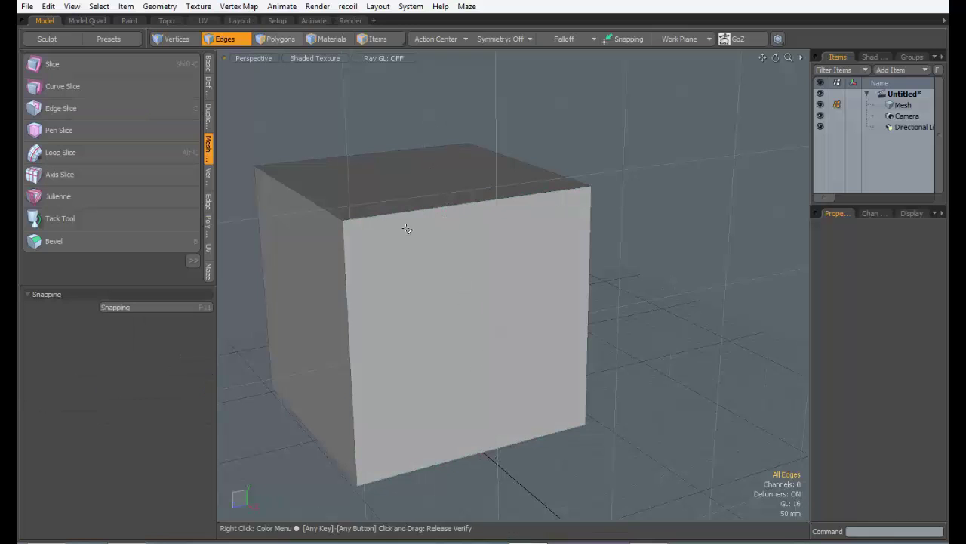
Inspect the front polygon and select the segments of its top edge on either side of the slice point.
click(272, 39)
click(463, 280)
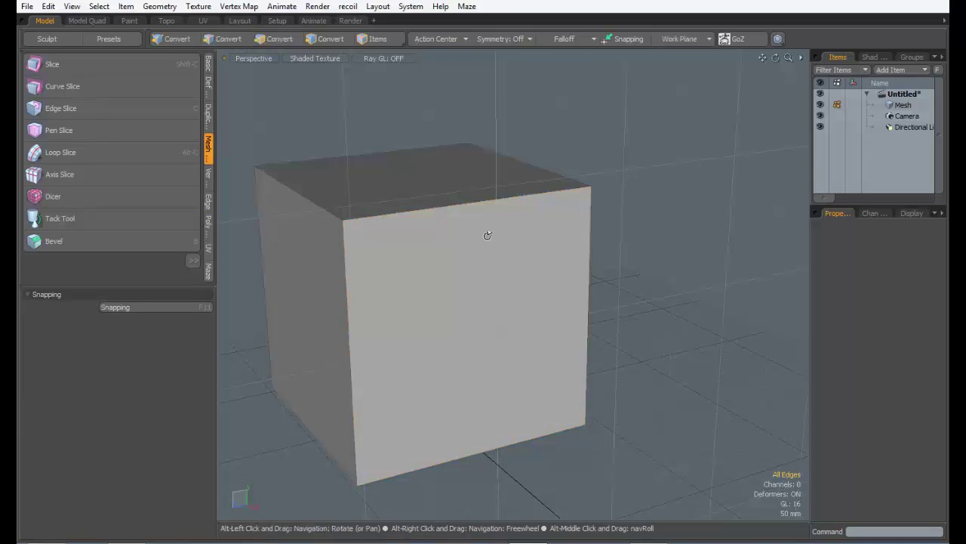
alt+drag(487, 236, 426, 242)
key(2)
click(415, 233)
click(502, 185)
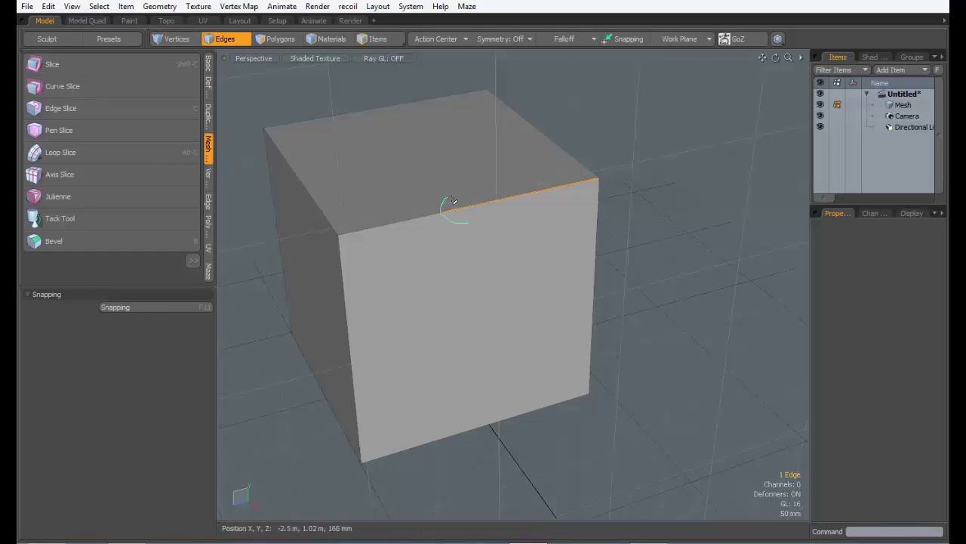
mouse_move(452, 199)
right_down()
mouse_move(428, 232)
mouse_move(412, 218)
right_up()
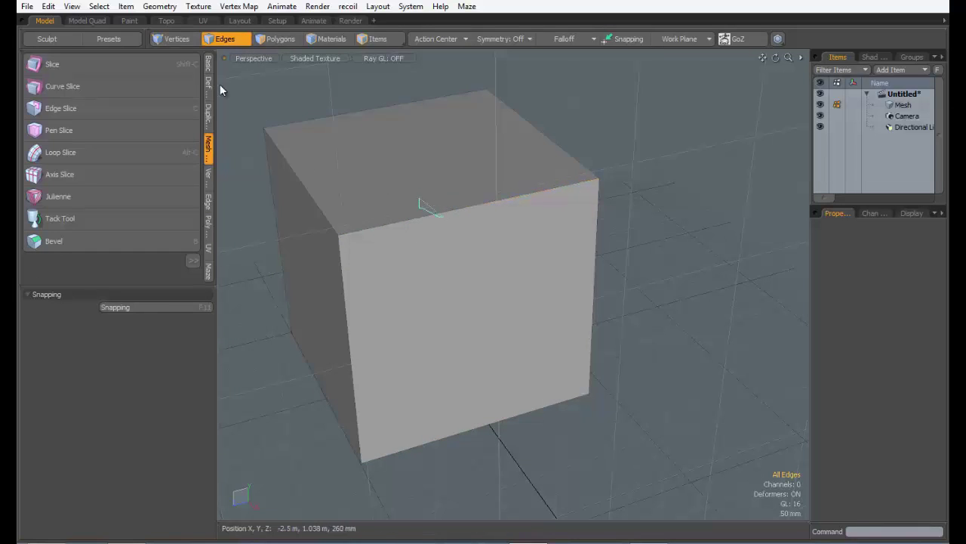
Select the slice vertices on the front face's top and bottom edges, then the front polygon, to check for a split.
click(188, 41)
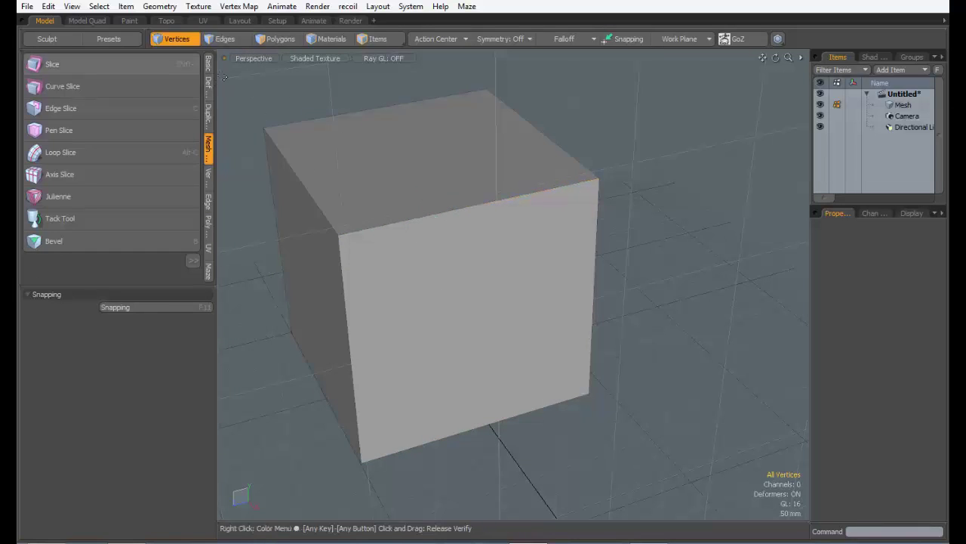
click(466, 253)
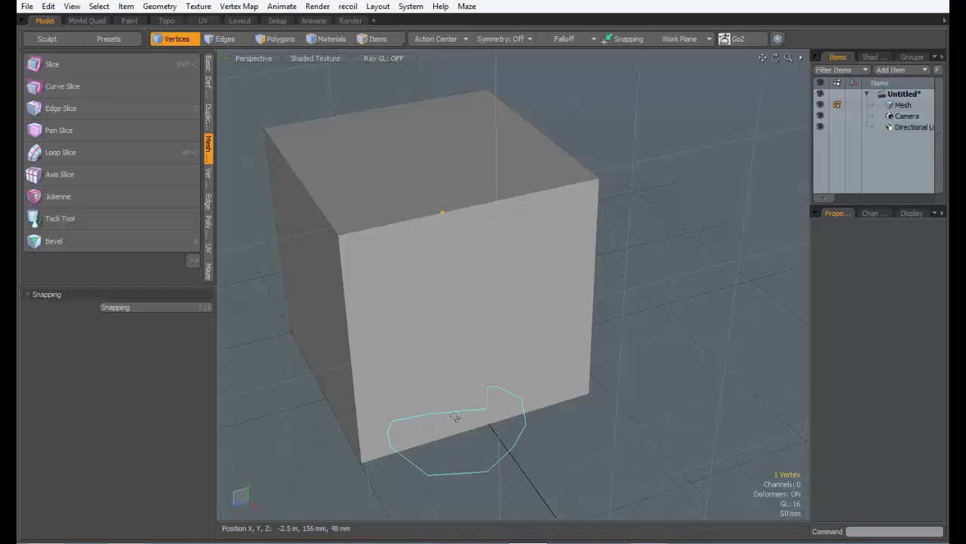
right_drag(455, 417, 453, 421)
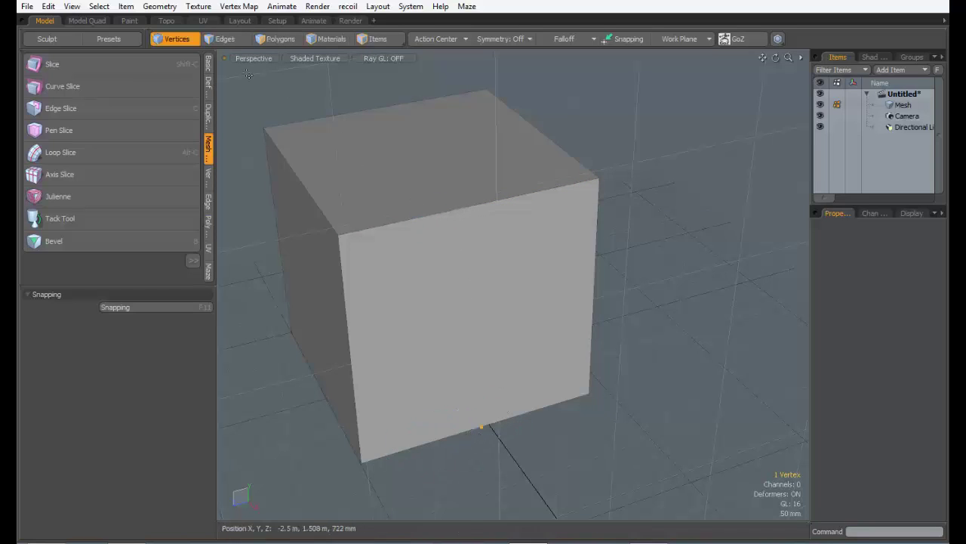
click(279, 39)
click(455, 292)
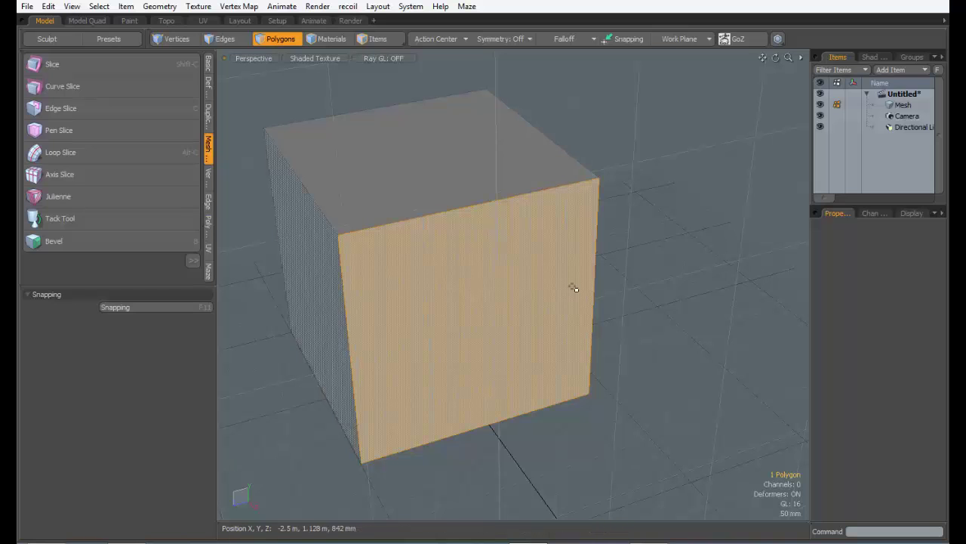
With Split Polygons and Split at the Middle on, edge-slice the front face between the midpoints of its top and bottom edges.
key(2)
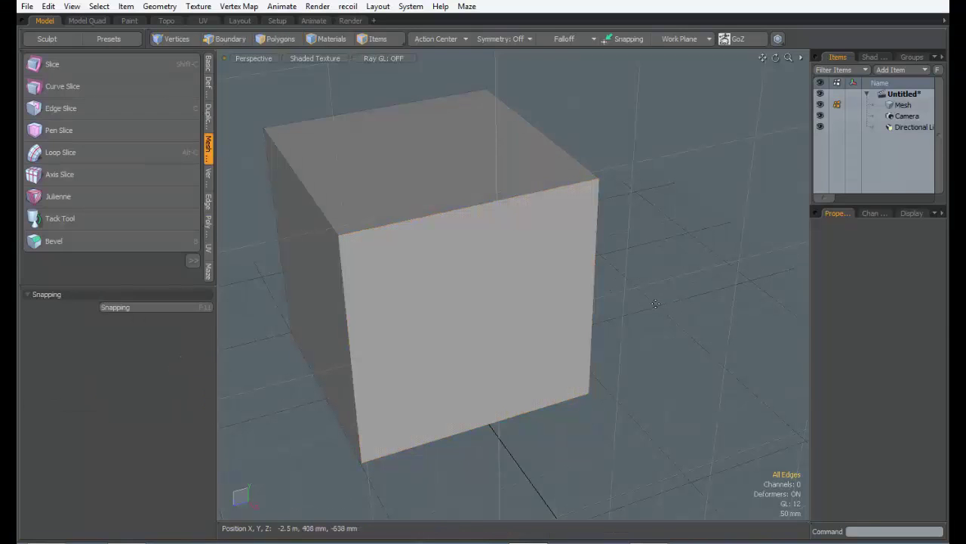
click(61, 108)
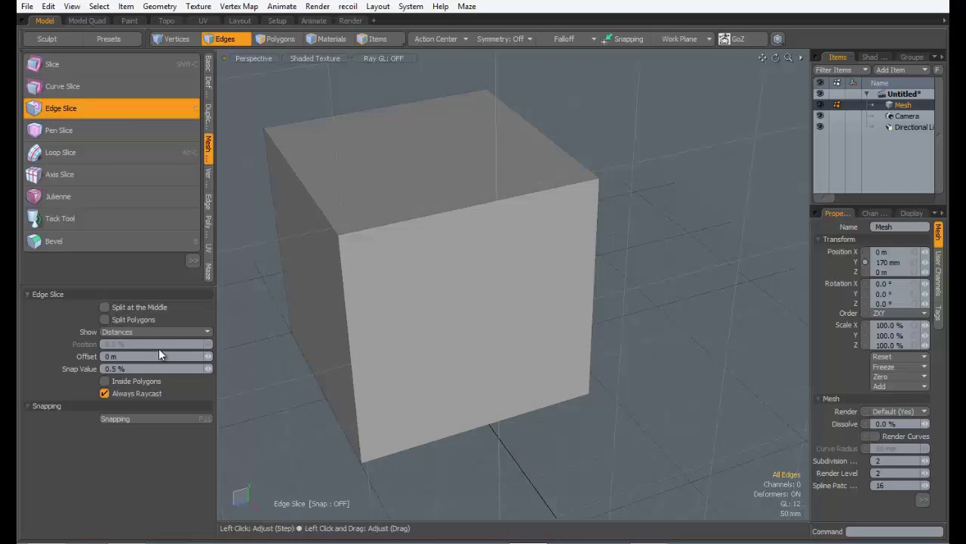
click(137, 317)
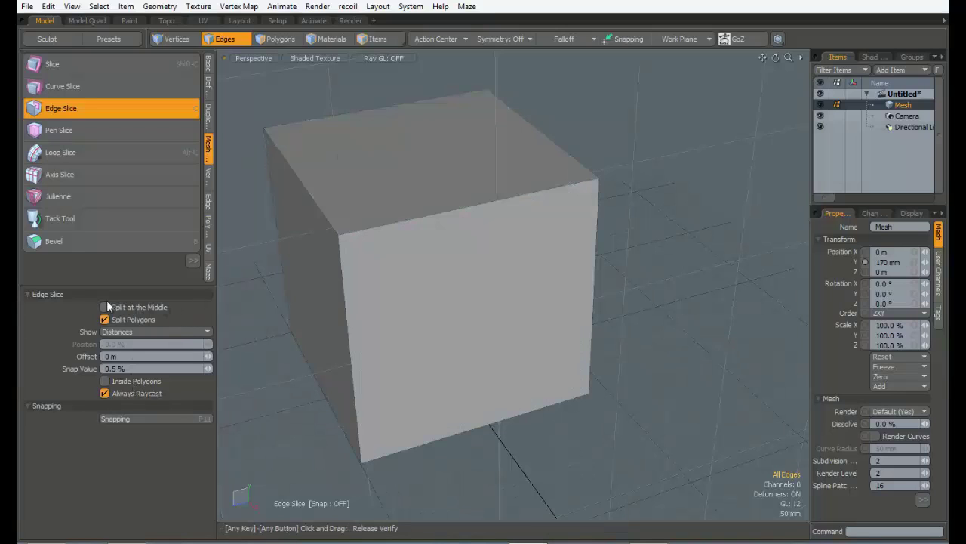
click(127, 309)
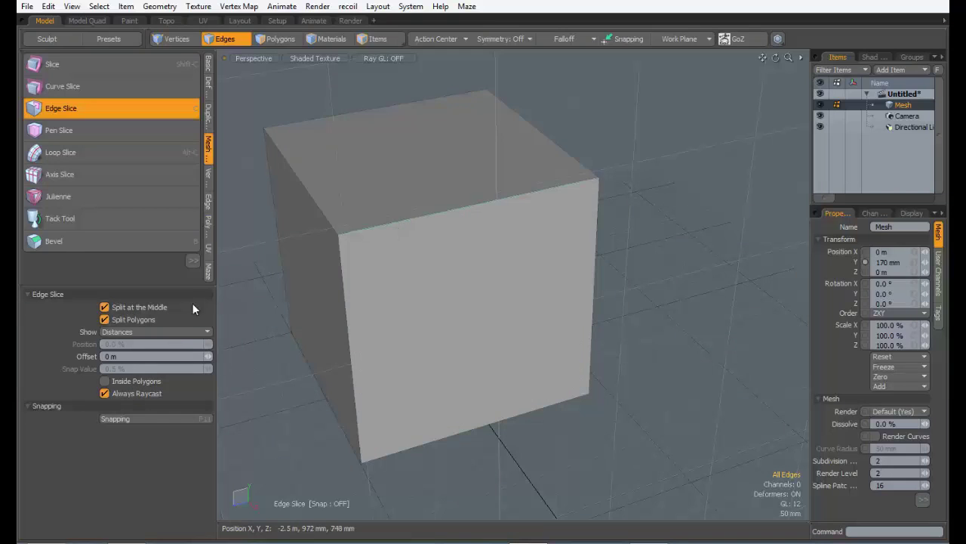
click(454, 212)
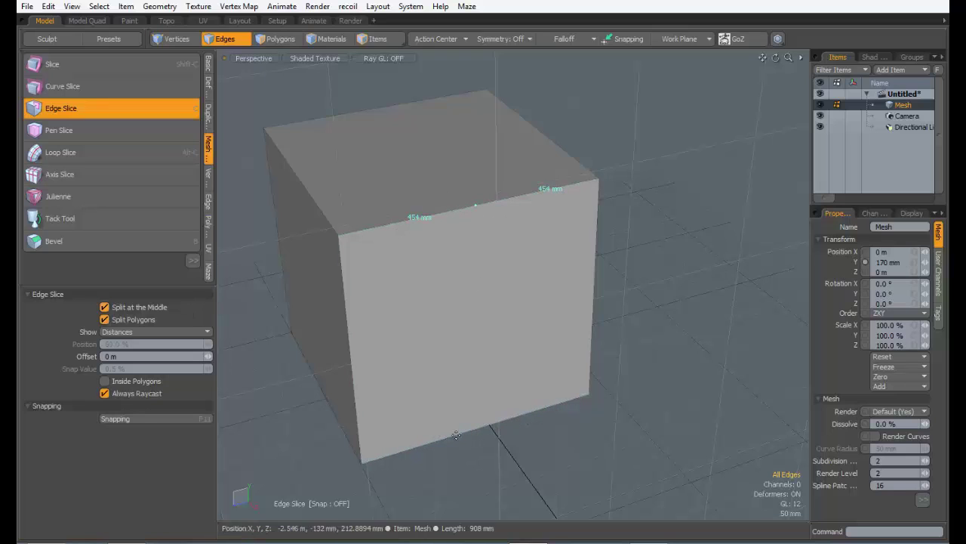
click(434, 441)
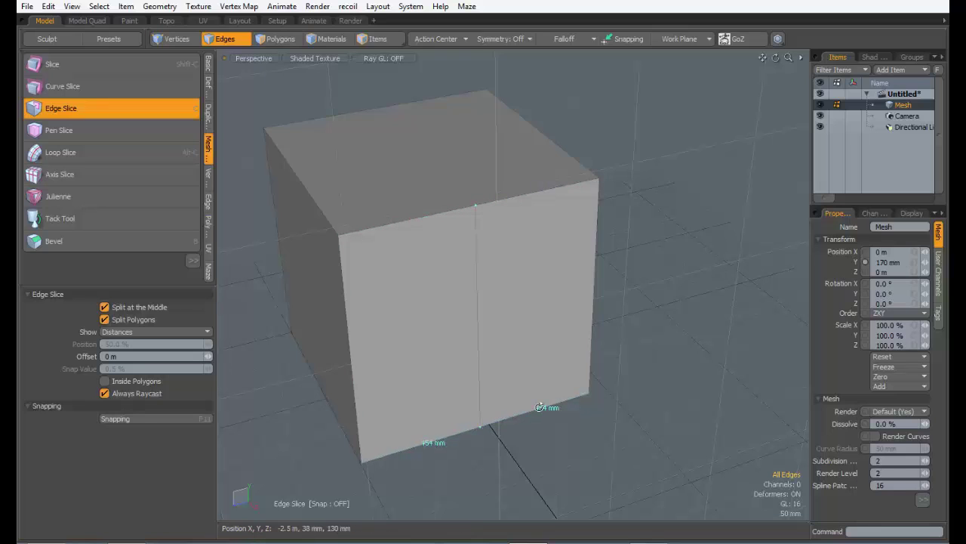
alt+drag(436, 438, 442, 309)
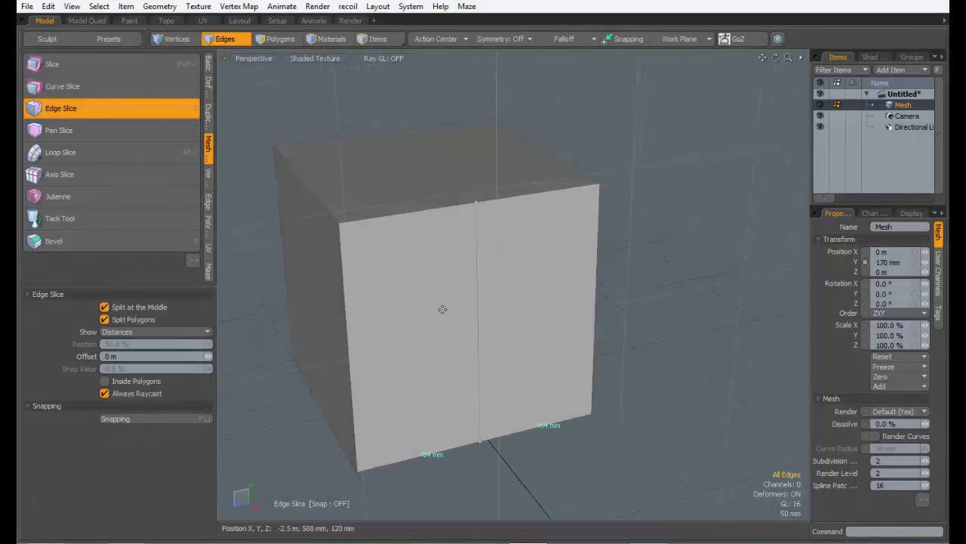
Undo the middle slice on the front face.
click(349, 352)
key(ctrl+z)
key(ctrl+z)
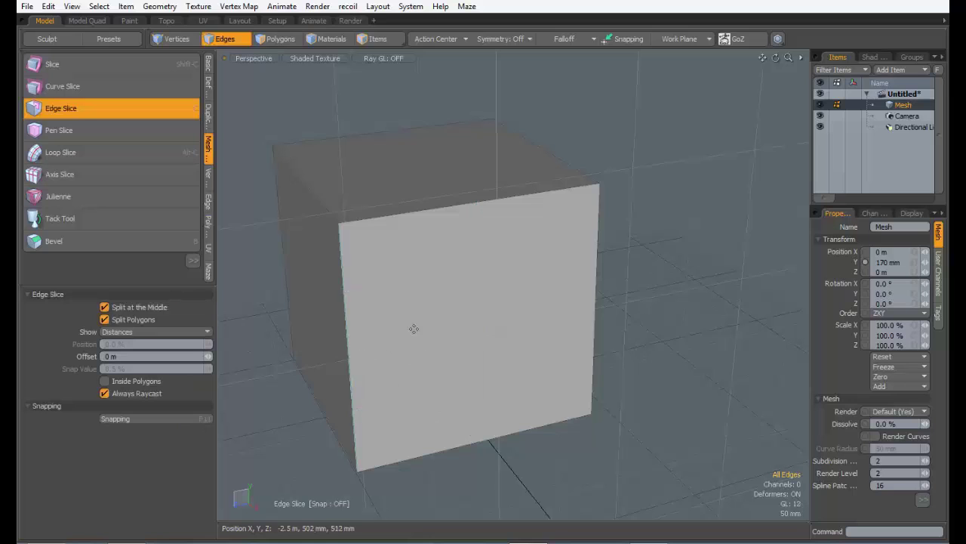
Turn off Split at the Middle and edge-slice the front face between freely placed points on its top and bottom edges.
click(125, 307)
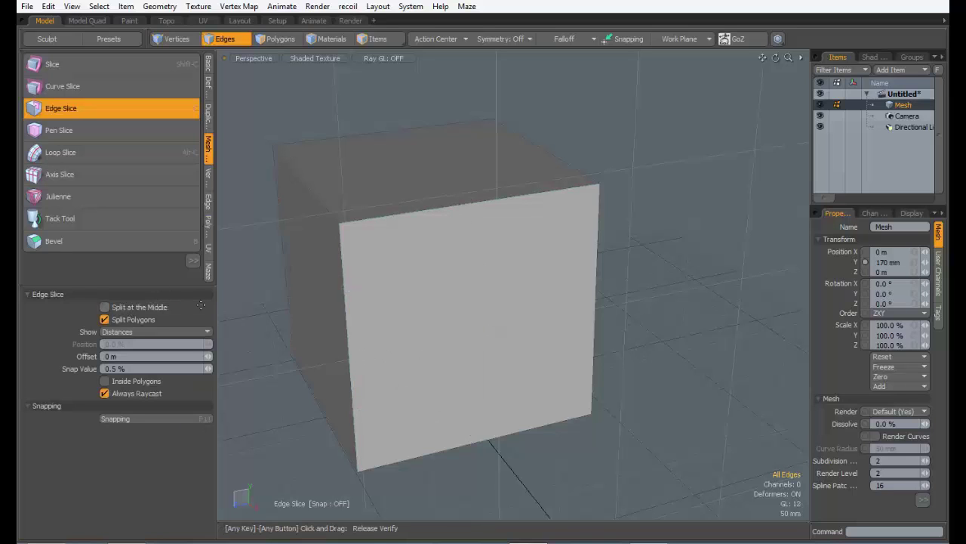
drag(381, 217, 426, 210)
drag(563, 421, 497, 436)
alt+drag(505, 314, 490, 351)
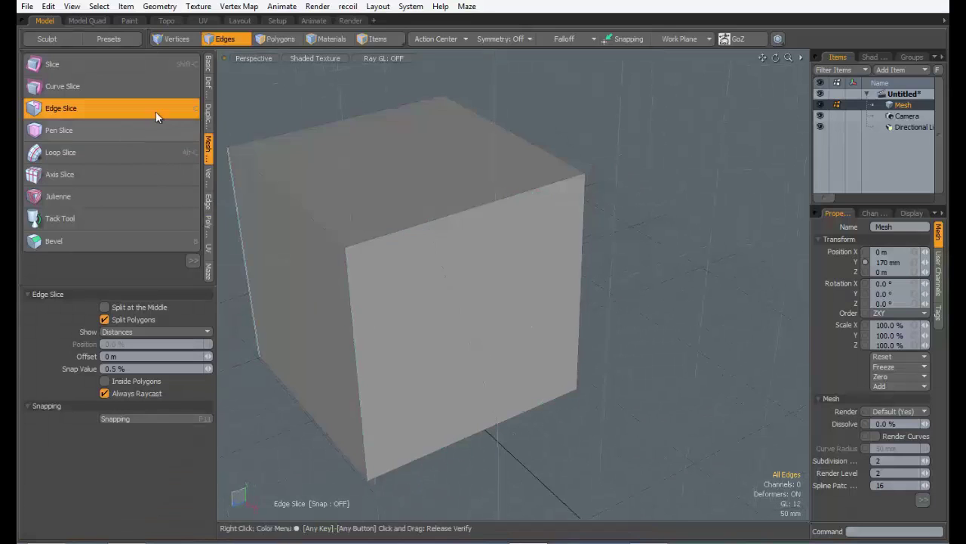
Activate Pen Slice and frame the whole cube with free space around it.
click(164, 135)
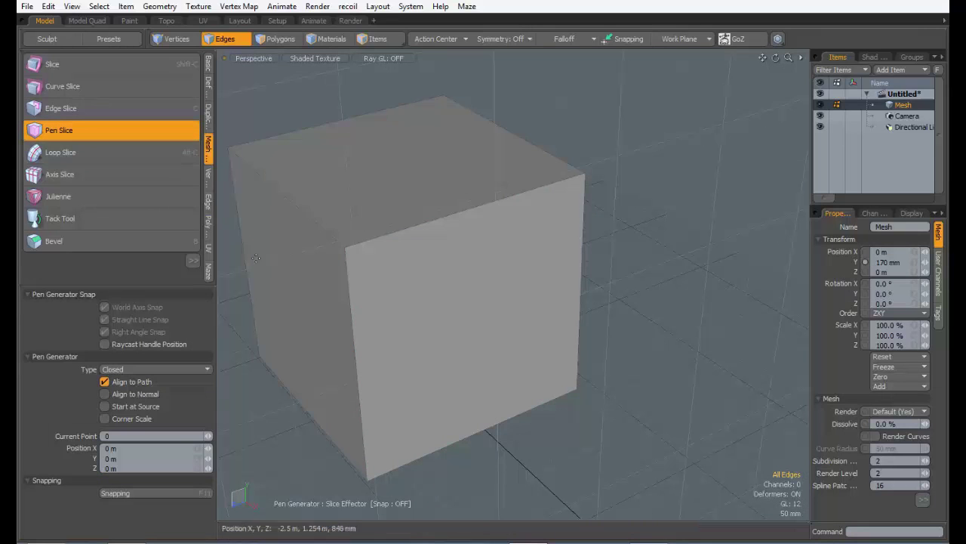
alt+drag(416, 292, 367, 264)
click(65, 86)
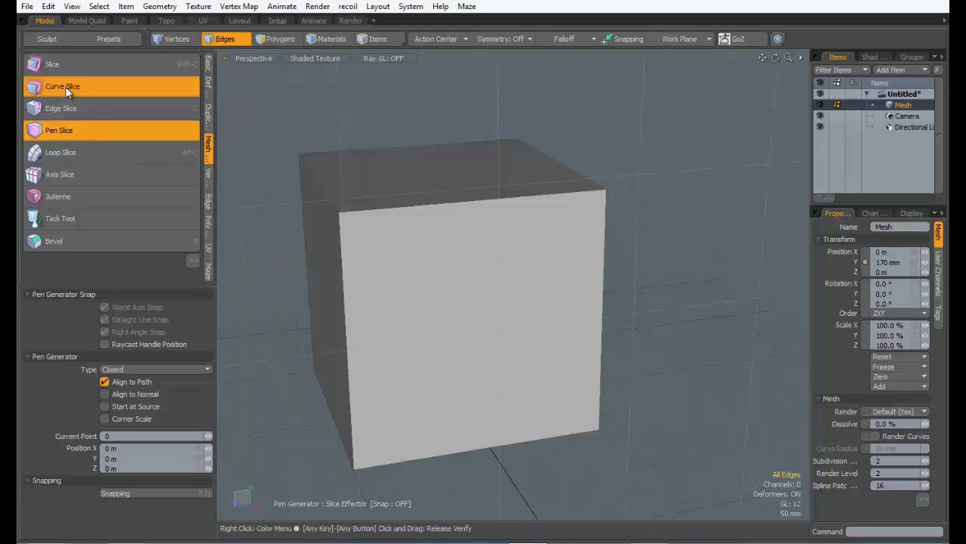
click(54, 134)
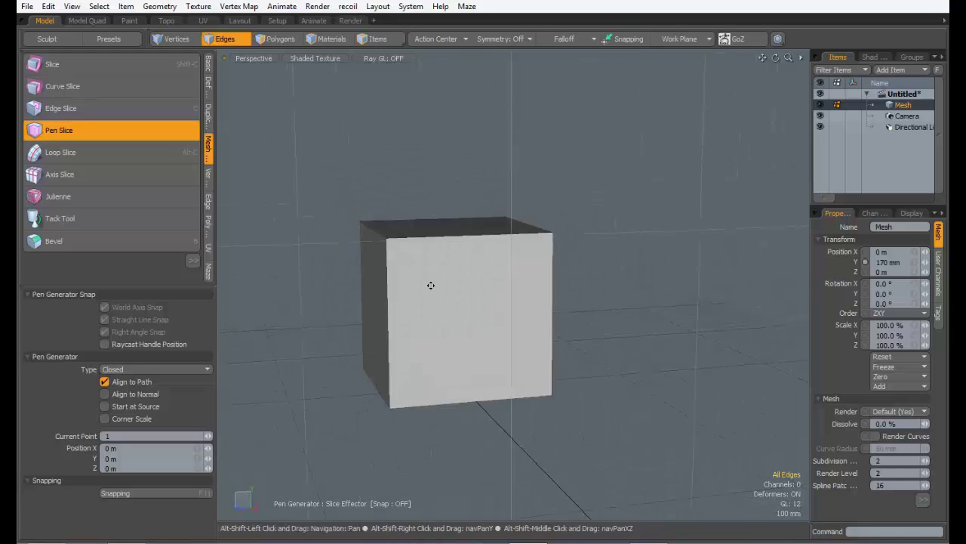
alt+drag(431, 283, 416, 269)
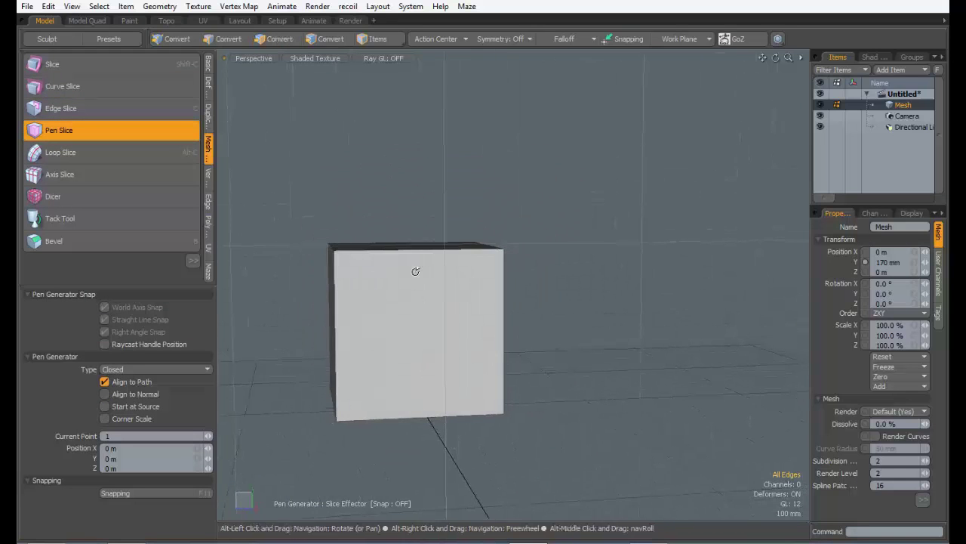
Look at the Pen tool among the basic curve tools, and return to the enlarged list of mesh editing tools.
click(209, 69)
click(144, 91)
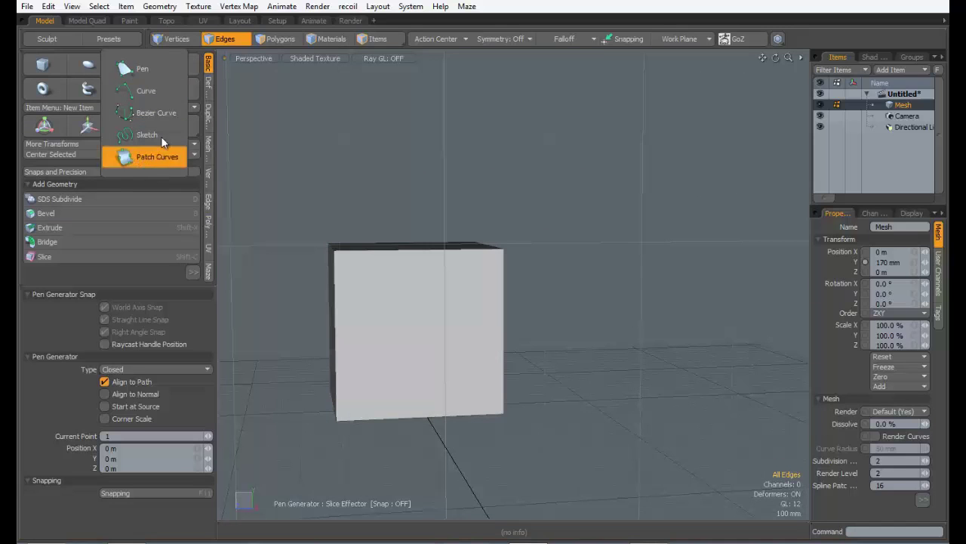
click(142, 72)
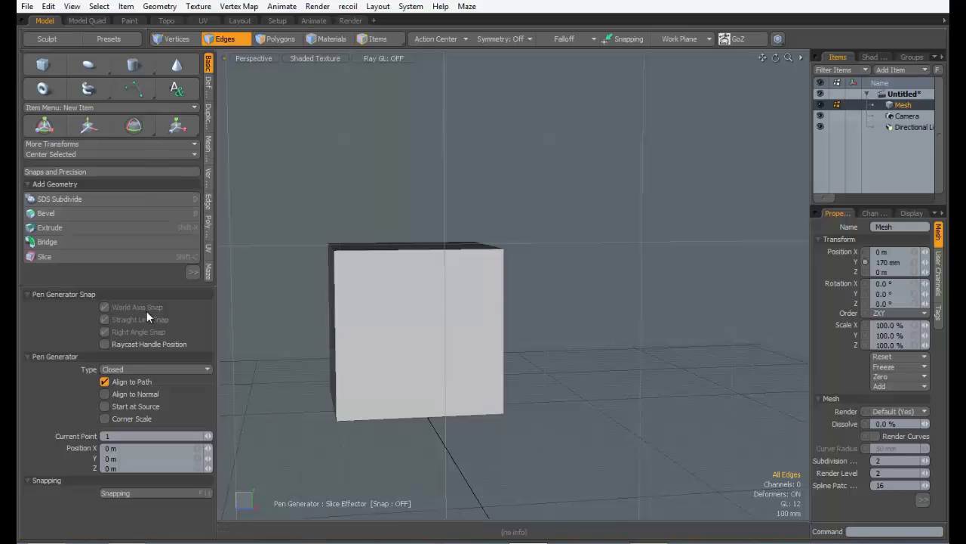
drag(139, 285, 140, 351)
click(208, 171)
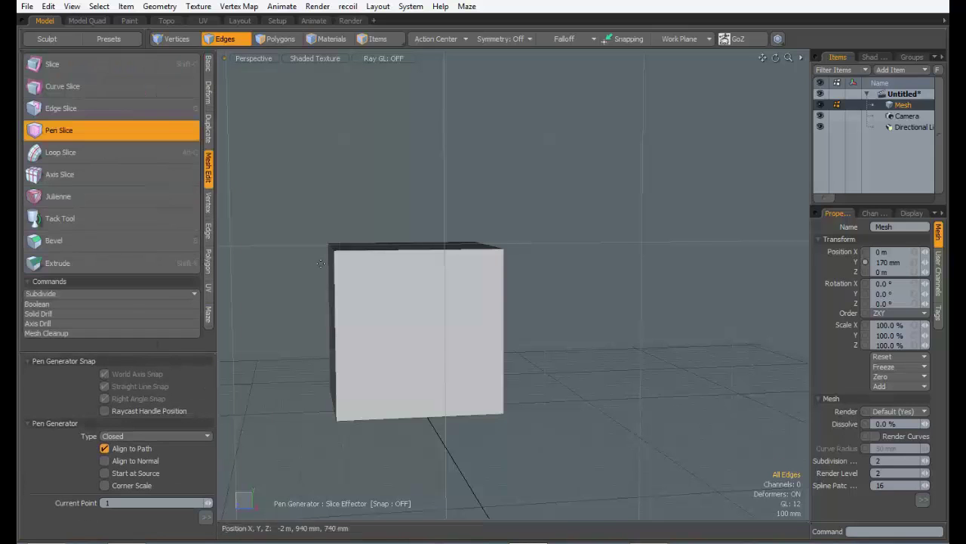
alt+drag(383, 290, 408, 307)
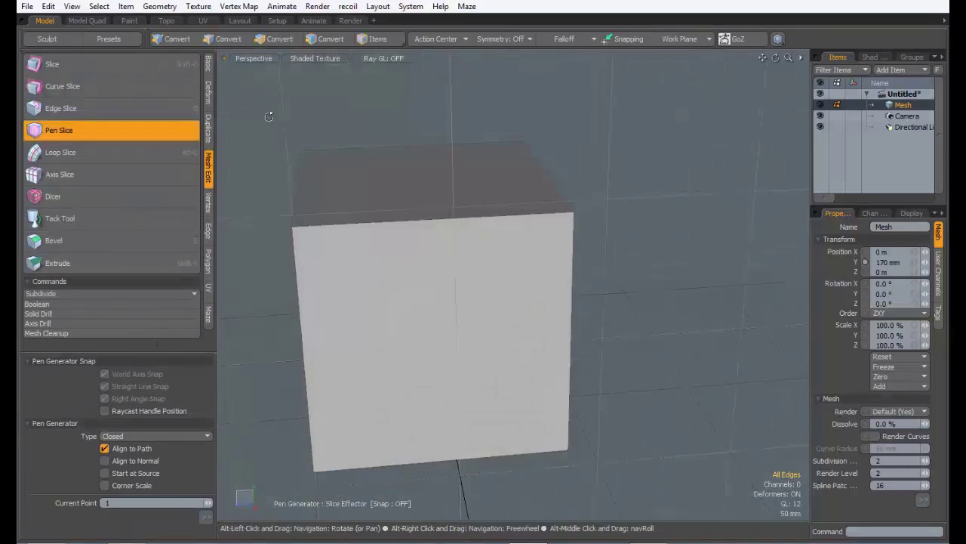
Switch the viewport to the Front view and draw a closed five-point Pen Slice path across the cube's upper half.
click(255, 59)
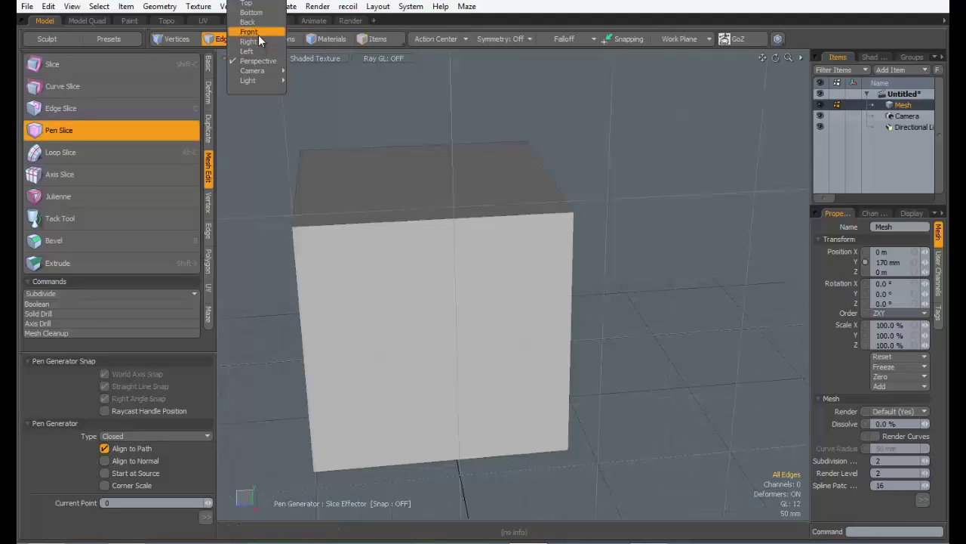
mouse_move(260, 70)
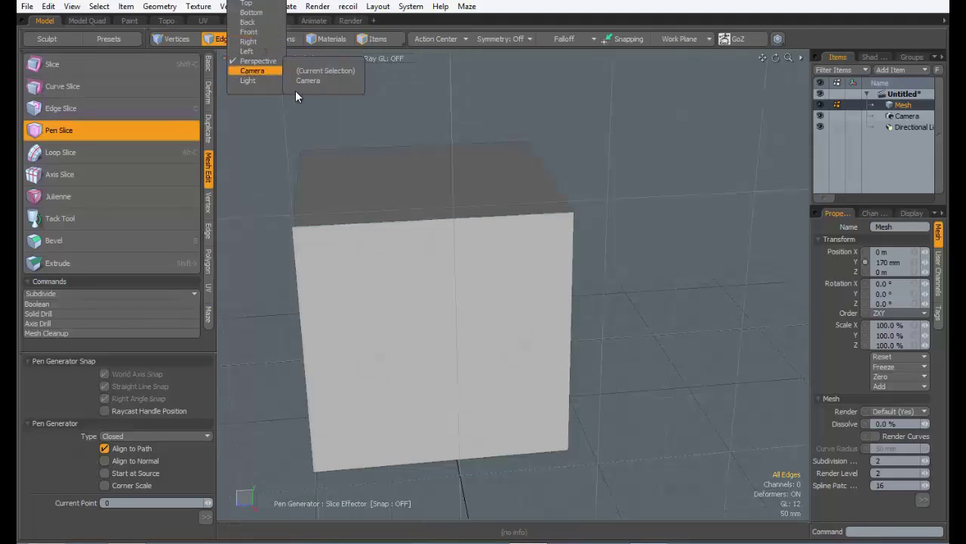
click(259, 35)
ctrl+alt+drag(460, 270, 375, 254)
alt+shift+drag(375, 254, 438, 220)
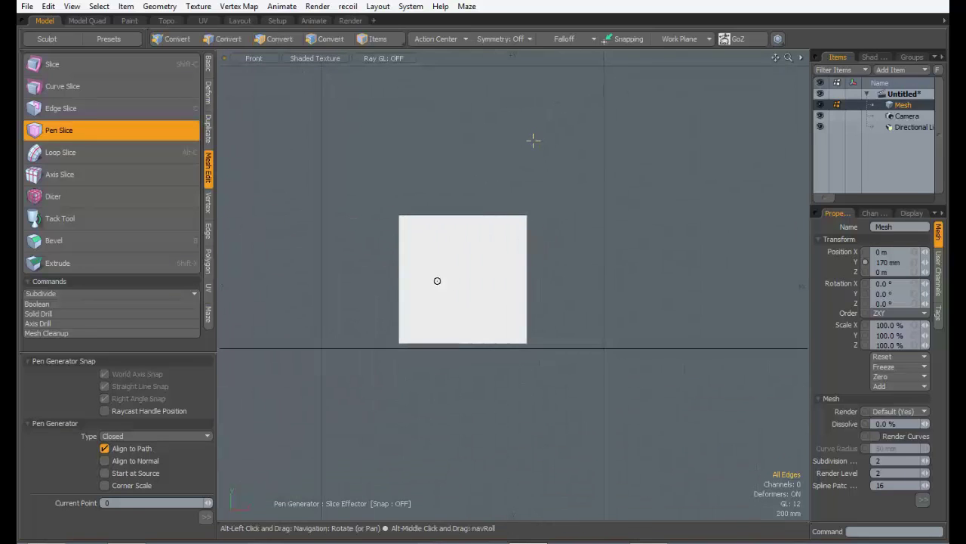
ctrl+alt+drag(437, 280, 454, 280)
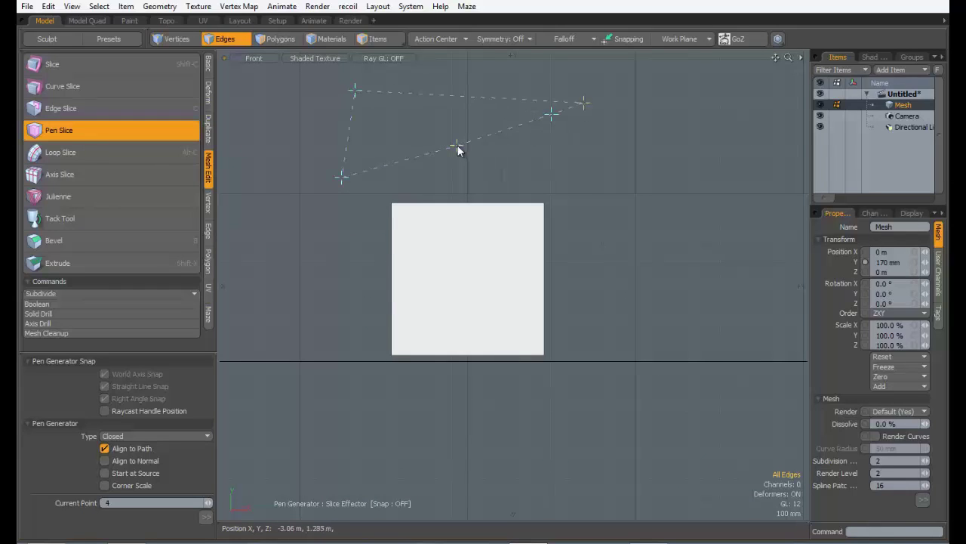
drag(498, 246, 504, 265)
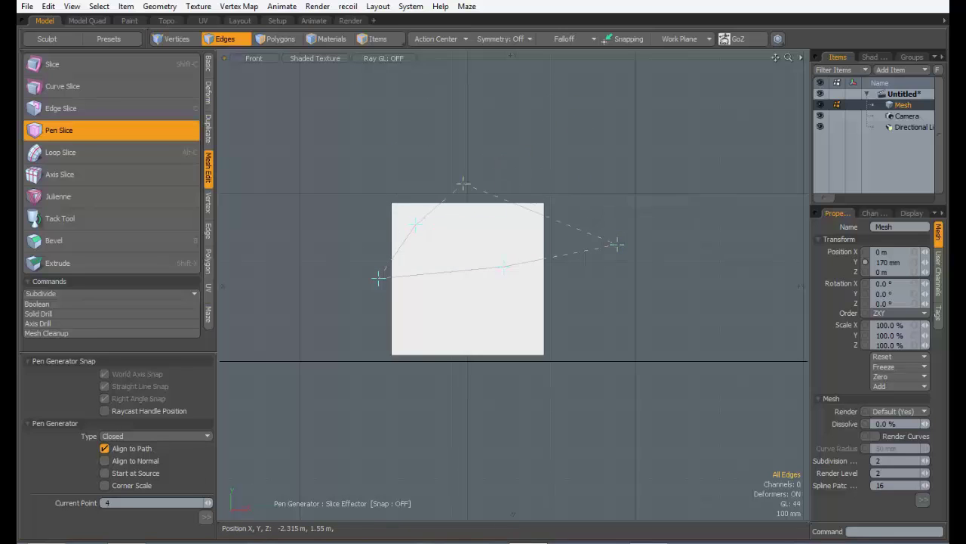
Pull the outlying Pen Slice points inside the cube's front face and extend the closed path to six points.
drag(618, 244, 490, 236)
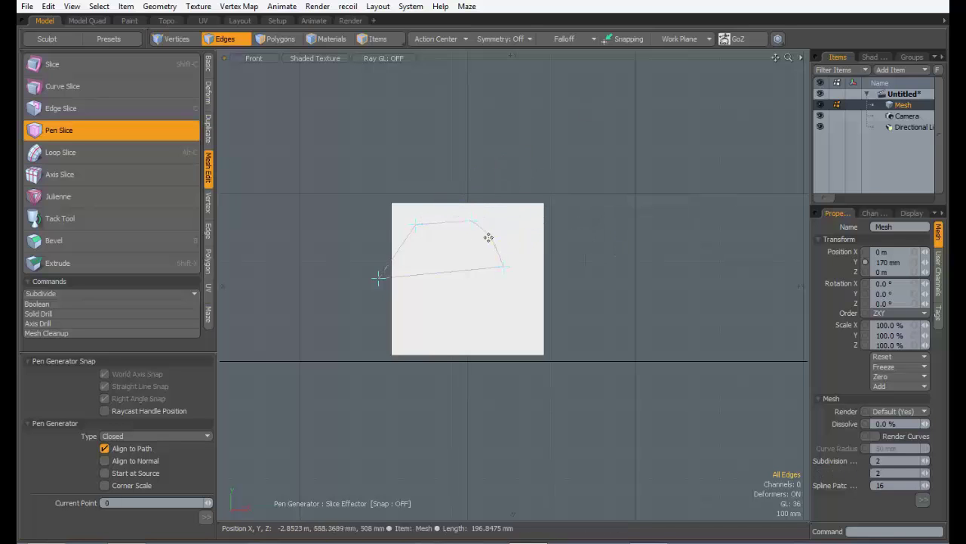
click(381, 279)
drag(383, 278, 419, 274)
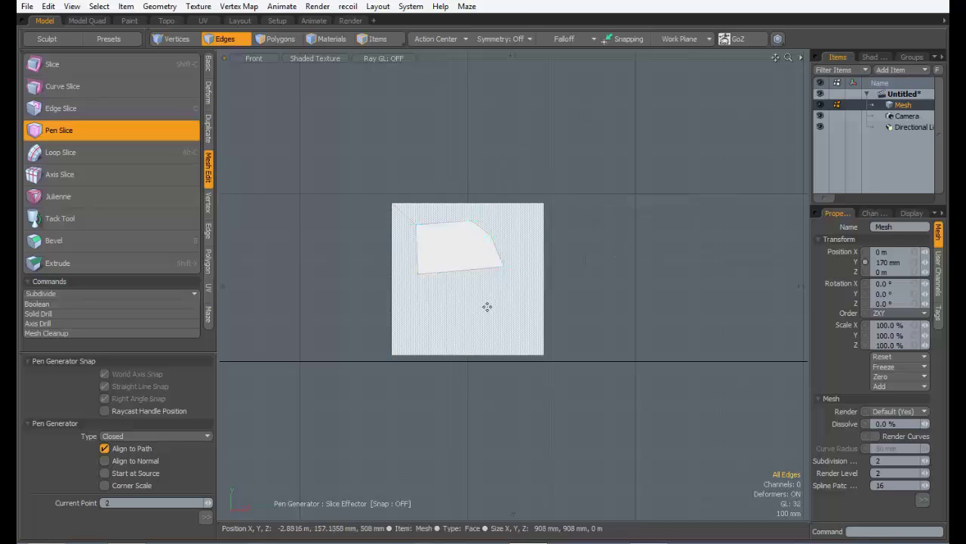
click(485, 297)
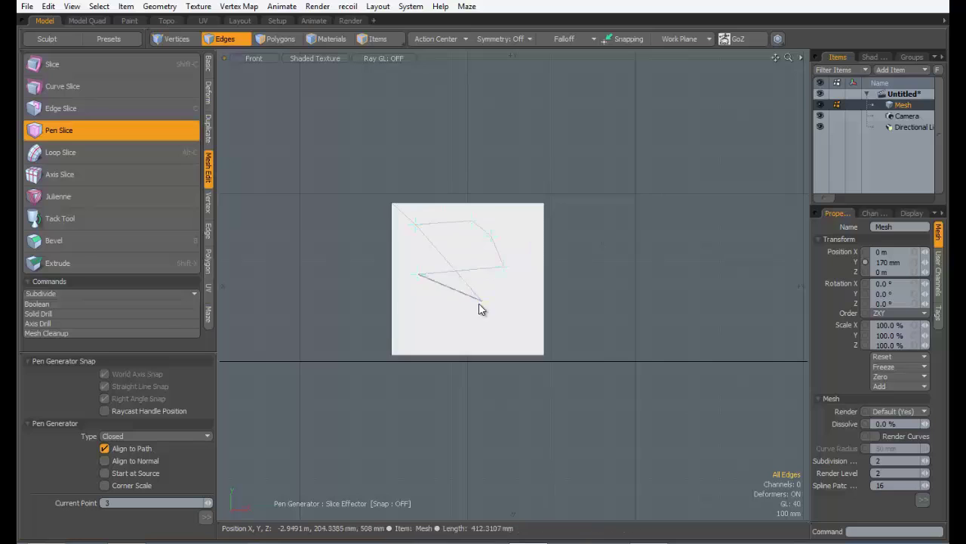
click(420, 272)
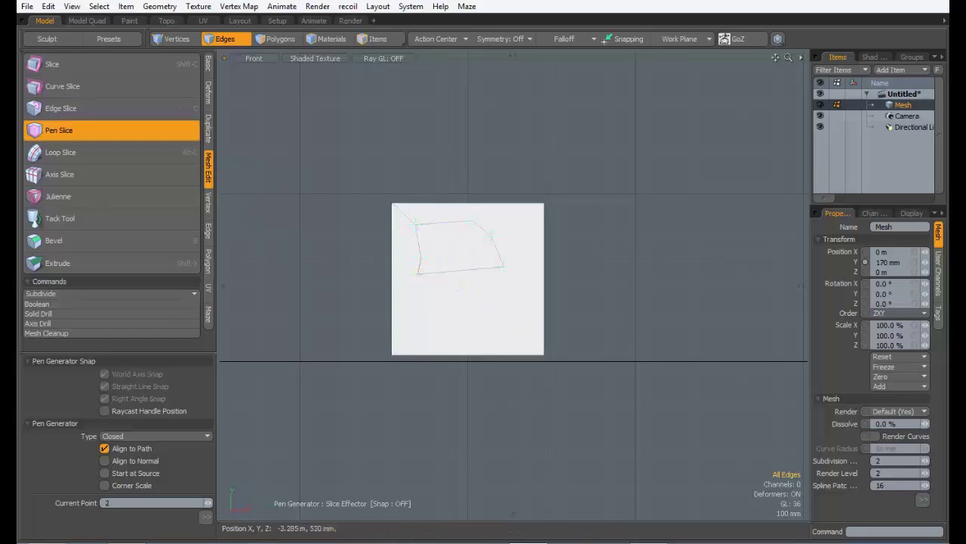
drag(423, 261, 421, 288)
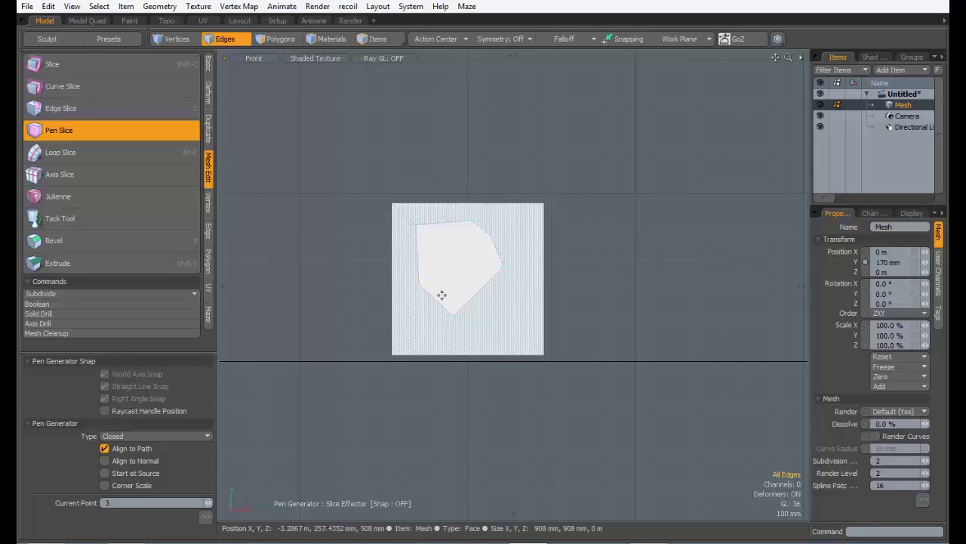
click(457, 311)
scroll(461, 306, up, 2)
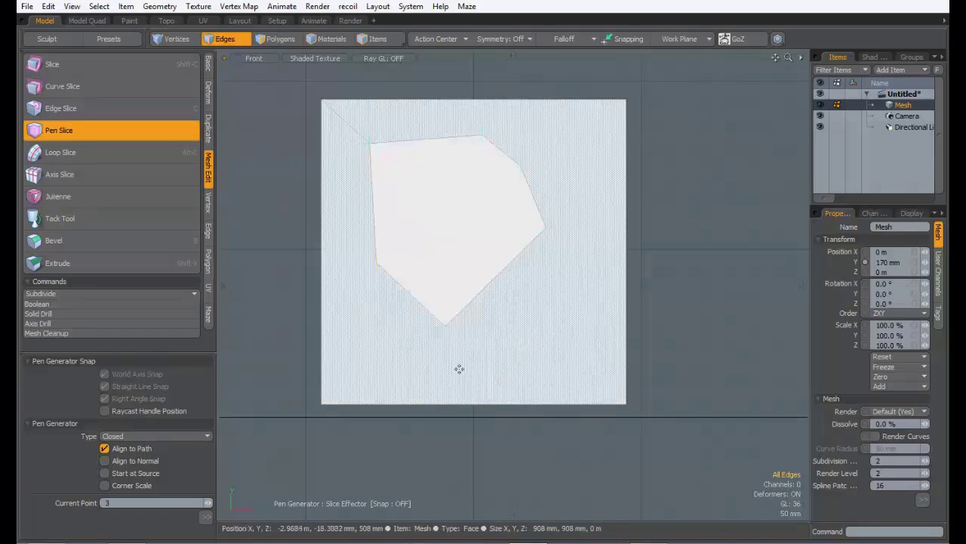
Switch the viewport to Perspective, inspect the sliced outline on the front face and finish Pen Slice.
click(256, 58)
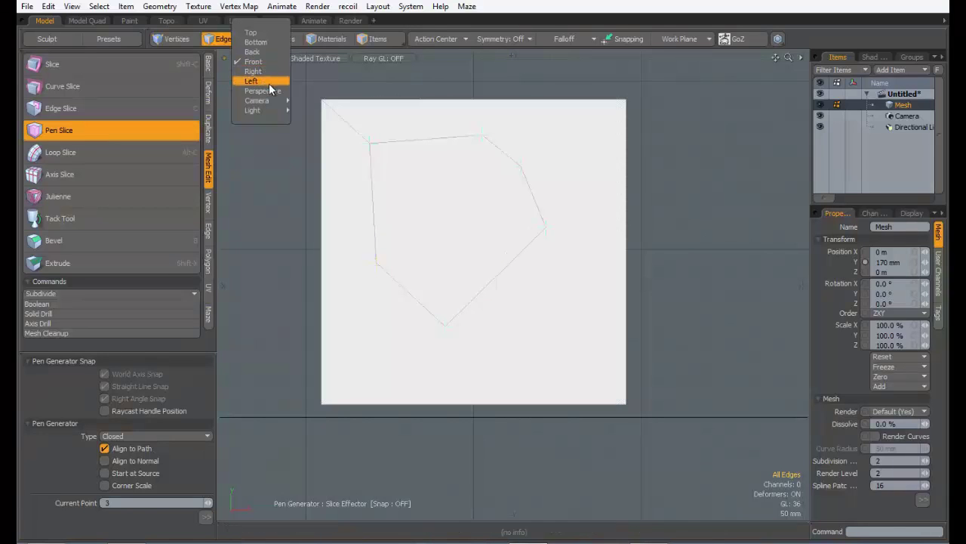
click(270, 91)
alt+drag(481, 239, 504, 237)
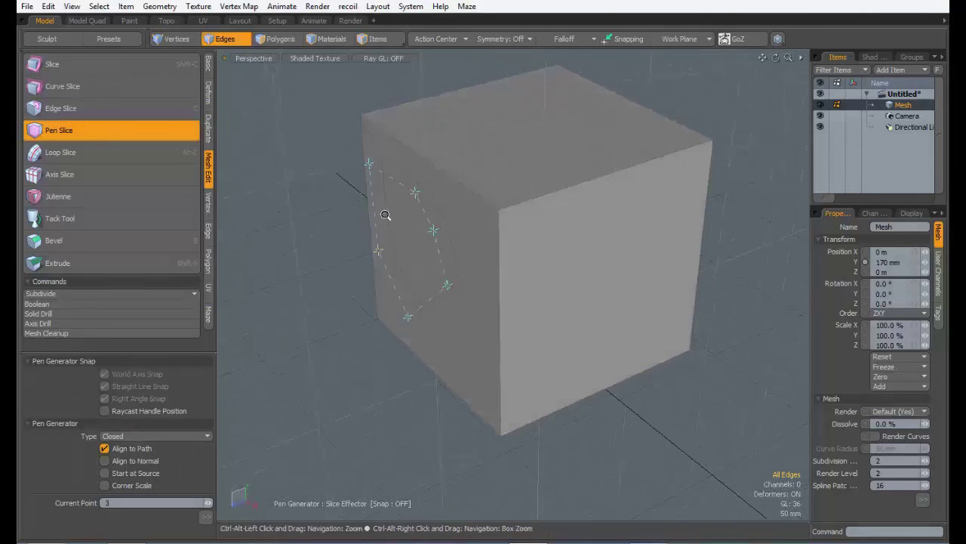
mouse_move(385, 214)
ctrl+alt+mouse_down()
mouse_move(599, 213)
mouse_move(571, 234)
mouse_move(561, 226)
ctrl+alt+mouse_up()
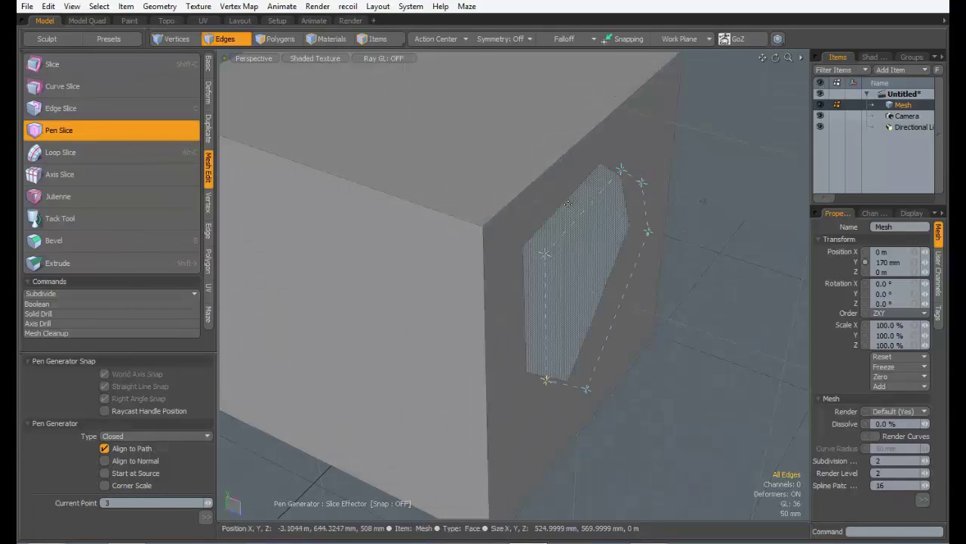
key(space)
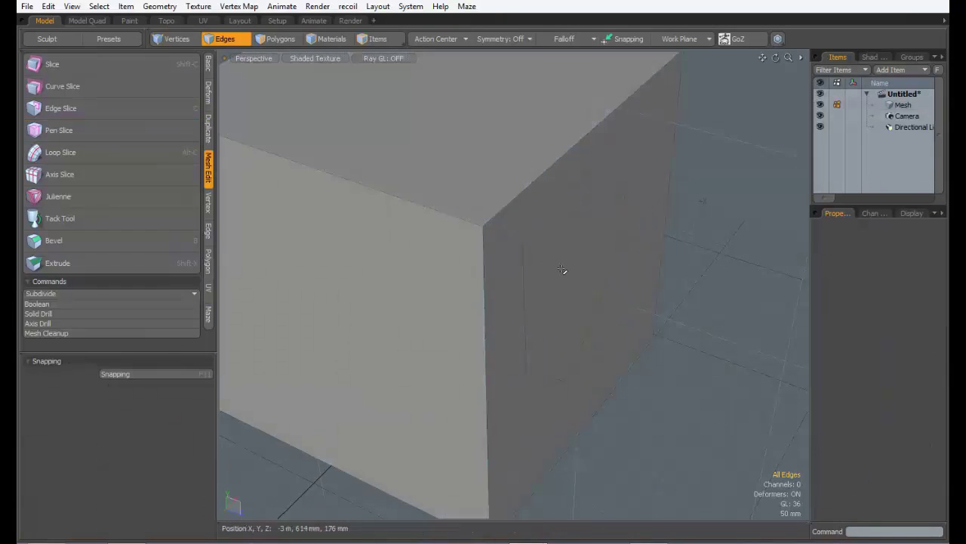
Select the sliced polygon on the front face and bevel it outward in successive shifts, forming a protruding block.
alt+drag(563, 269, 587, 354)
click(279, 38)
click(468, 212)
key(b)
click(538, 291)
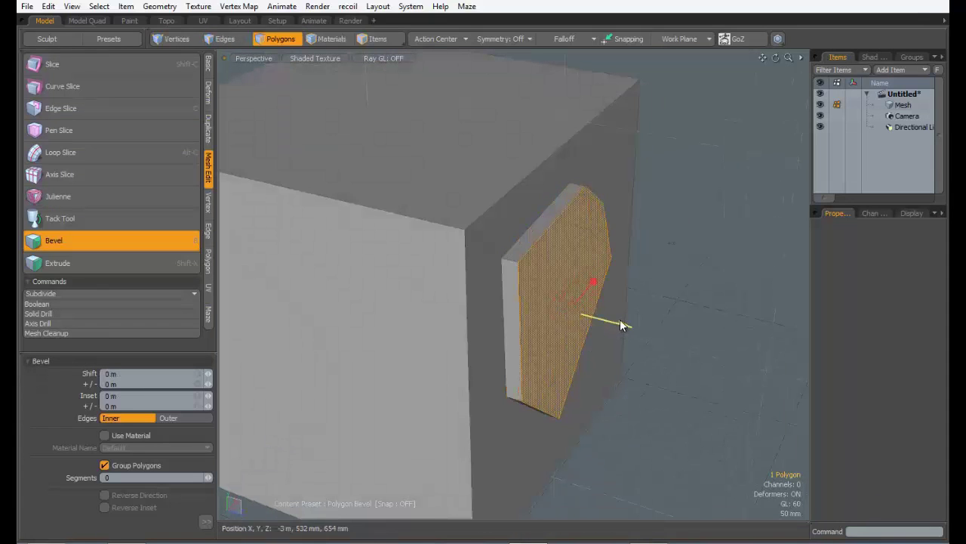
drag(620, 325, 621, 371)
drag(693, 350, 714, 358)
shift+click(713, 362)
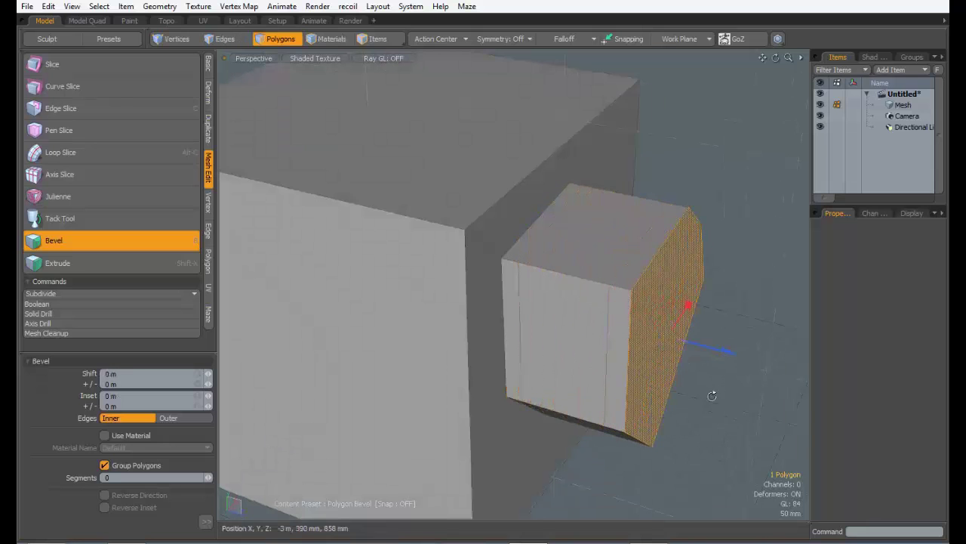
alt+drag(712, 392, 628, 375)
key(space)
Undo the bevels and the pen slice on the front face, and return to edge selection.
alt+drag(639, 329, 576, 299)
key(ctrl+z)
key(ctrl+z)
key(ctrl+z)
key(ctrl+z)
key(ctrl+z)
key(ctrl+z)
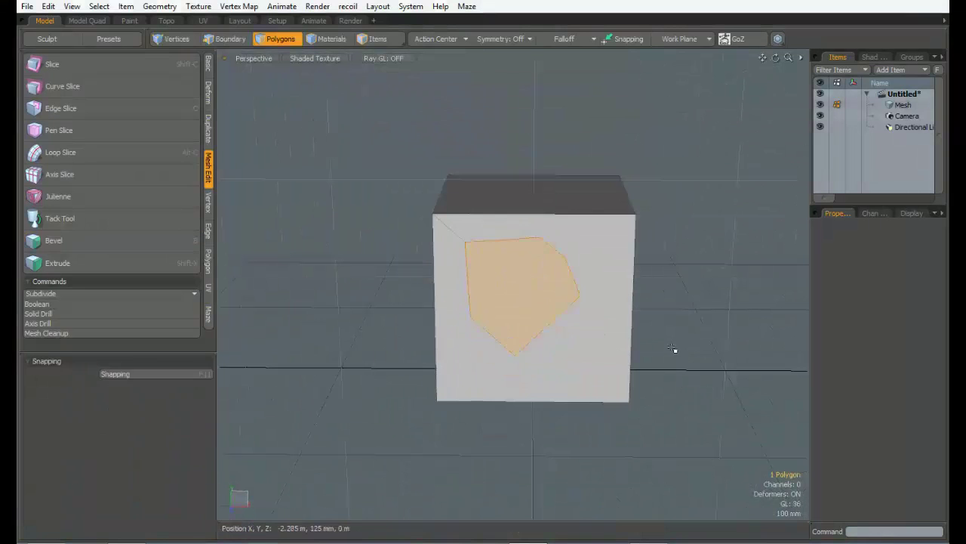
key(2)
key(c)
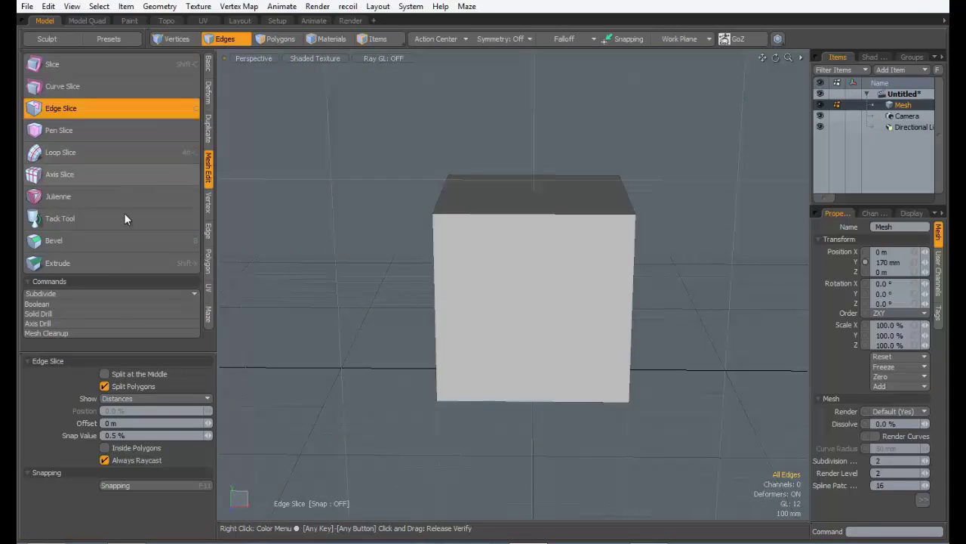
Pen-slice the front face in Perspective with a closed three-point path extending beyond its upper right corner.
click(70, 132)
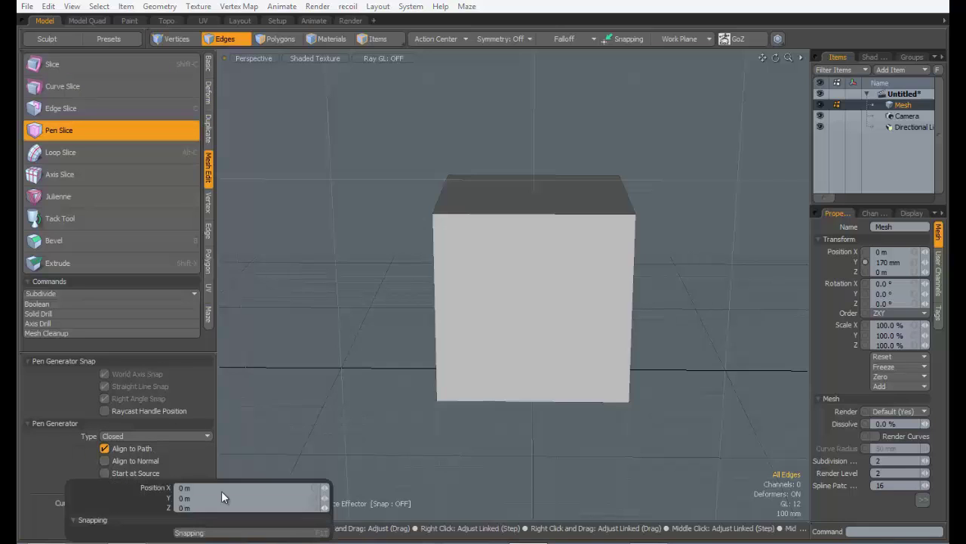
alt+drag(491, 310, 402, 143)
alt+drag(548, 239, 404, 145)
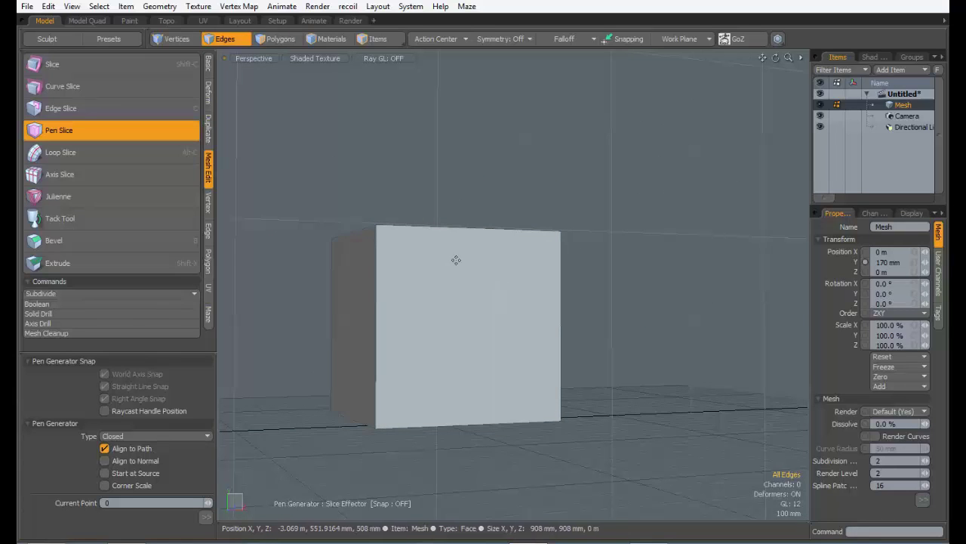
alt+drag(617, 289, 336, 214)
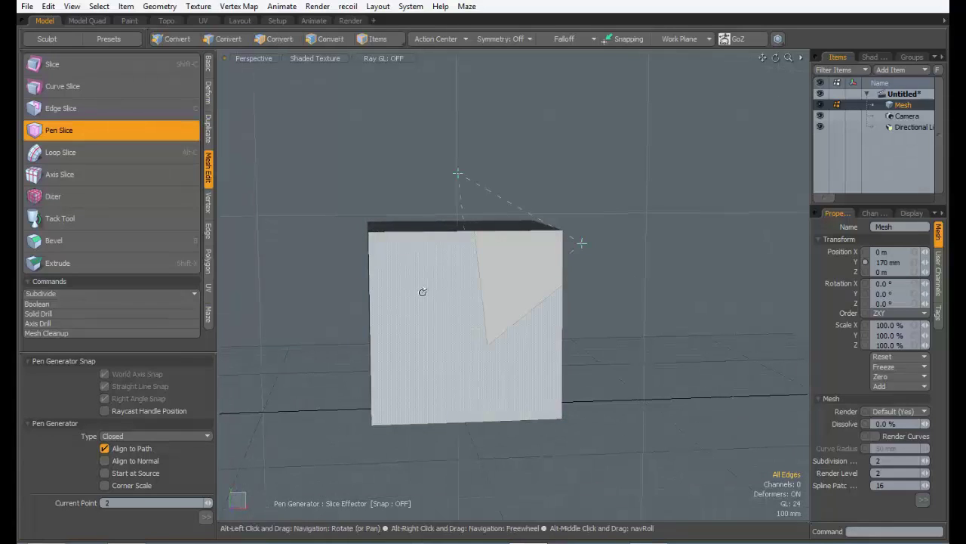
alt+drag(423, 289, 395, 264)
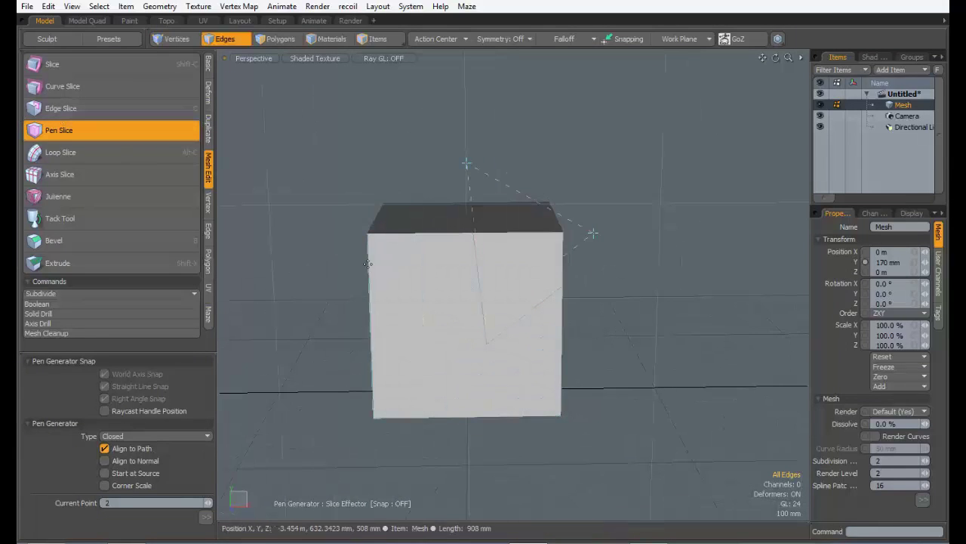
alt+drag(561, 295, 619, 319)
Undo the triangular pen slice and activate Loop Slice on the plain cube.
key(c)
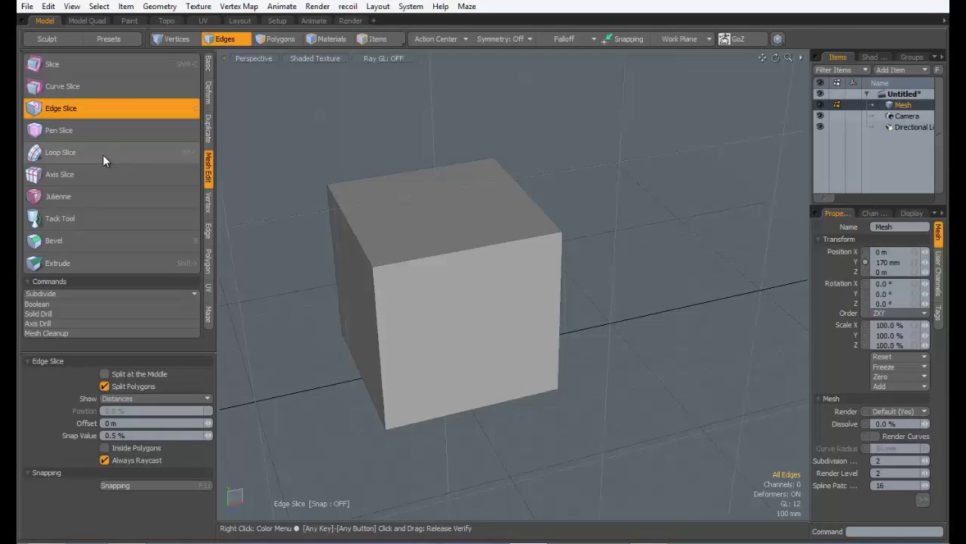
click(106, 154)
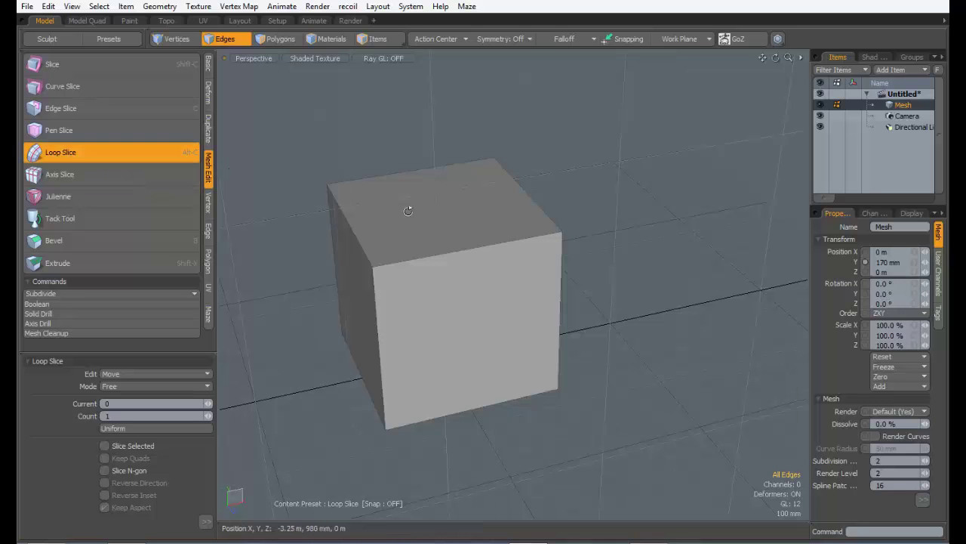
alt+drag(408, 209, 420, 266)
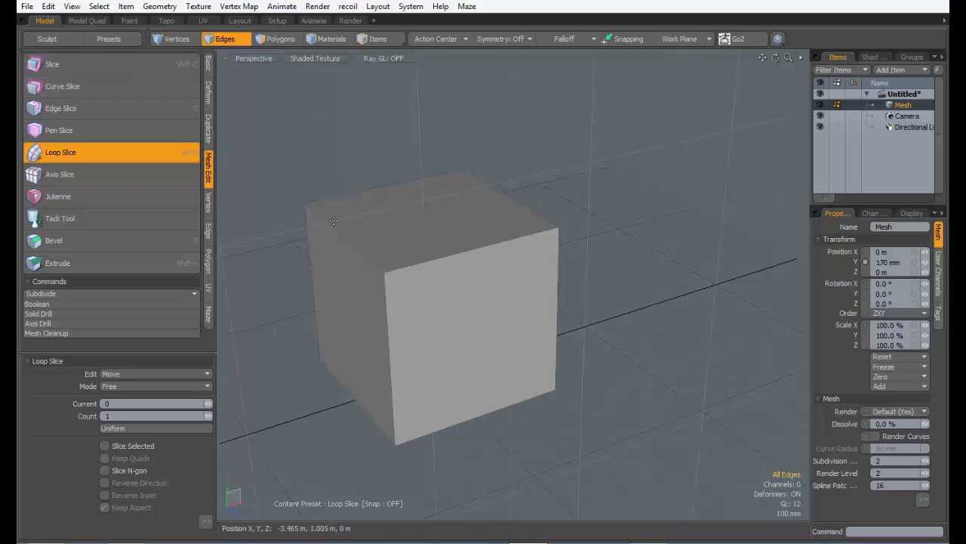
Compare the cube with and without subdivision smoothing, ending on the unsmoothed cube.
key(Tab)
key(Tab)
key(Tab)
key(Tab)
key(Tab)
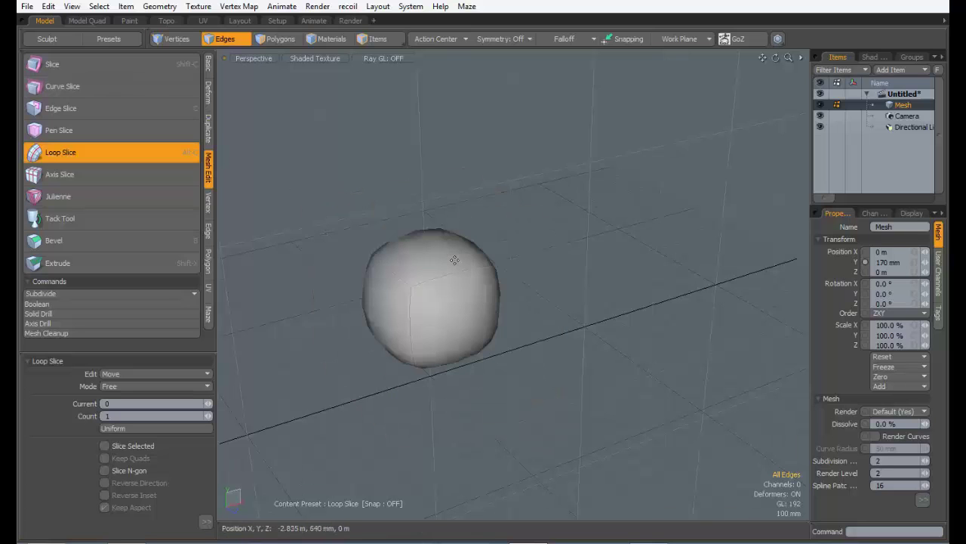
key(Tab)
key(Tab)
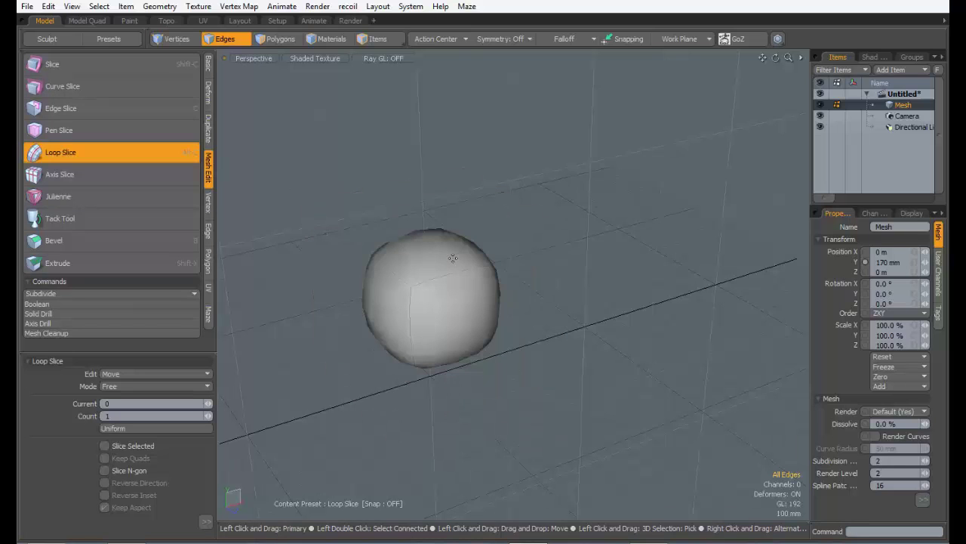
alt+drag(453, 258, 488, 270)
key(alt+Tab)
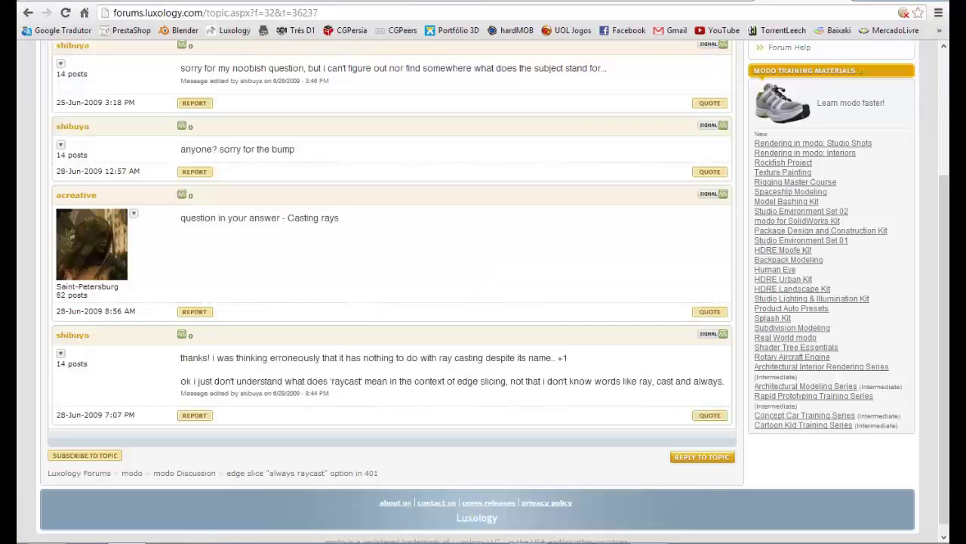
key(alt+Tab)
key(Tab)
key(Tab)
key(Tab)
key(Tab)
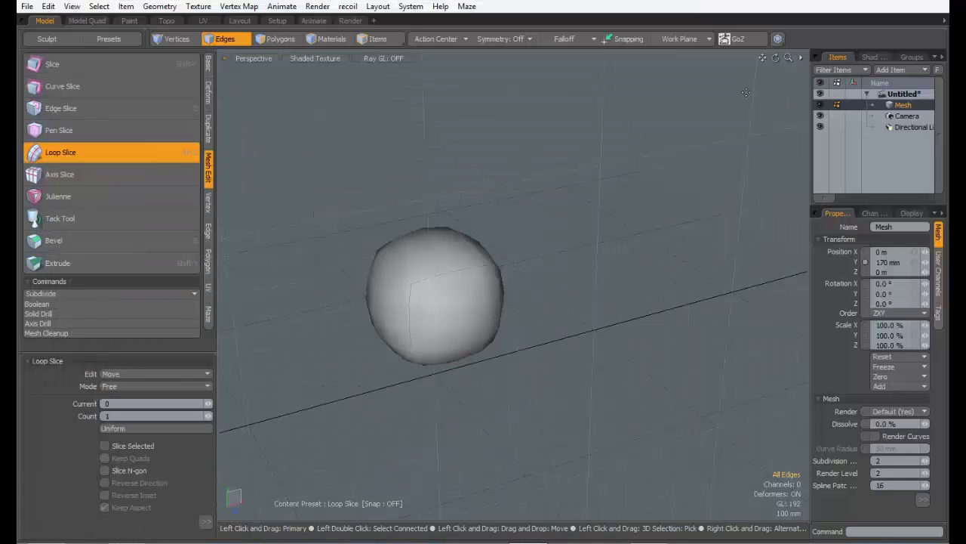
key(Tab)
key(Tab)
key(Tab)
key(Tab)
key(Tab)
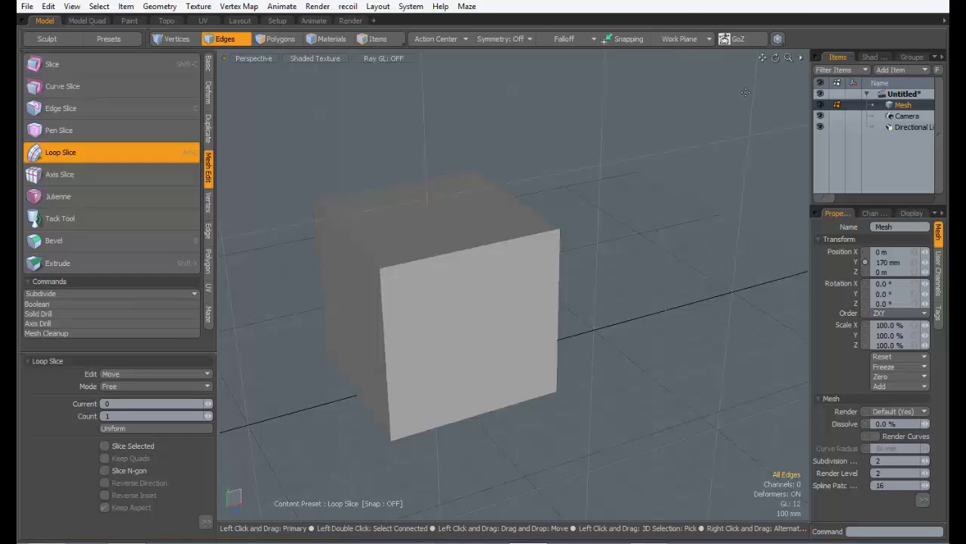
key(Tab)
key(Tab)
key(Tab)
key(Tab)
key(Tab)
key(Tab)
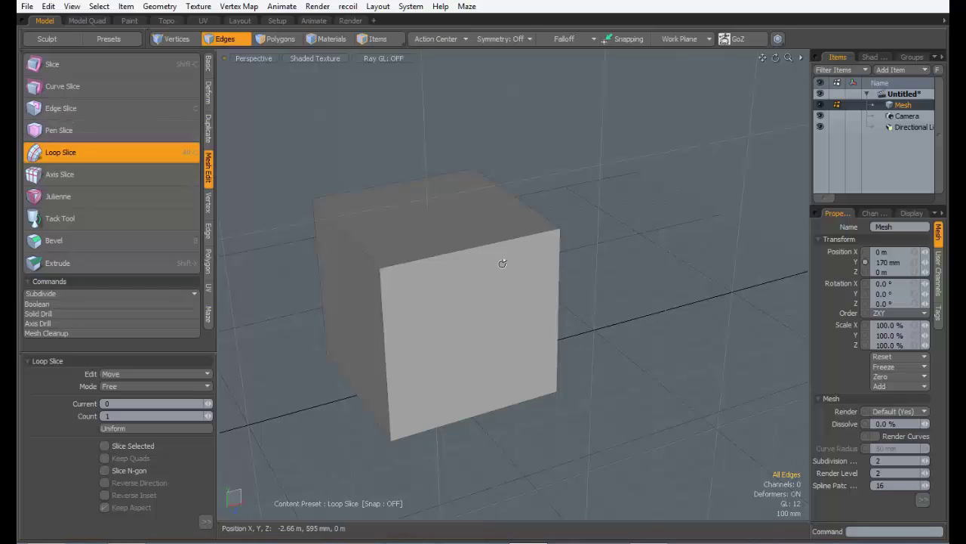
Leave Loop Slice, switch to polygon selection and select the cube's top and front faces.
alt+drag(501, 264, 415, 246)
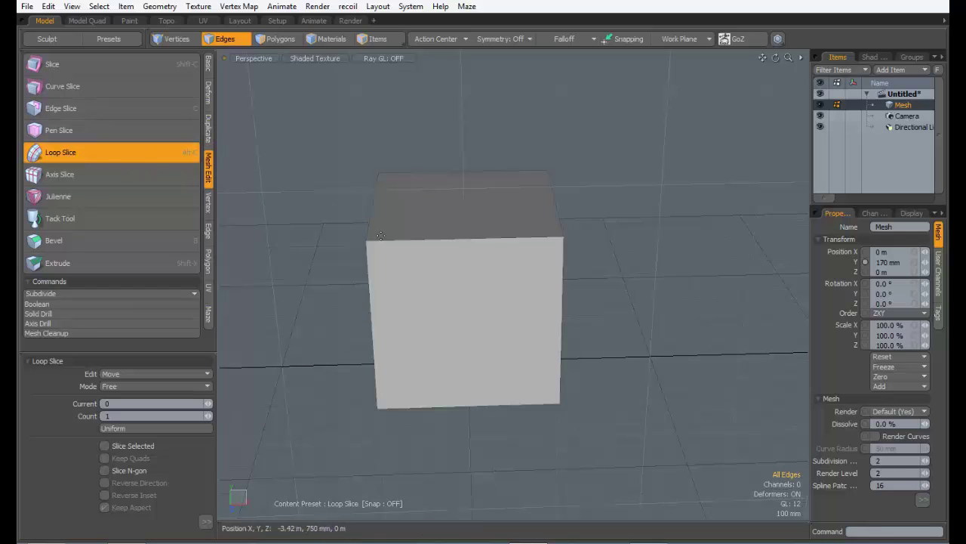
key(q)
click(266, 35)
alt+drag(388, 259, 441, 274)
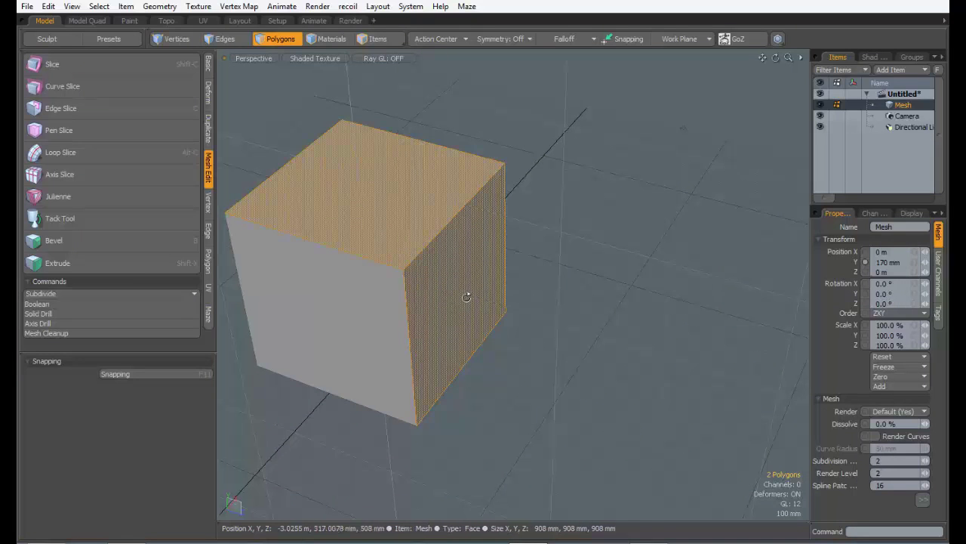
alt+drag(467, 296, 512, 299)
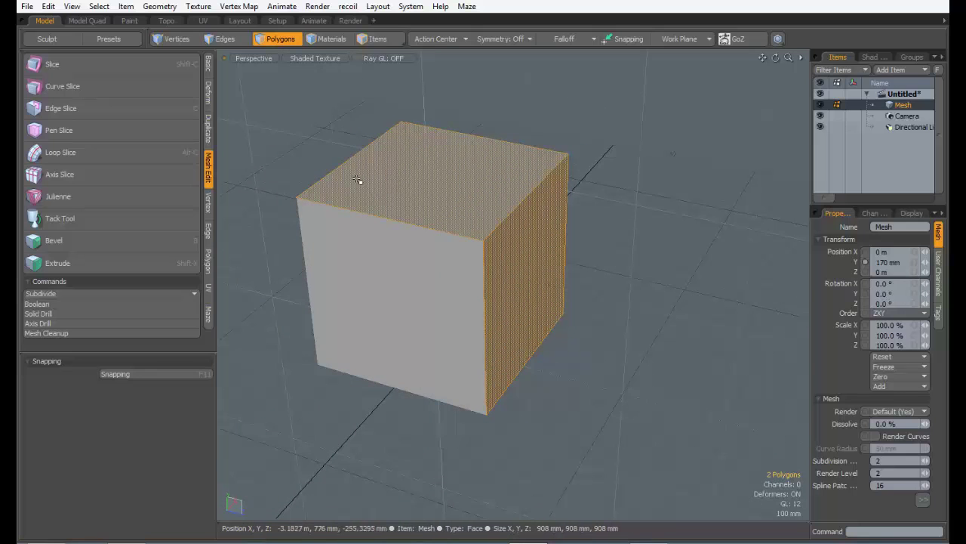
alt+drag(496, 267, 446, 251)
Activate Loop Slice and cut the cube with a single free slice at about 46 % across the selected top and front faces.
key(alt+c)
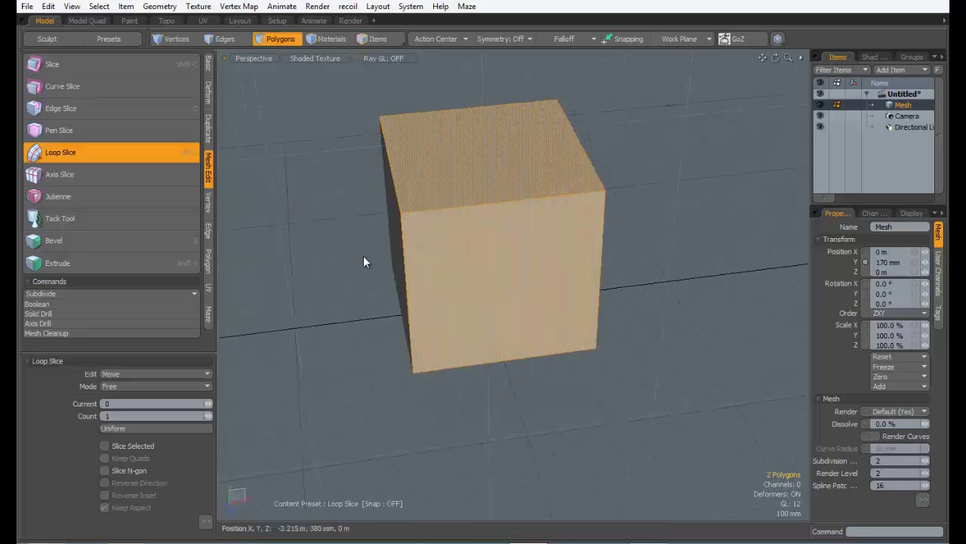
click(49, 156)
click(50, 155)
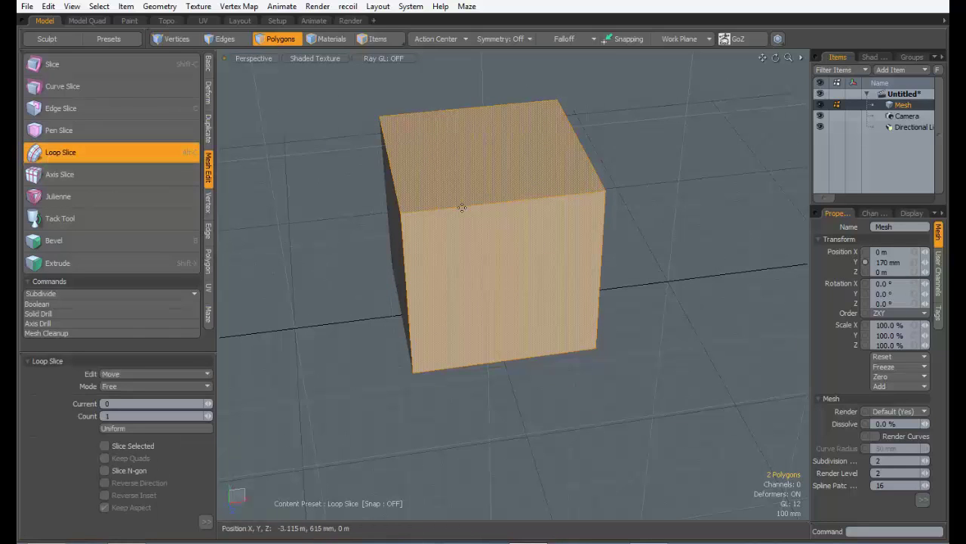
alt+drag(463, 222, 474, 193)
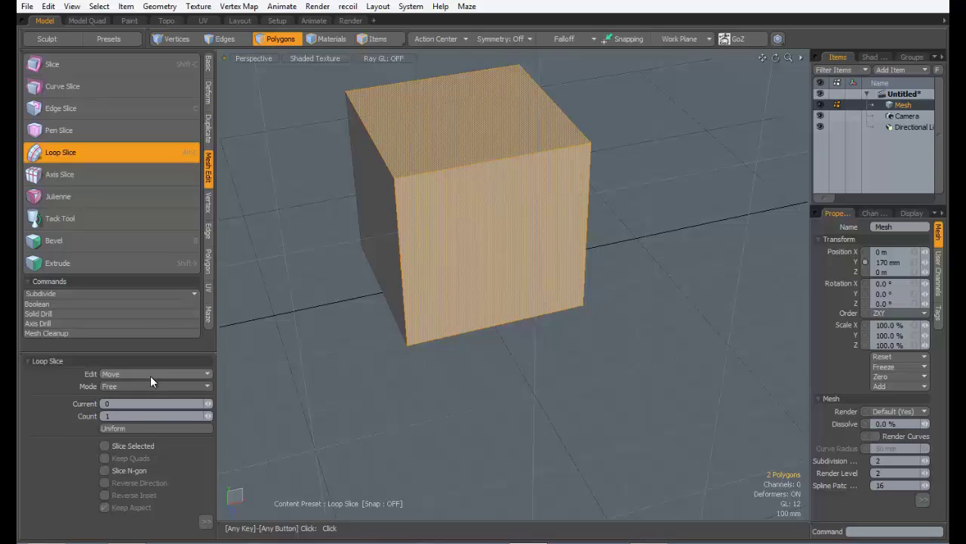
click(155, 376)
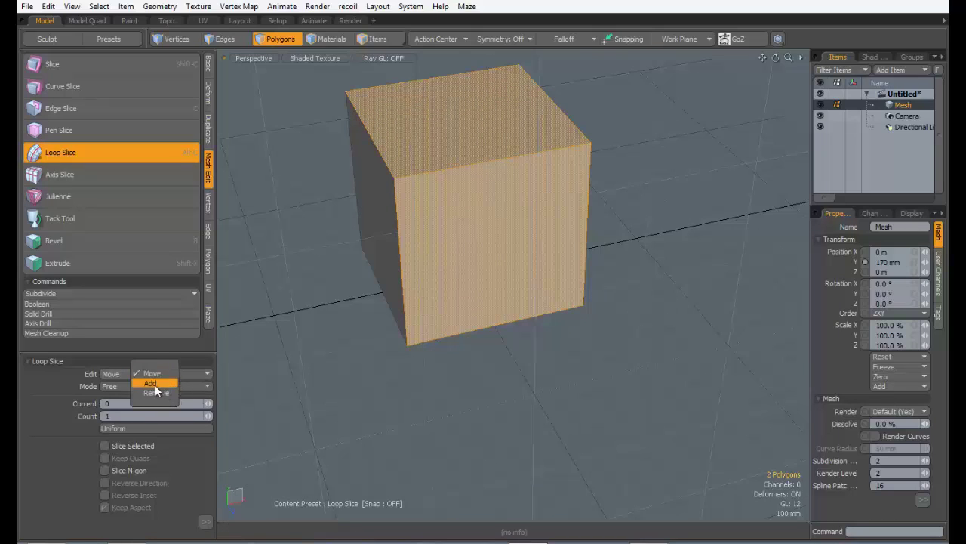
click(113, 386)
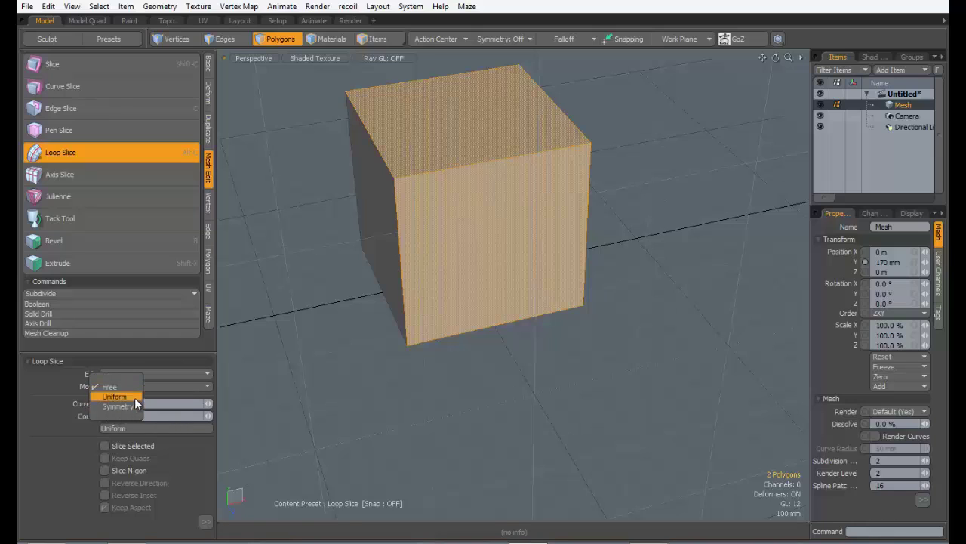
click(451, 167)
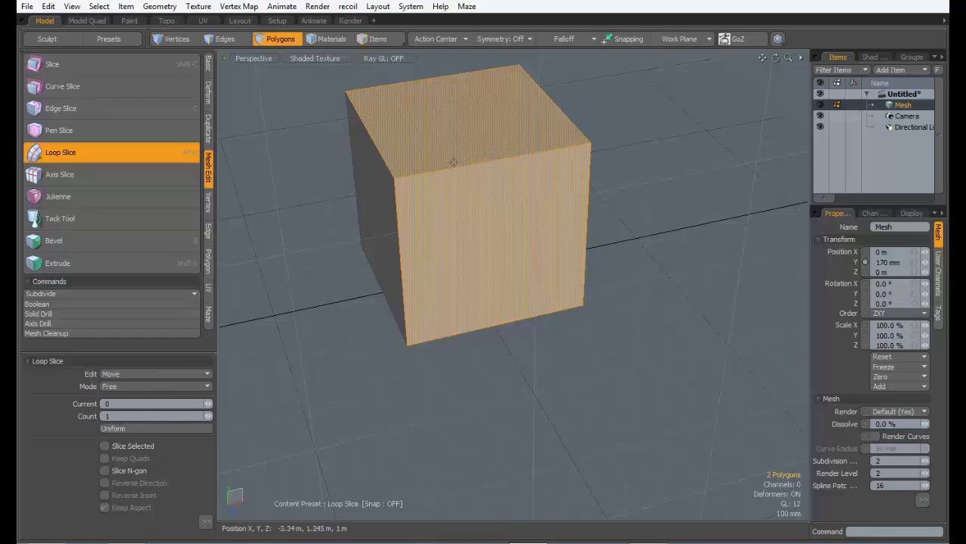
click(472, 170)
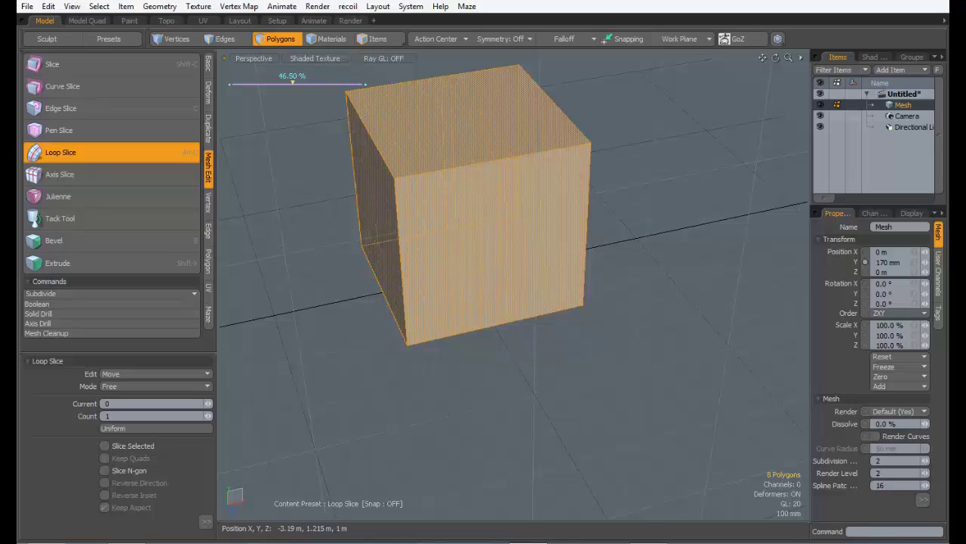
alt+drag(559, 209, 515, 206)
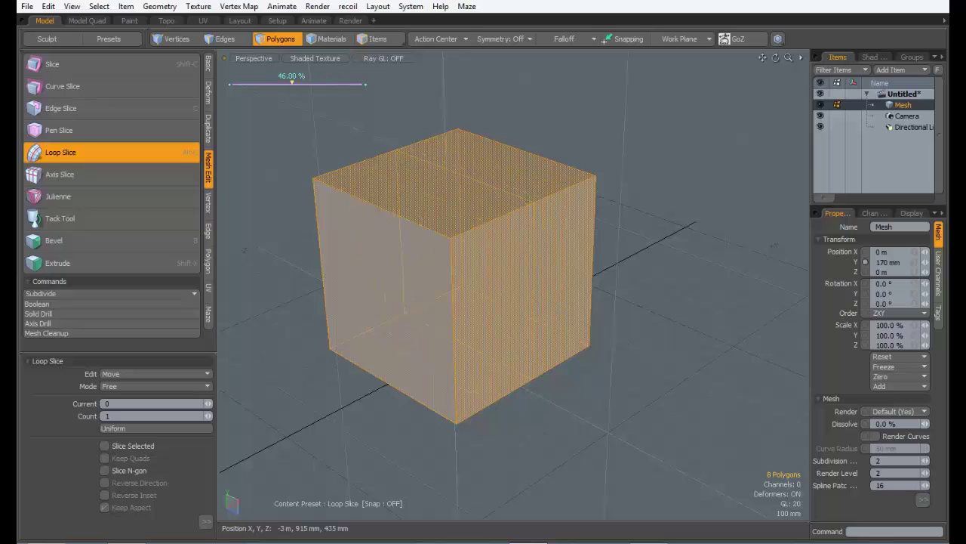
Switch the viewport shading to Reflection and shift the loop slice to about 53.5 %.
click(311, 58)
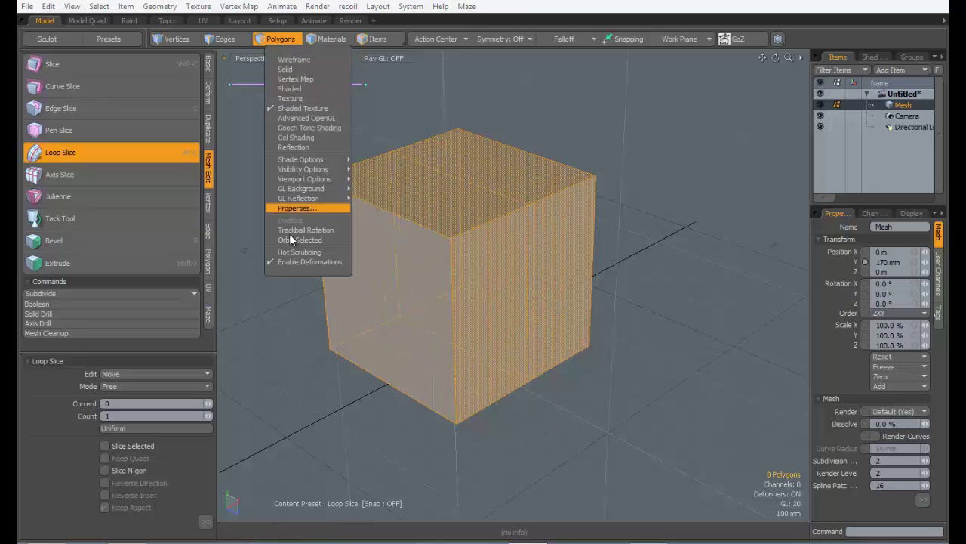
click(300, 147)
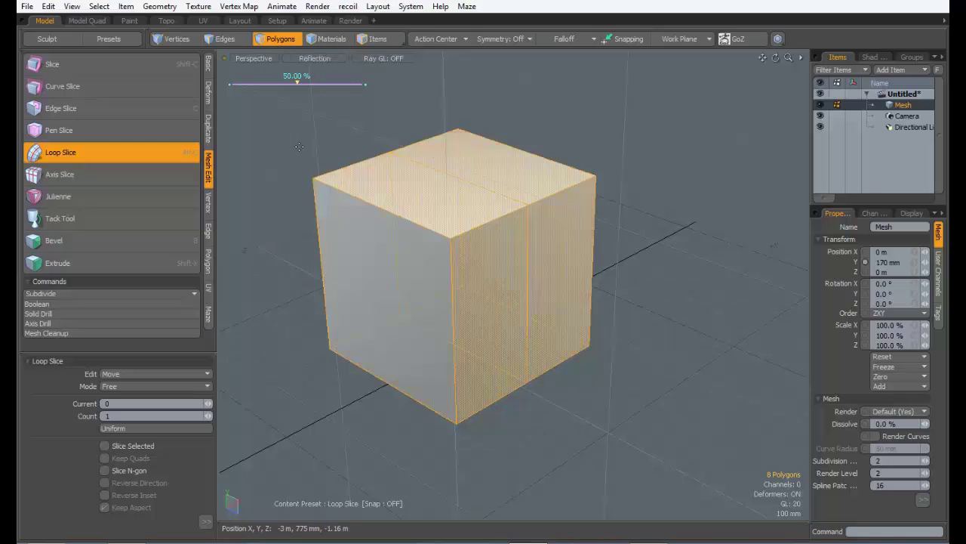
mouse_move(537, 233)
alt+mouse_down()
mouse_move(475, 252)
mouse_move(500, 309)
mouse_move(524, 219)
mouse_move(528, 236)
mouse_move(519, 258)
mouse_move(520, 242)
mouse_move(499, 216)
mouse_move(559, 216)
mouse_move(479, 217)
mouse_move(577, 217)
mouse_move(534, 217)
alt+mouse_up()
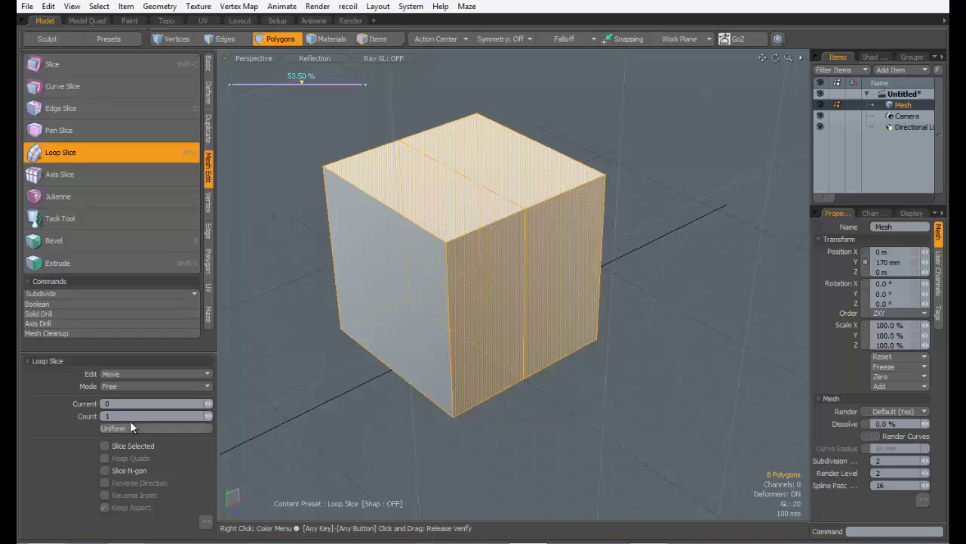
Vary the Loop Slice count up and down, ending at 5 slices.
click(208, 416)
click(209, 415)
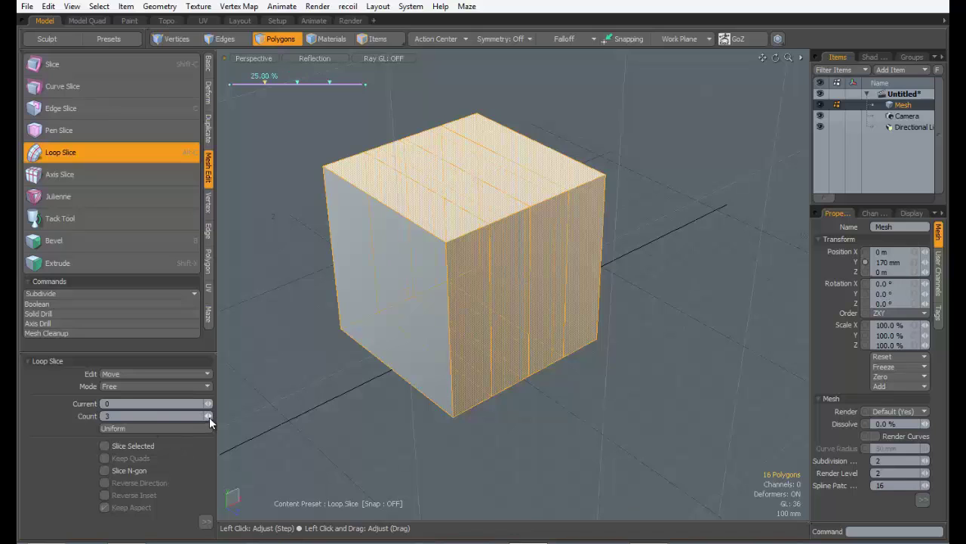
click(209, 416)
click(209, 416)
click(206, 418)
click(206, 418)
click(206, 417)
click(206, 418)
click(211, 417)
click(211, 417)
click(211, 417)
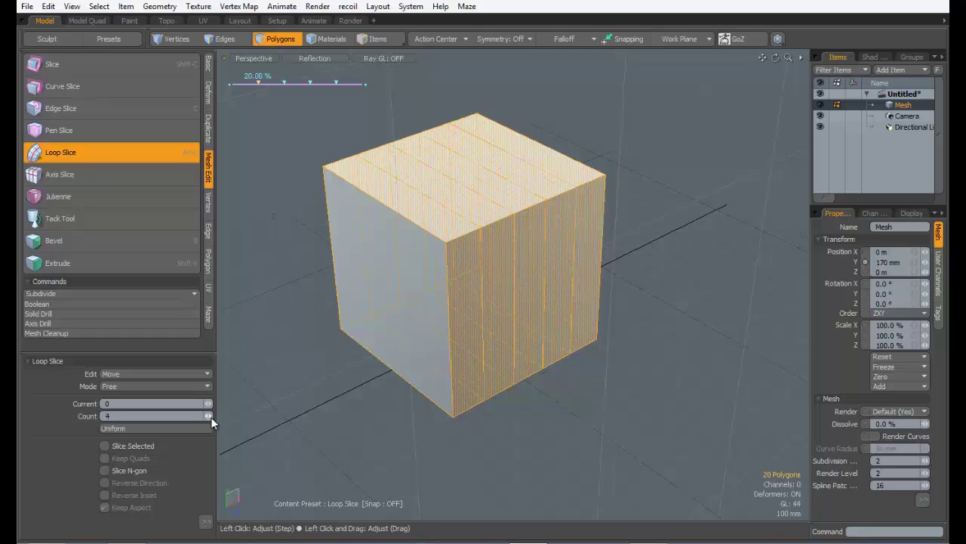
click(210, 417)
Shift the first four loop slices individually to about 20 %, 30 %, 48 % and 60 %.
mouse_move(517, 209)
mouse_down()
mouse_move(530, 209)
mouse_move(482, 223)
mouse_up()
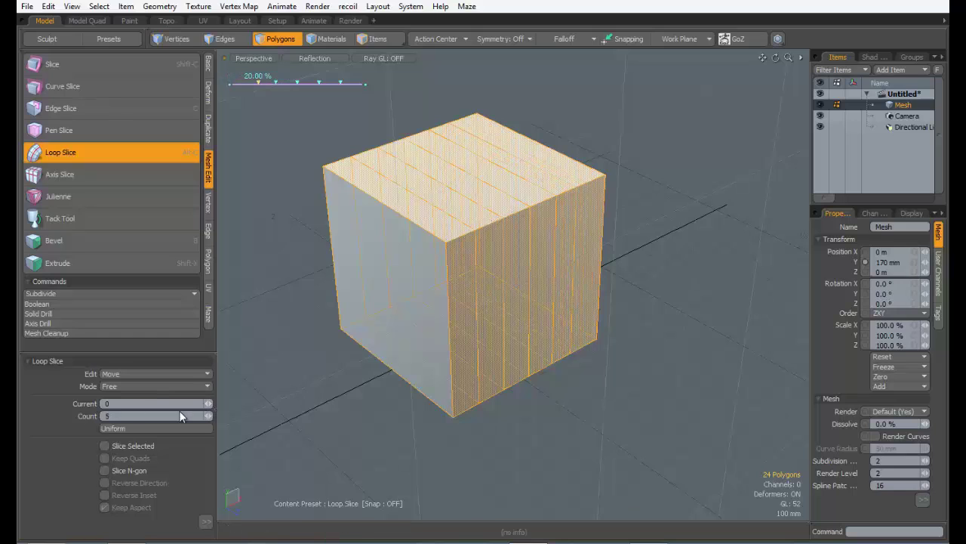
drag(533, 197, 538, 196)
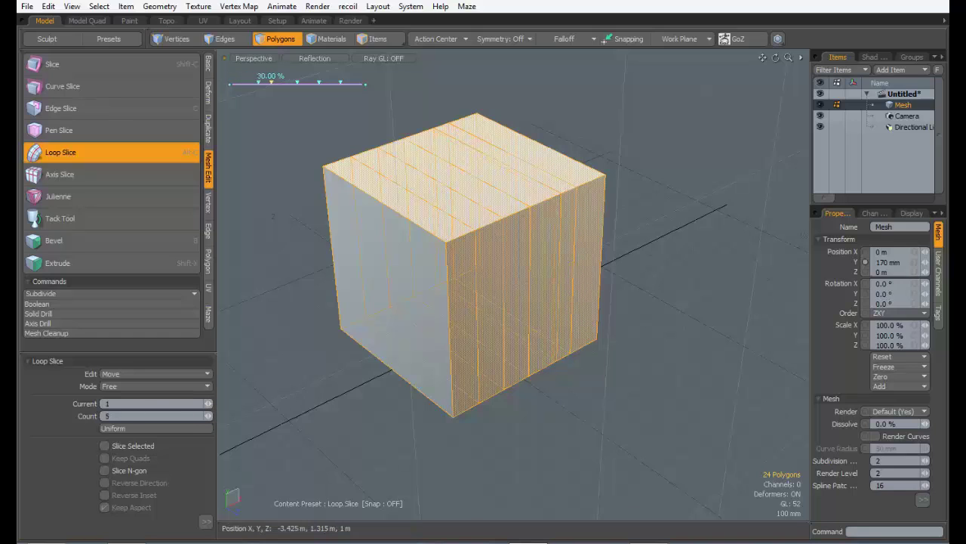
click(209, 404)
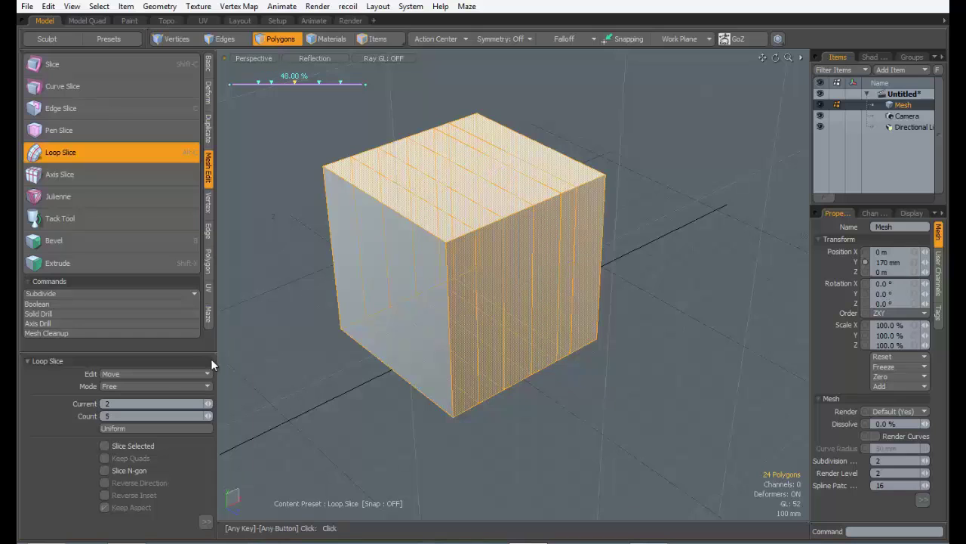
click(210, 404)
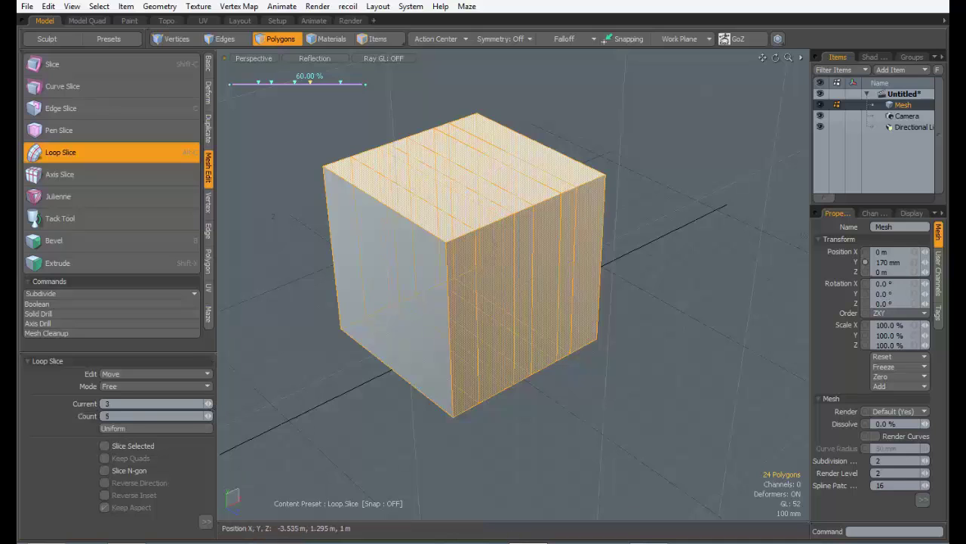
Make the fifth loop slice current and slide it to about 72 %.
drag(273, 391, 279, 391)
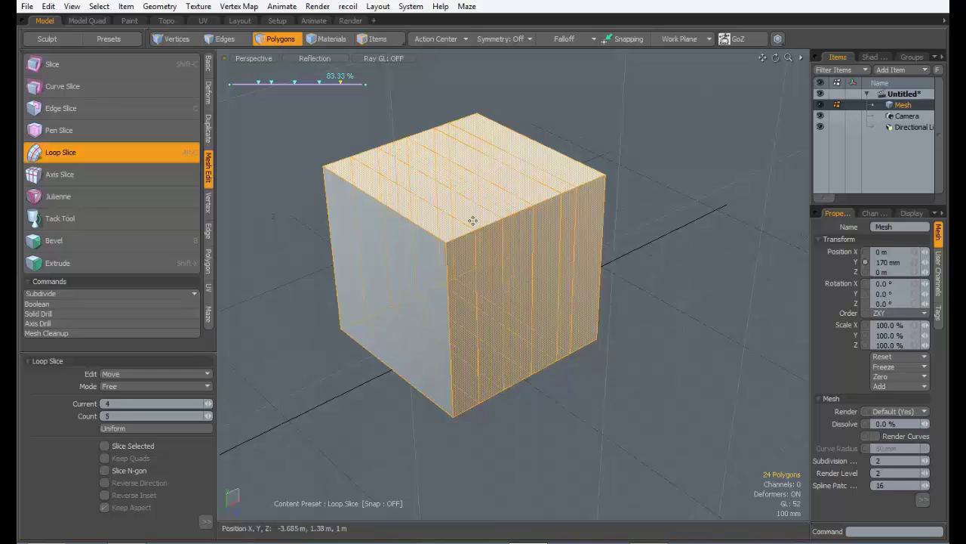
mouse_move(474, 219)
mouse_down()
mouse_move(465, 220)
mouse_move(474, 216)
mouse_up()
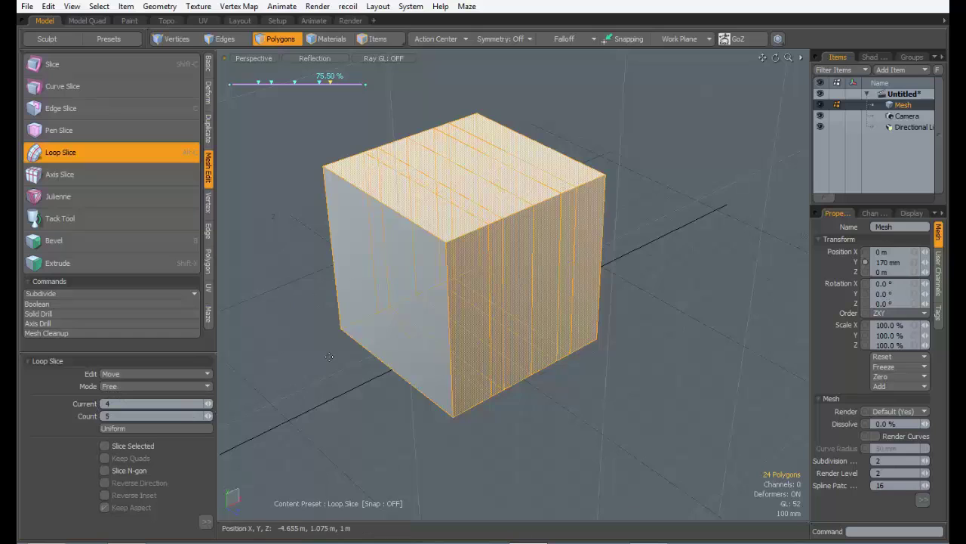
drag(574, 184, 579, 182)
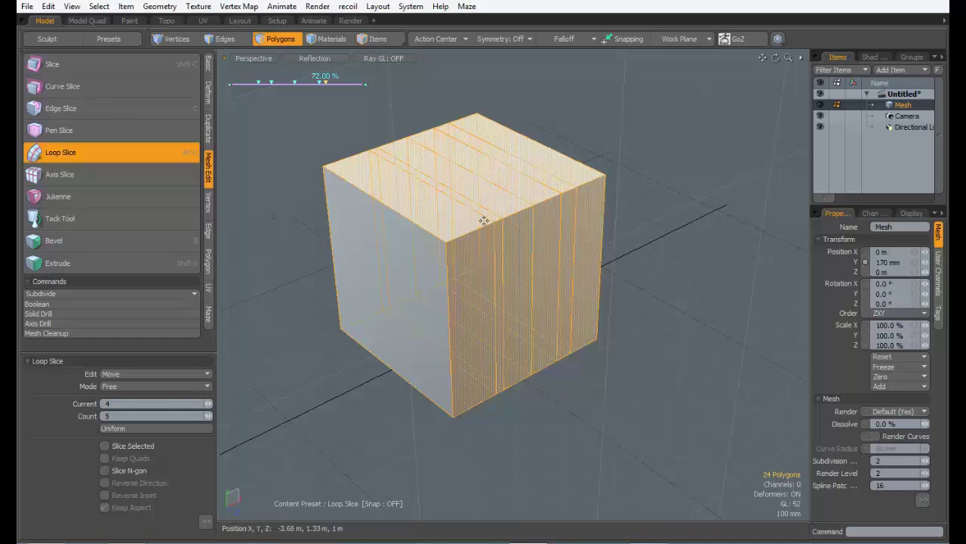
drag(502, 213, 504, 213)
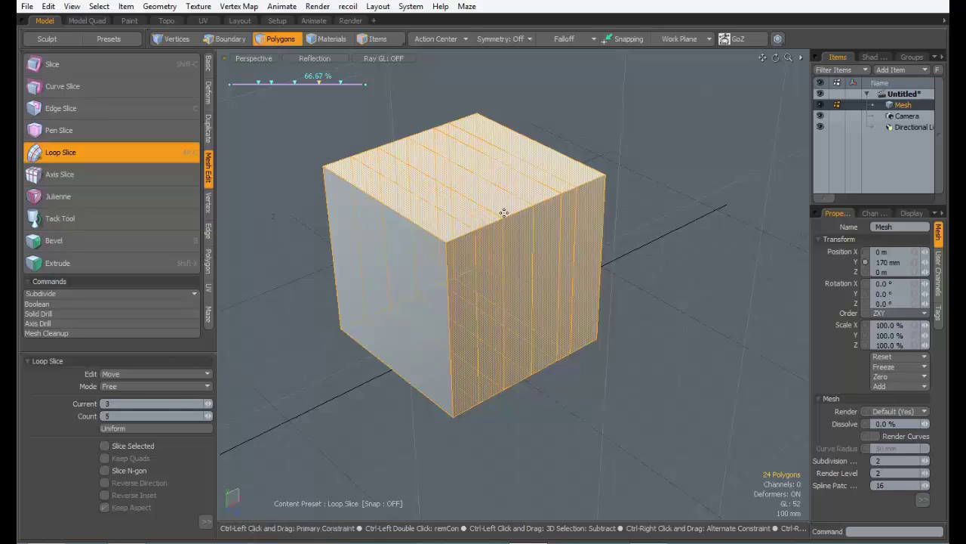
Undo the moves of the third, fourth and fifth loop slices.
key(ctrl+z)
key(ctrl+z)
key(ctrl+z)
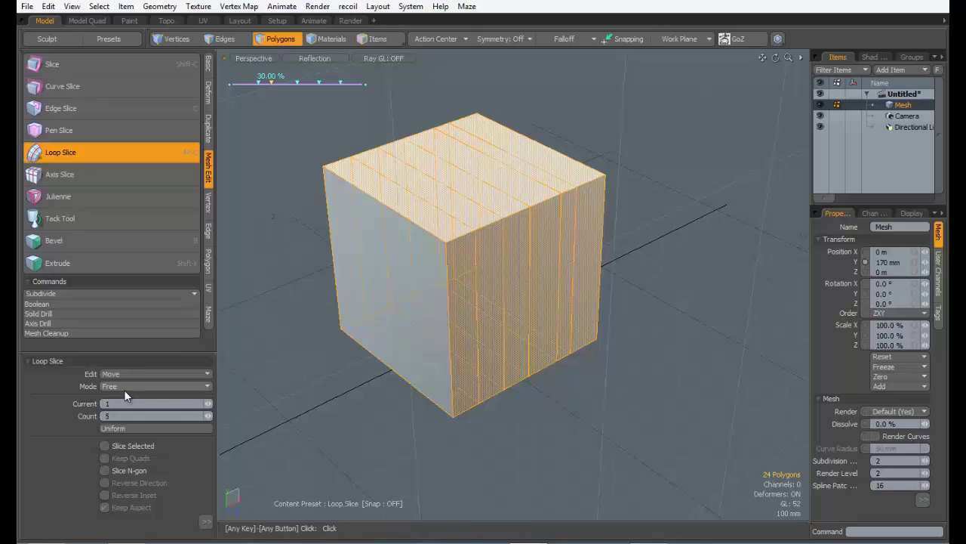
Reduce the Loop Slice count to 1, raise it to 2 and set the mode to Uniform.
click(124, 390)
click(198, 410)
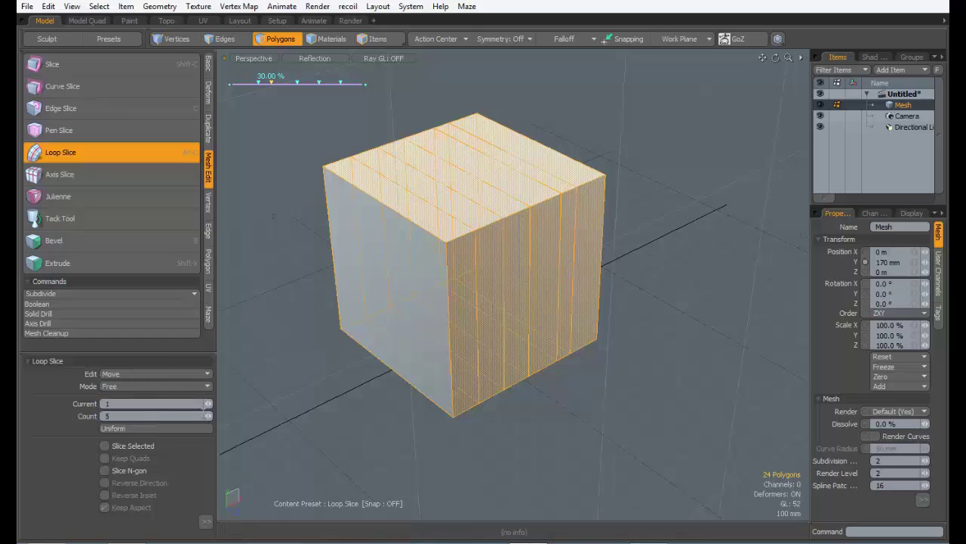
click(205, 417)
click(205, 417)
click(205, 416)
click(205, 416)
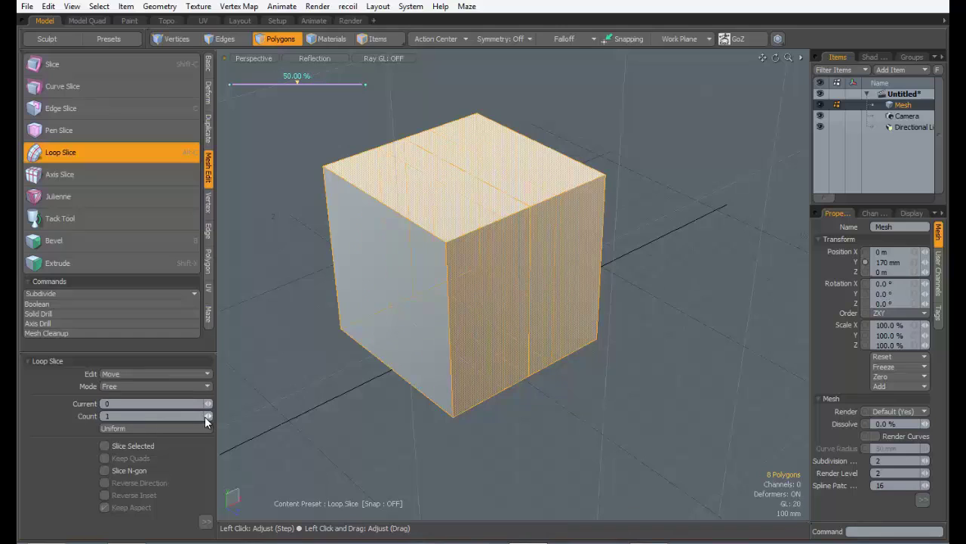
click(211, 416)
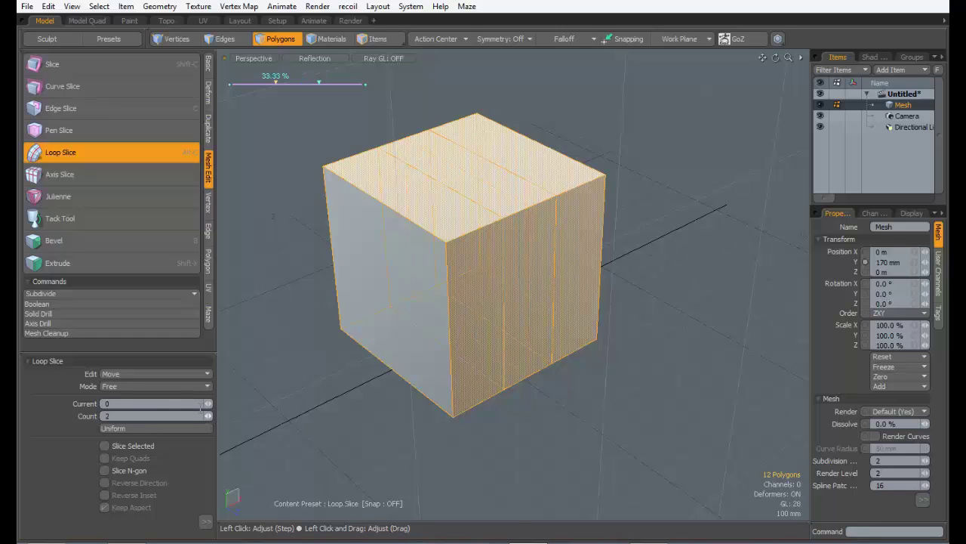
click(132, 386)
click(130, 396)
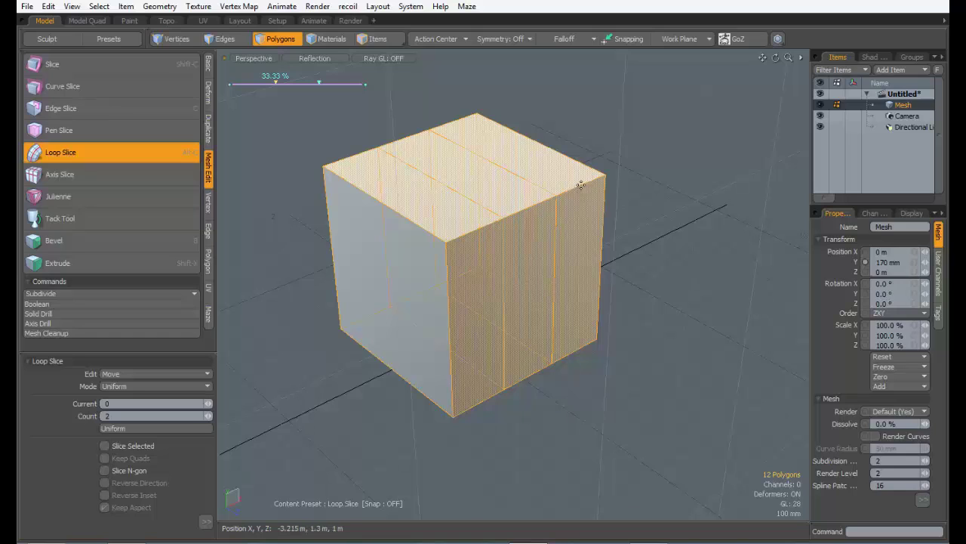
Vary the slice count in Uniform mode between 5 and 1, ending at 5 evenly spaced slices.
click(211, 416)
click(210, 415)
click(211, 416)
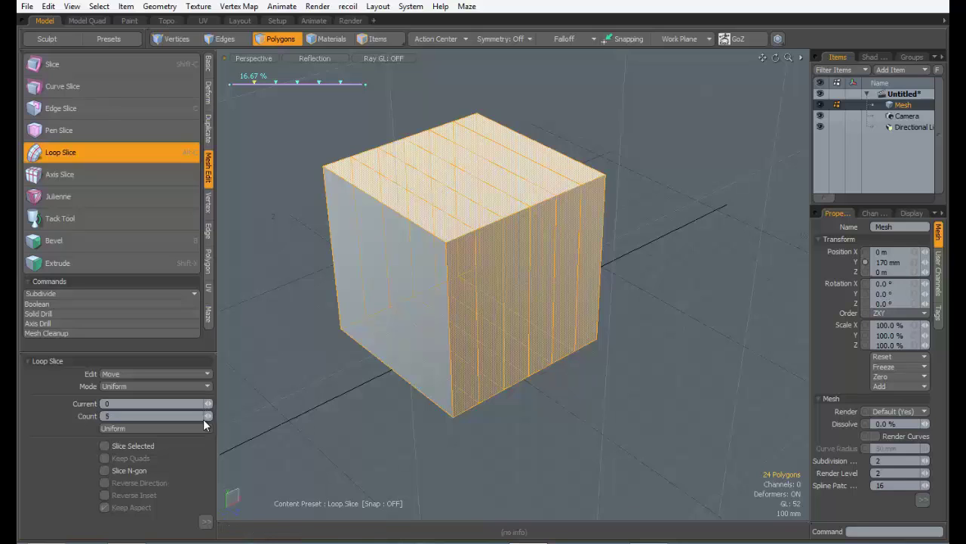
click(205, 416)
click(206, 416)
click(206, 416)
click(205, 416)
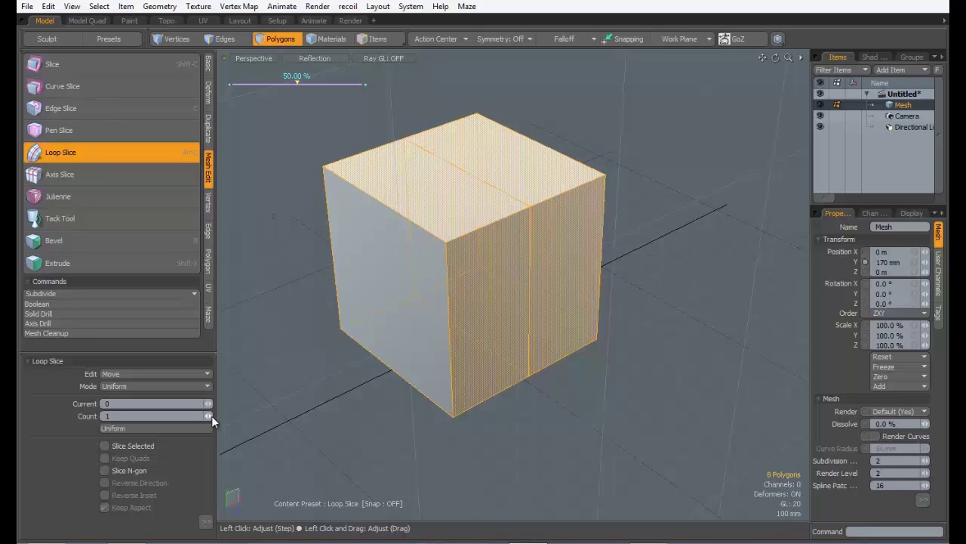
click(210, 416)
click(209, 416)
click(210, 416)
click(209, 416)
Set the Loop Slice mode to Symmetry and reduce the count to 2.
click(121, 386)
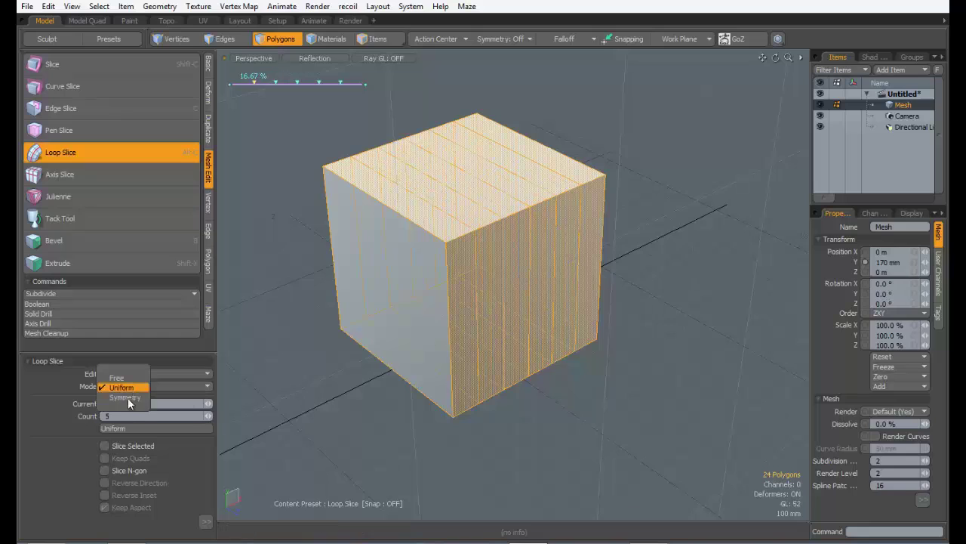
click(126, 399)
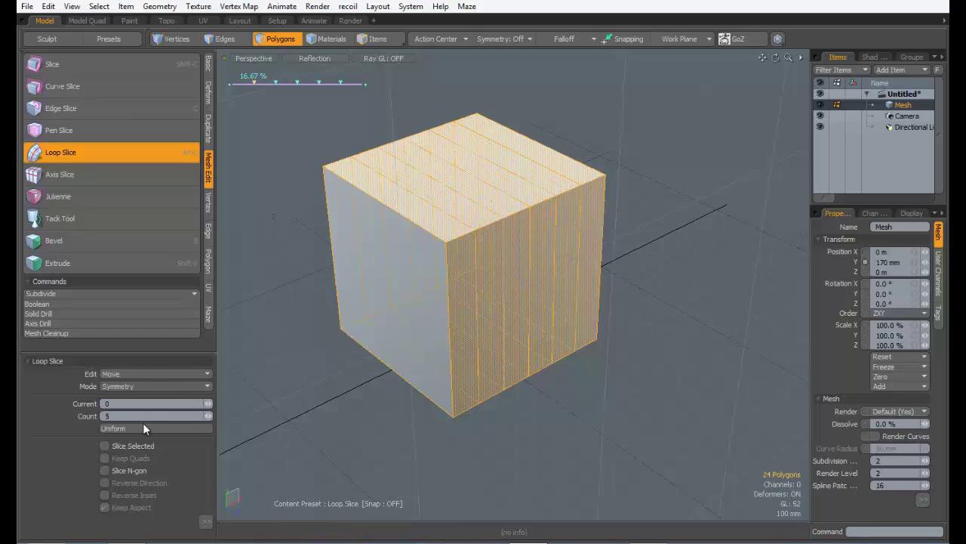
click(206, 415)
click(206, 416)
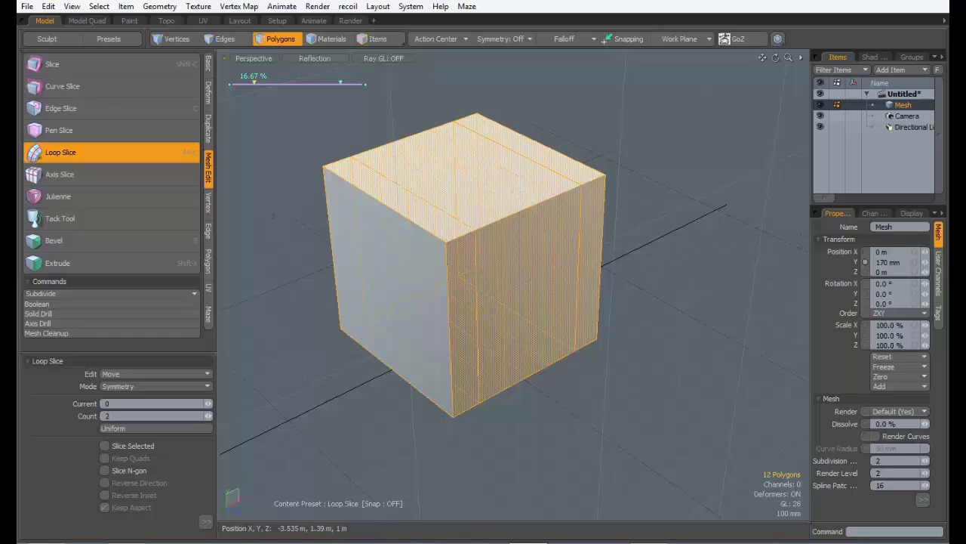
Slide the symmetric slice pair inward and outward, ending at about 2.5 % from the cube's side edges.
drag(520, 191, 500, 214)
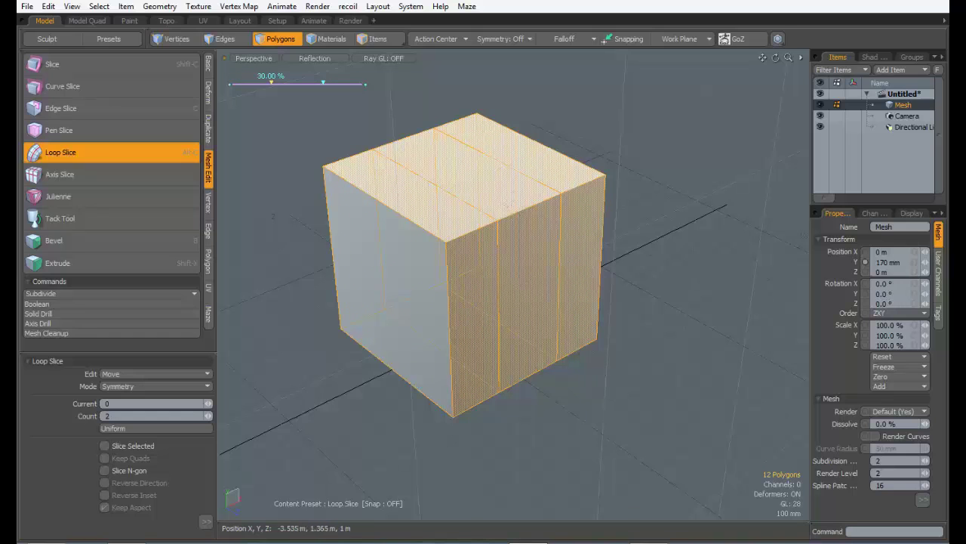
drag(208, 416, 204, 416)
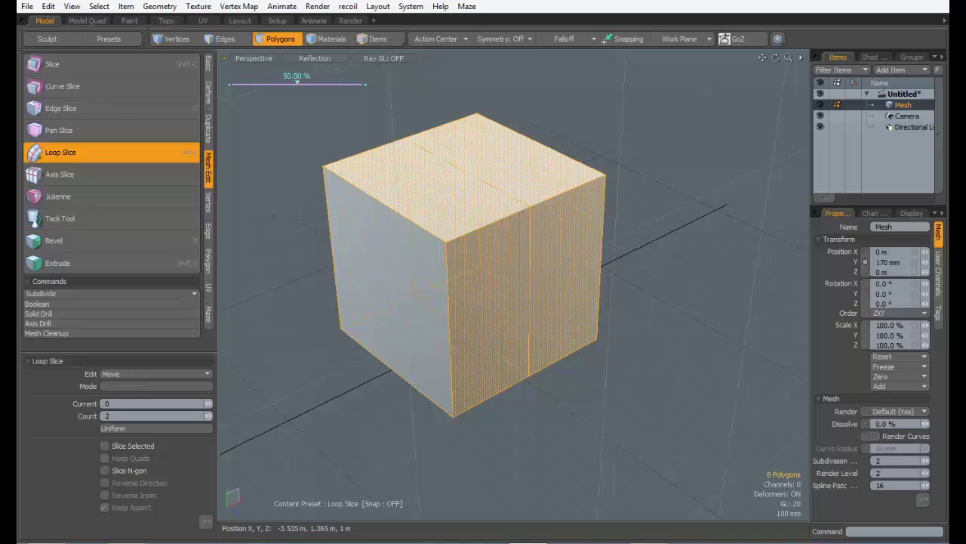
drag(275, 82, 252, 83)
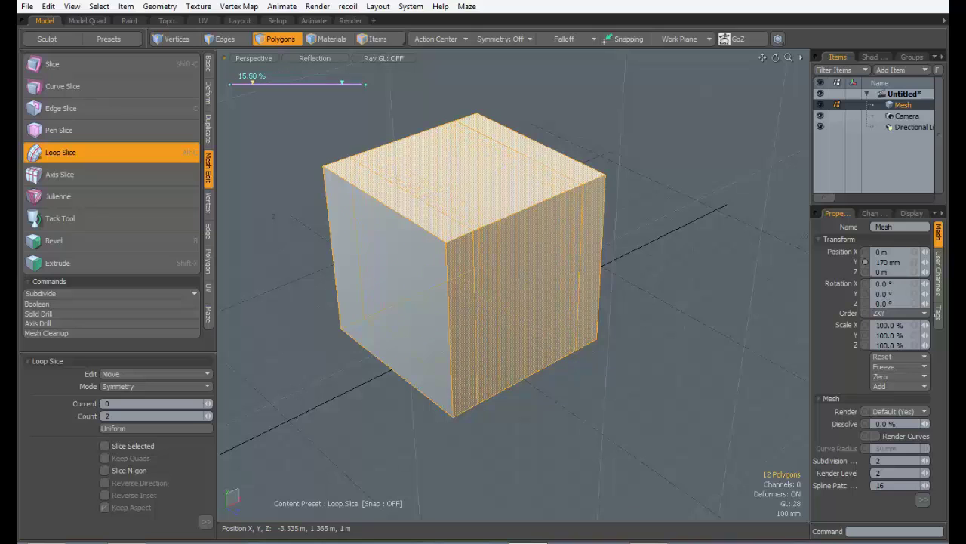
drag(510, 200, 468, 218)
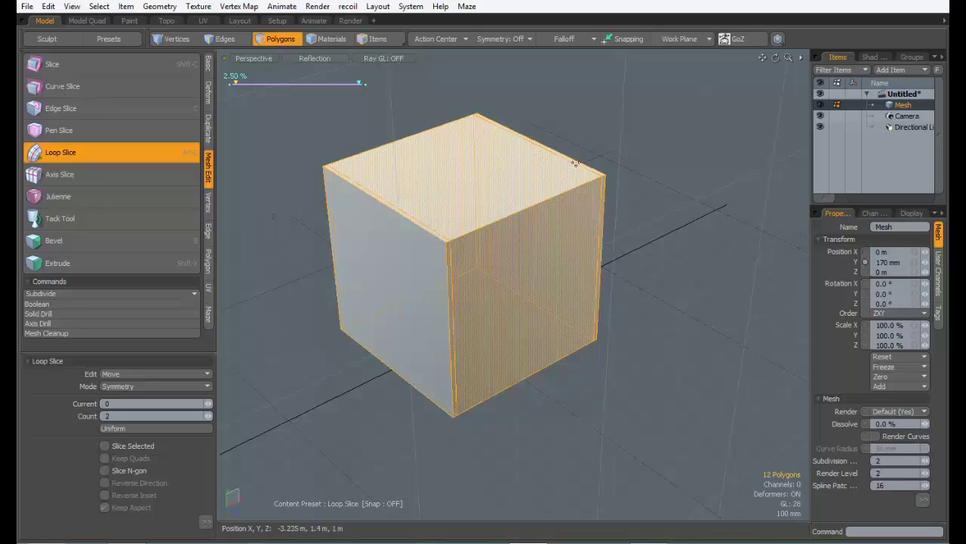
Slide the symmetric slice pair inward to about 11 % and raise the Loop Slice count to 4.
mouse_move(236, 82)
mouse_down()
mouse_move(259, 83)
mouse_move(241, 82)
mouse_up()
mouse_move(477, 217)
mouse_down()
mouse_move(509, 217)
mouse_move(495, 217)
mouse_up()
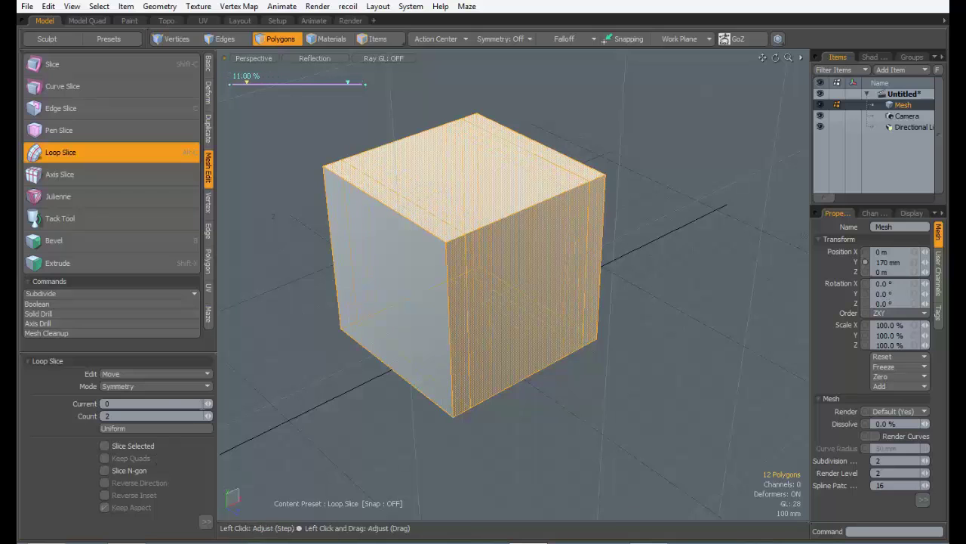
click(209, 416)
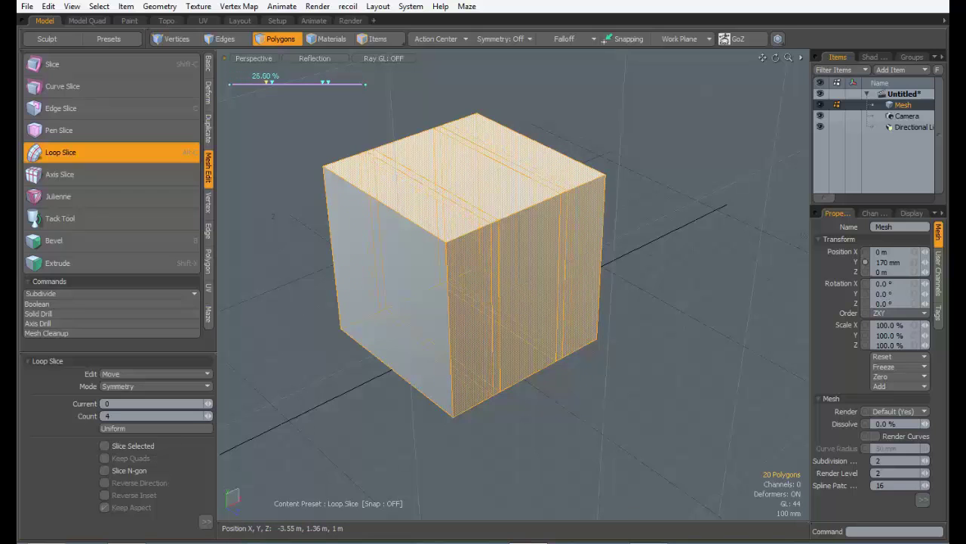
Reposition the two symmetric pairs by switching the current slice between 0 and 1, ending at about 10 % and 30 %.
drag(266, 82, 233, 82)
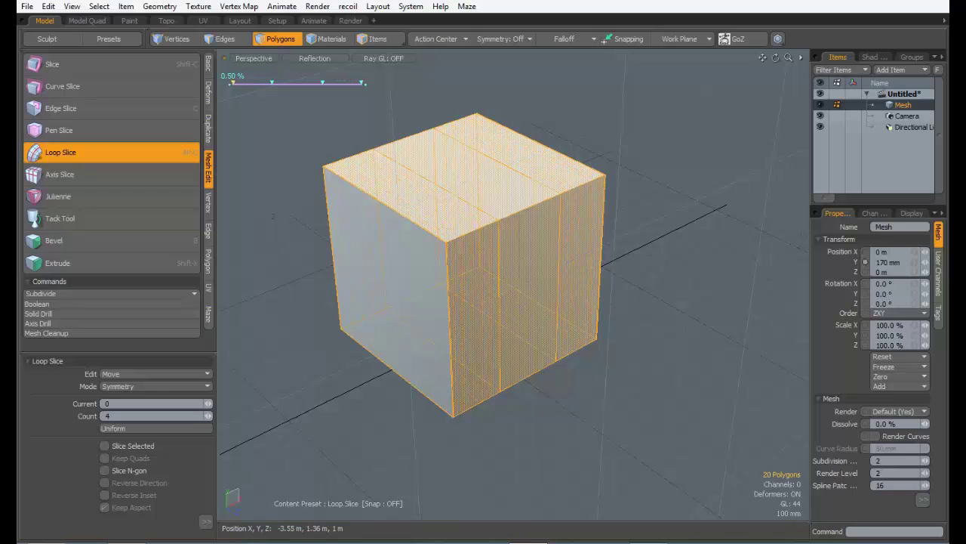
click(210, 401)
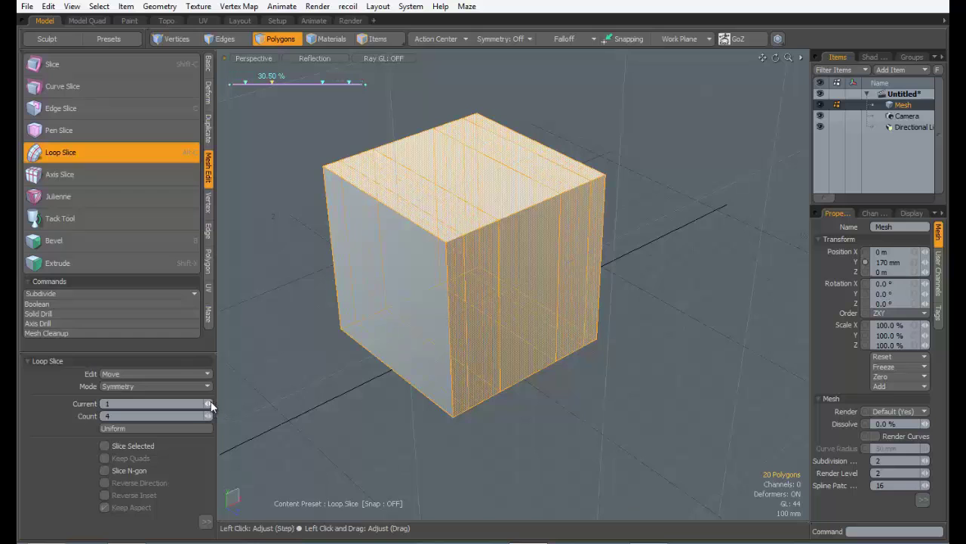
drag(492, 203, 474, 203)
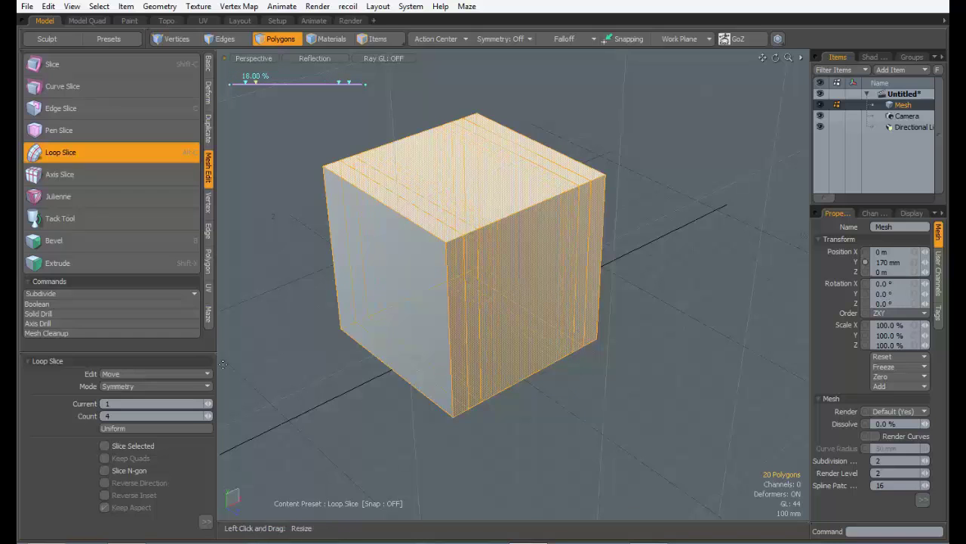
drag(395, 219, 413, 220)
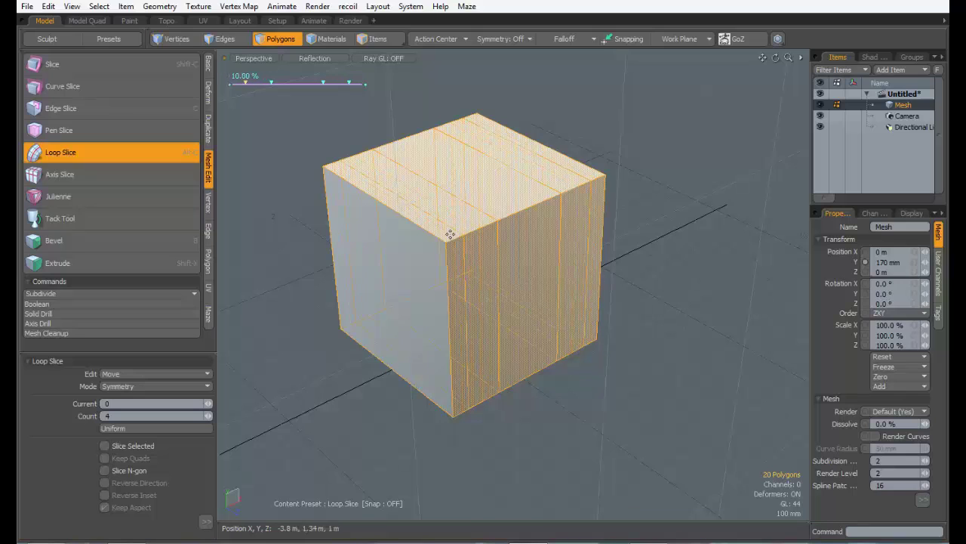
click(210, 403)
drag(477, 213, 486, 209)
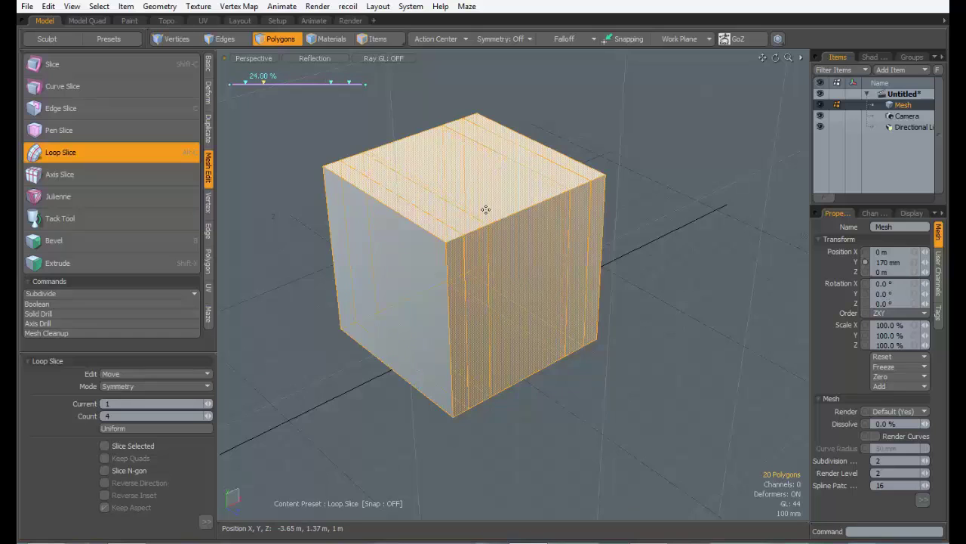
drag(535, 183, 531, 188)
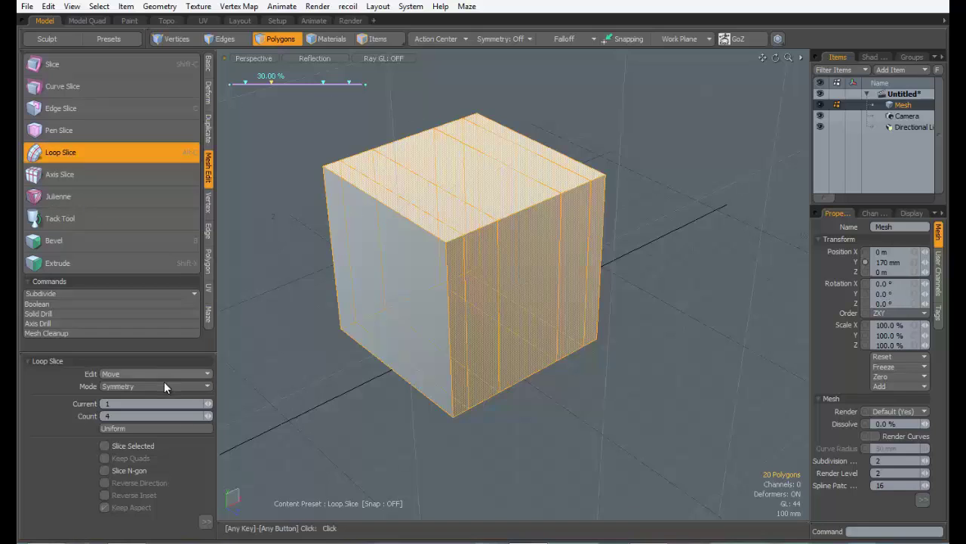
Reduce the Loop Slice count to 2, slide the pair to about 3.5 % from the side edges and drop the tool and selection.
click(207, 415)
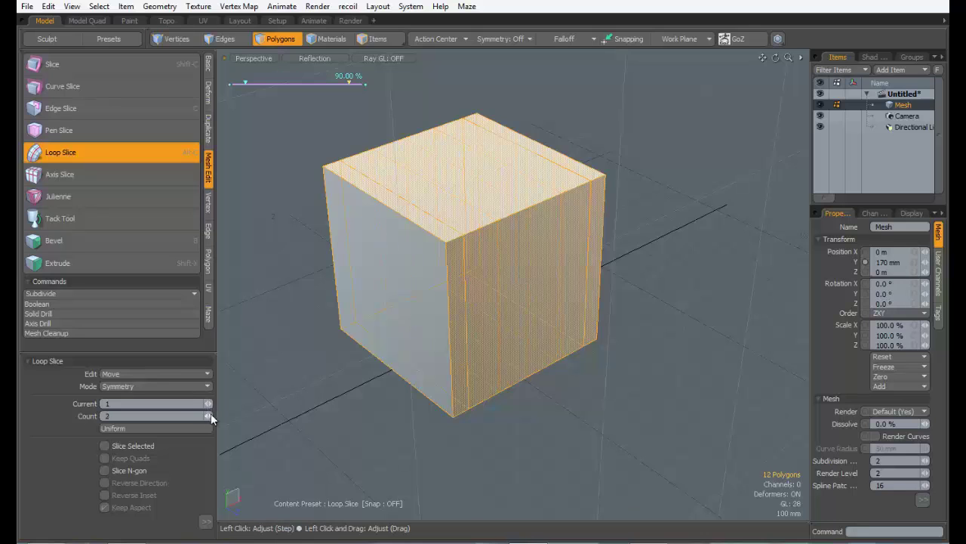
mouse_move(500, 204)
mouse_down()
mouse_move(484, 204)
mouse_move(511, 204)
mouse_up()
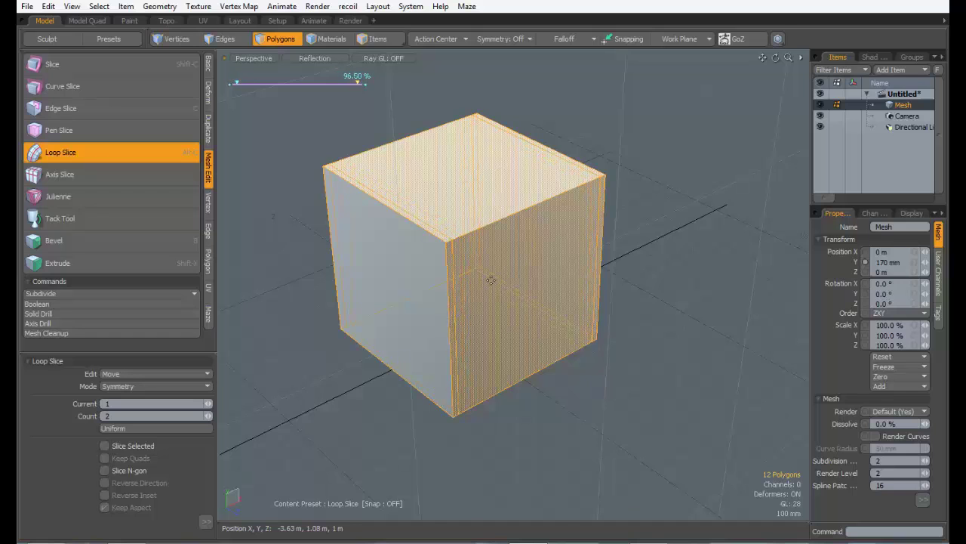
key(Escape)
key(Escape)
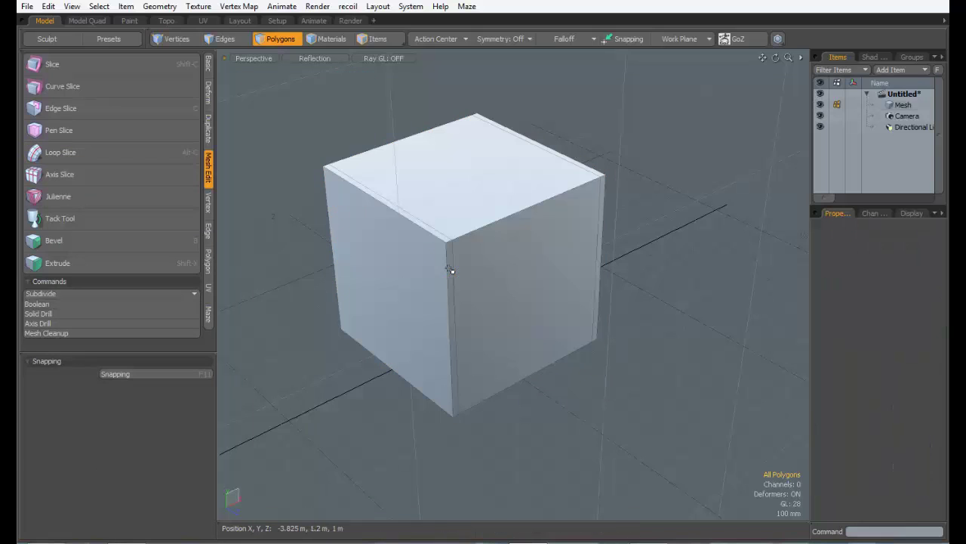
Loop Slice around the cube's four vertical sides with the same symmetric pair at 3.5 %.
drag(441, 258, 492, 261)
key(Escape)
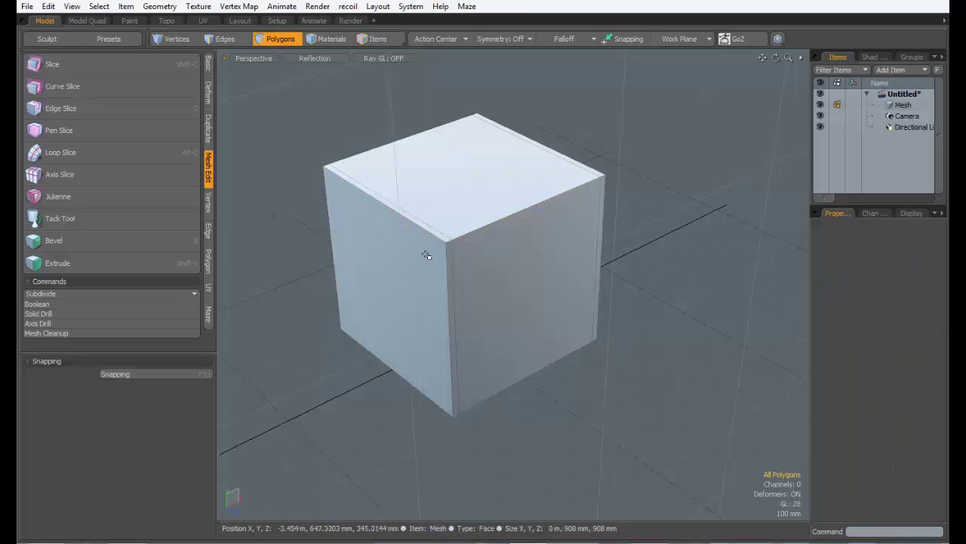
drag(428, 255, 462, 256)
key(alt+c)
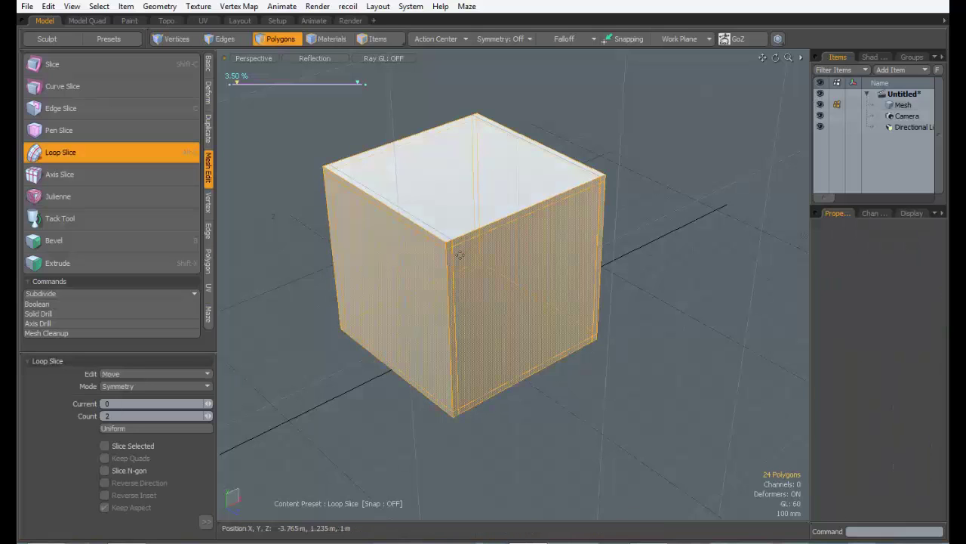
Loop Slice the cube in the remaining direction across the top and the adjacent side face with the same symmetric pair.
key(Escape)
key(Escape)
drag(452, 212, 425, 237)
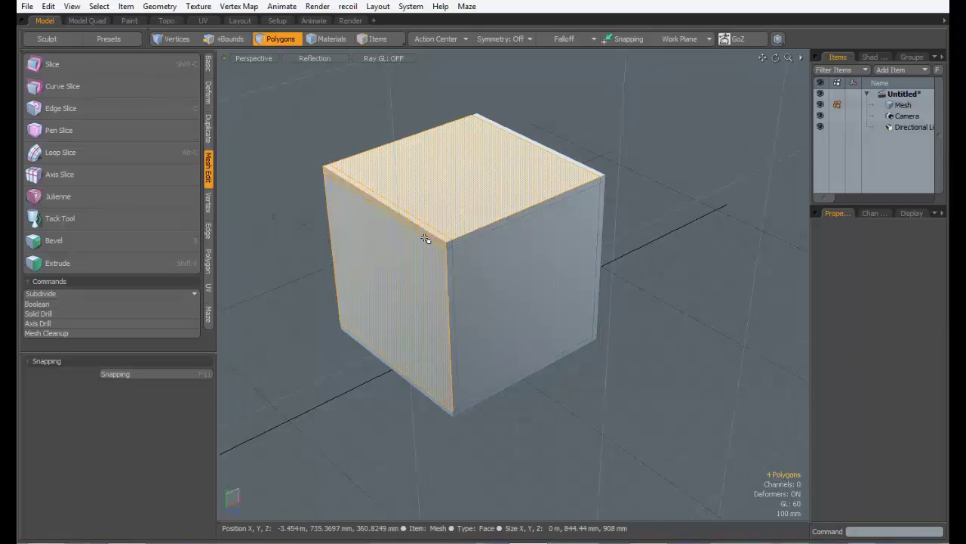
key(alt+c)
key(space)
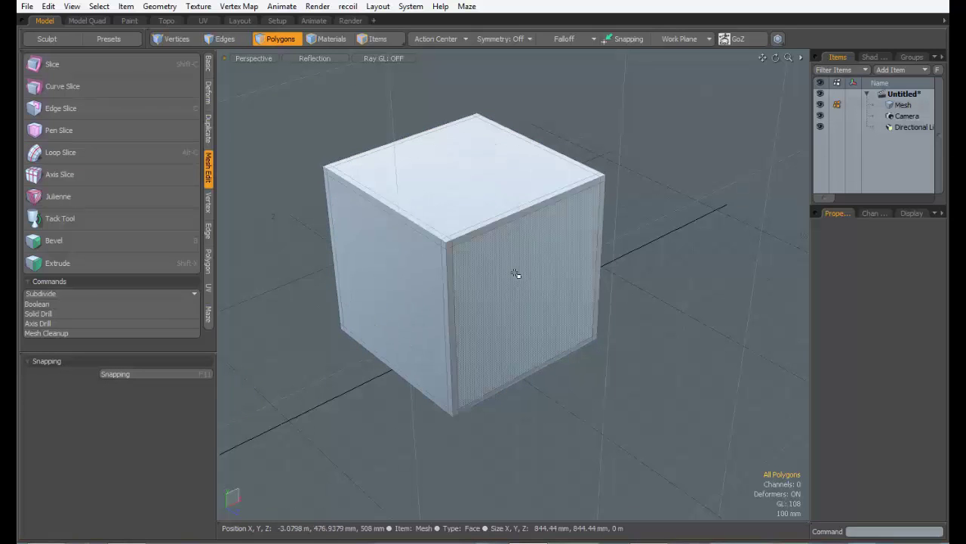
Examine the cube's sliced corner up close and turn on subdivision smoothing for the mesh.
mouse_move(507, 259)
alt+mouse_down()
mouse_move(440, 239)
mouse_move(507, 234)
mouse_move(494, 265)
alt+mouse_up()
scroll(454, 234, up, 4)
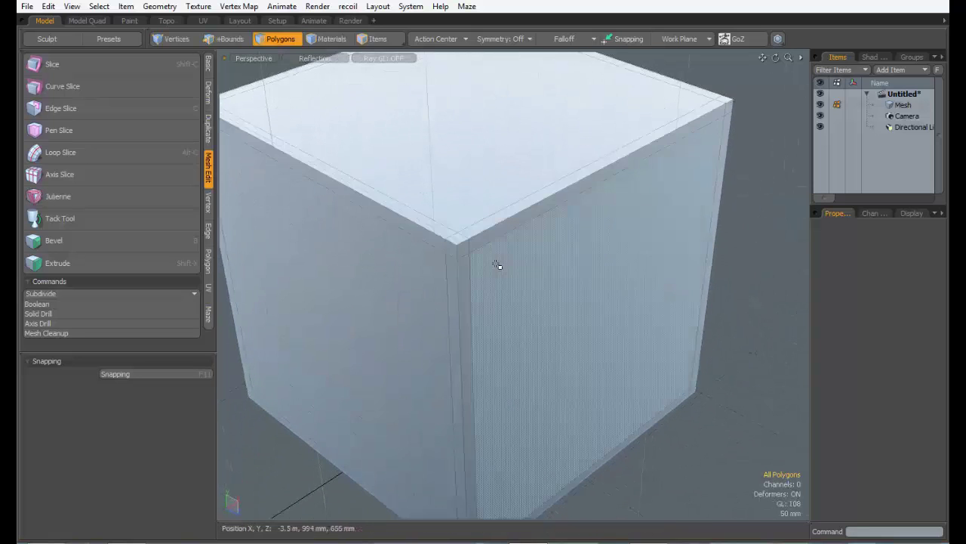
scroll(510, 265, down, 5)
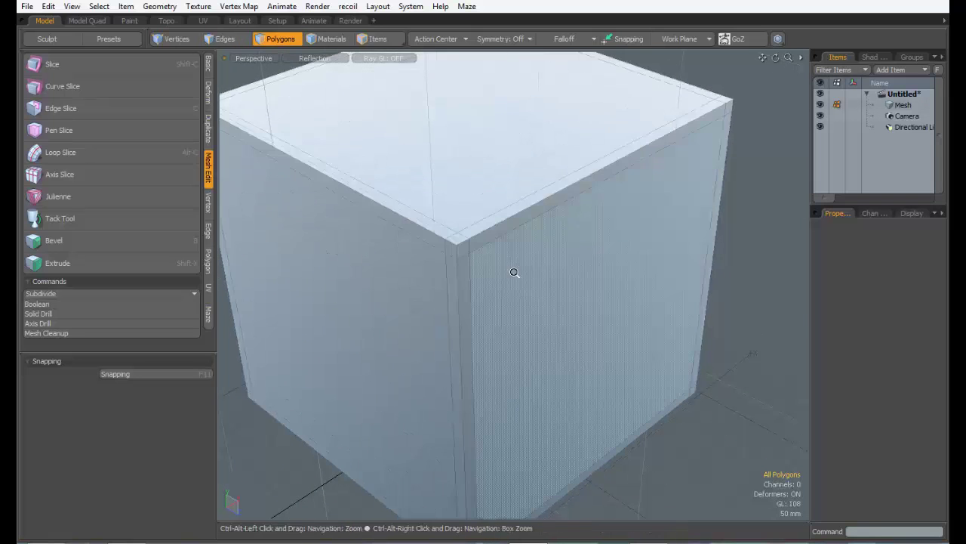
key(Tab)
Undo the subdivision smoothing and all loop slices back to the plain unsliced cube.
key(ctrl+z)
key(ctrl+z)
key(ctrl+z)
key(ctrl+z)
key(ctrl+z)
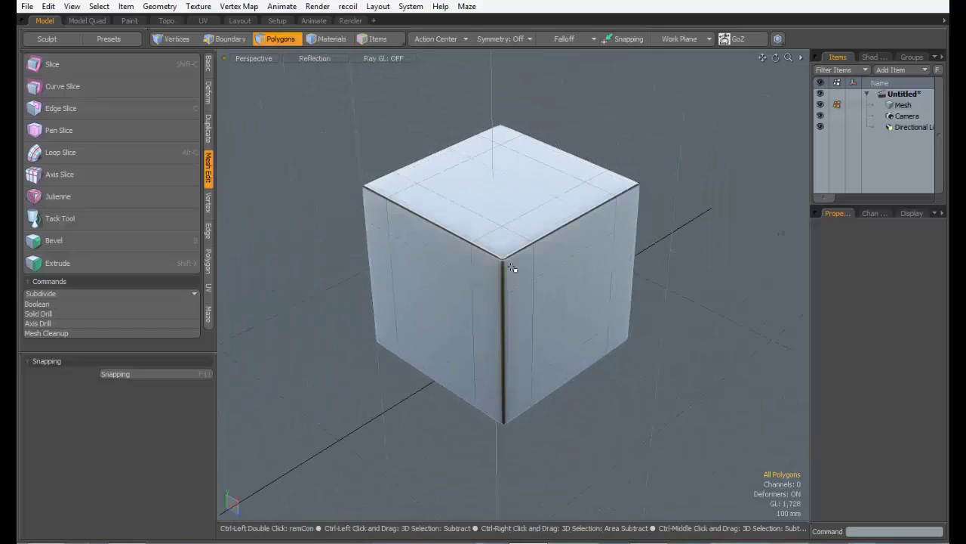
key(ctrl+z)
key(ctrl+z)
key(ctrl+z)
key(ctrl+z)
key(ctrl+z)
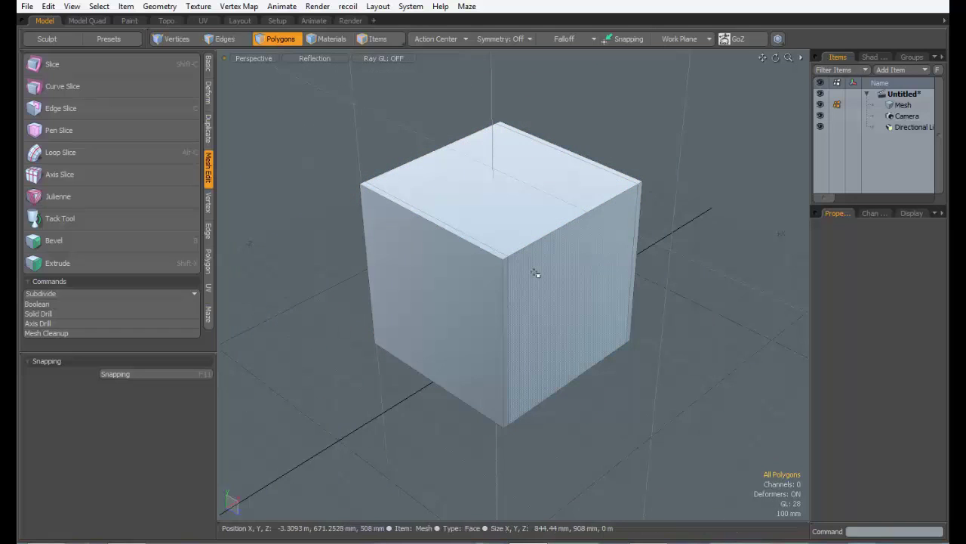
key(ctrl+z)
key(ctrl+z)
key(ctrl+z)
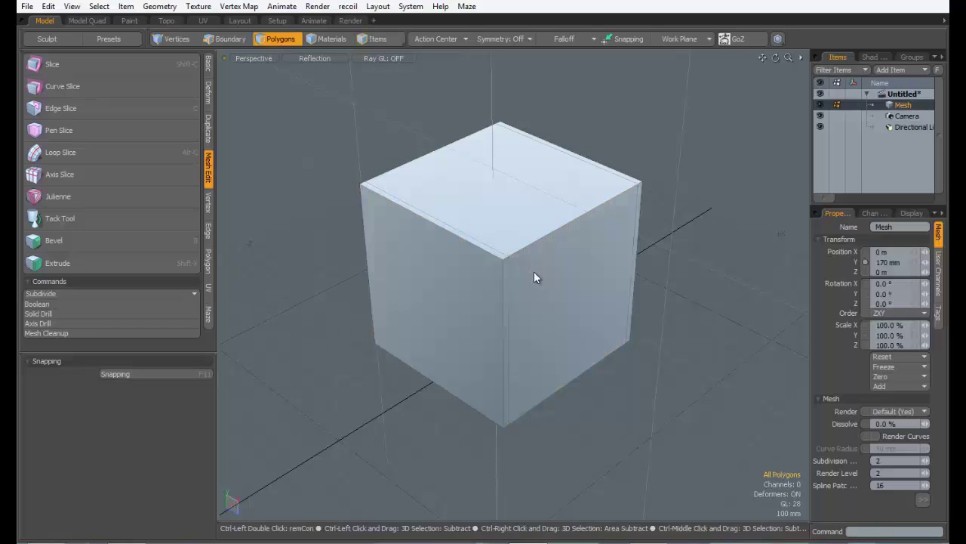
key(ctrl+z)
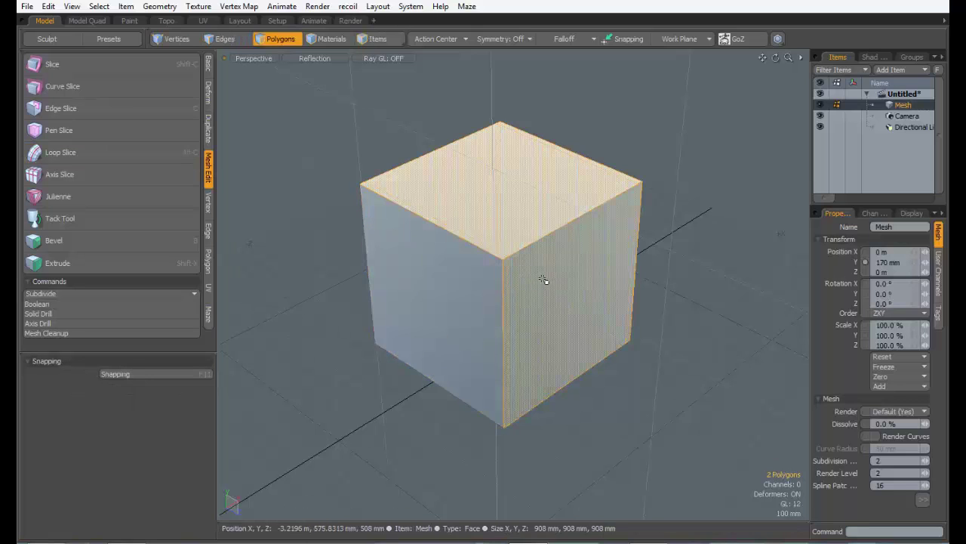
key(ctrl+z)
key(ctrl+z)
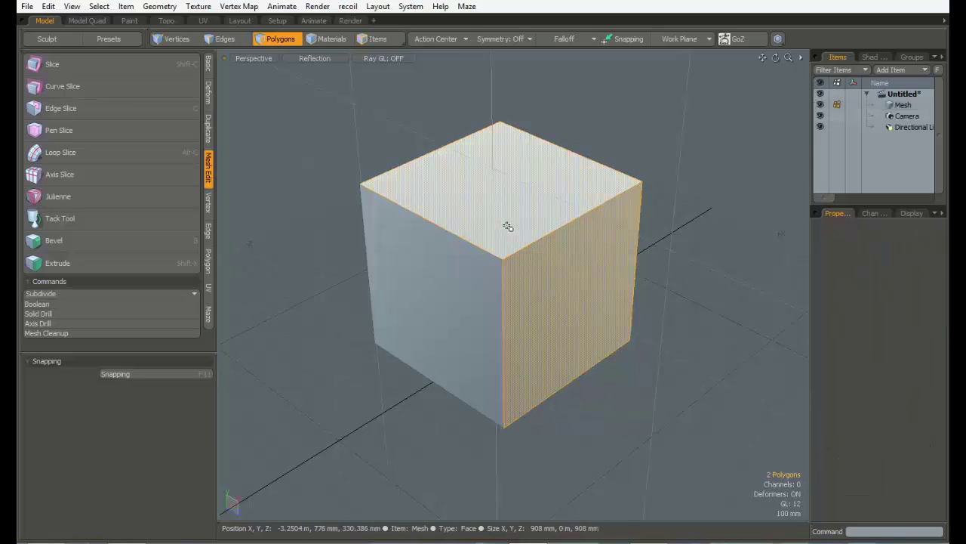
Select all of the cube's connected polygons and apply Loop Slice with the symmetric pair, checking it from several sides.
mouse_move(418, 287)
mouse_down()
mouse_move(458, 282)
mouse_move(537, 297)
mouse_move(425, 181)
mouse_move(565, 307)
mouse_move(490, 317)
mouse_up()
key(Escape)
double_click(542, 280)
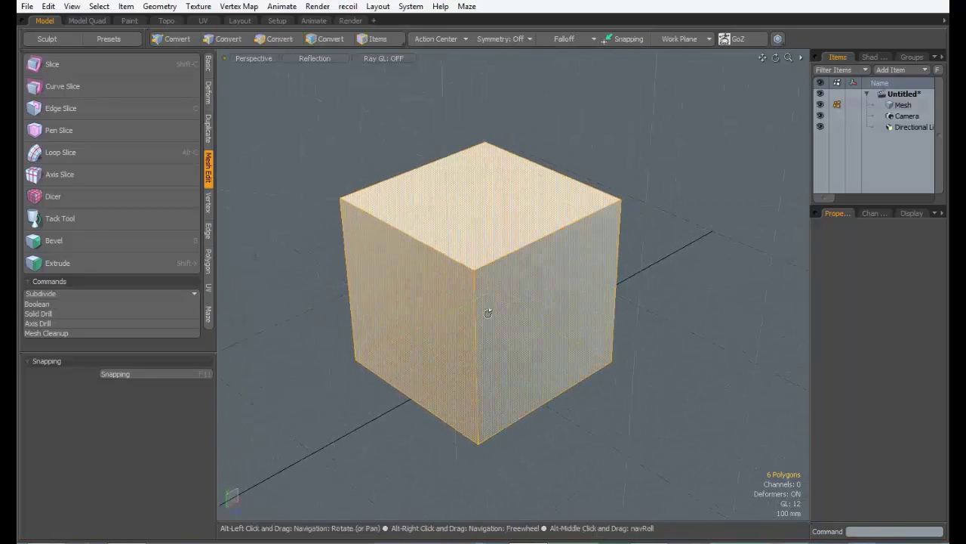
key(alt+c)
alt+drag(421, 294, 514, 298)
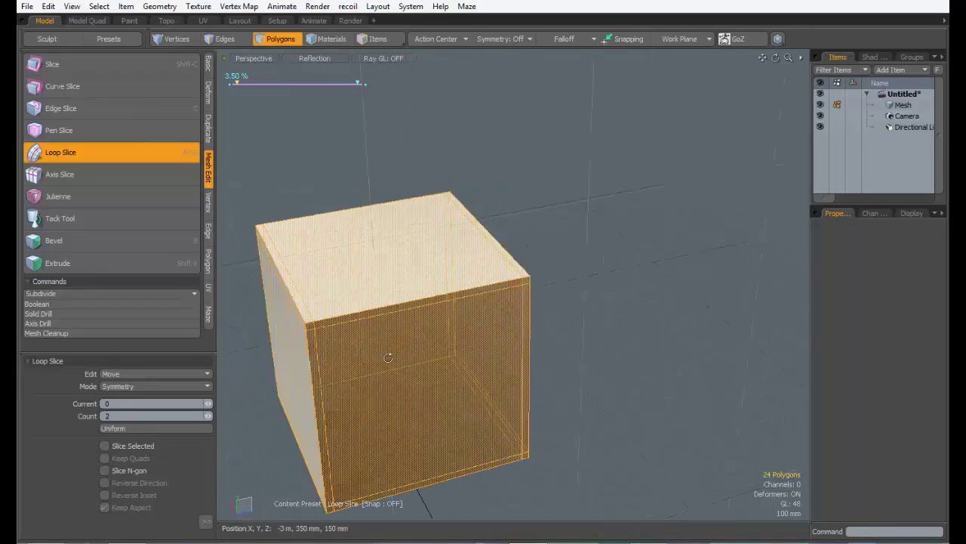
alt+drag(388, 357, 317, 355)
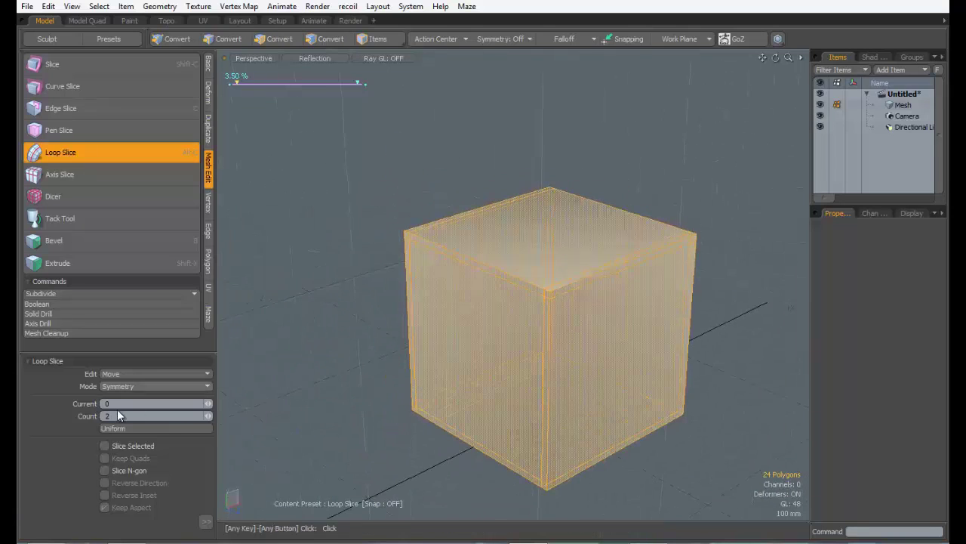
Set the Loop Slice count to 1 and back to 2, slide the pair to about 15.5 % and drop the tool.
click(208, 416)
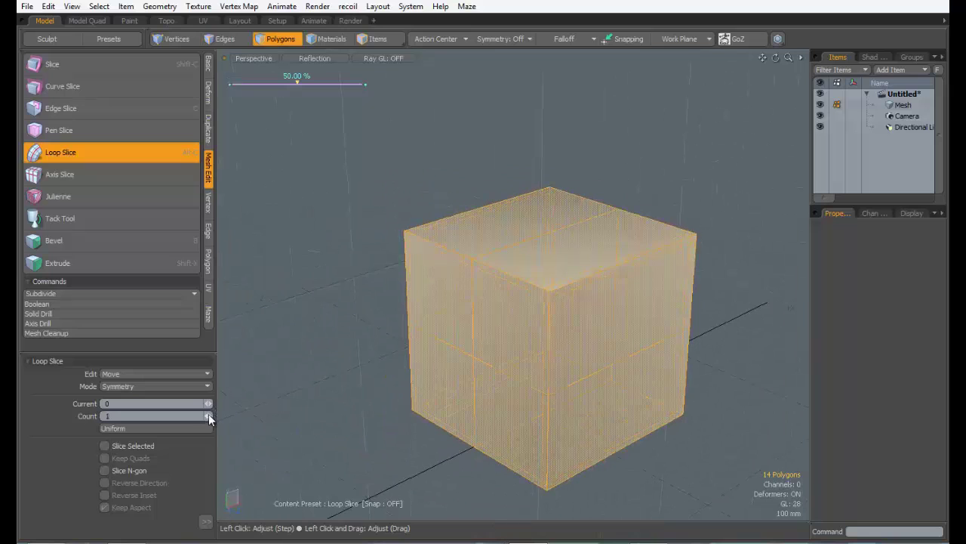
click(210, 415)
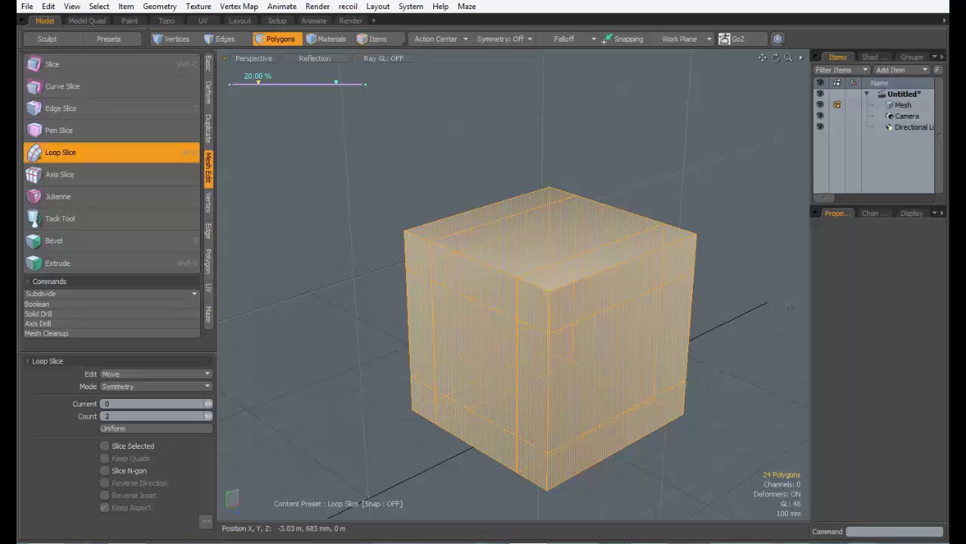
key(q)
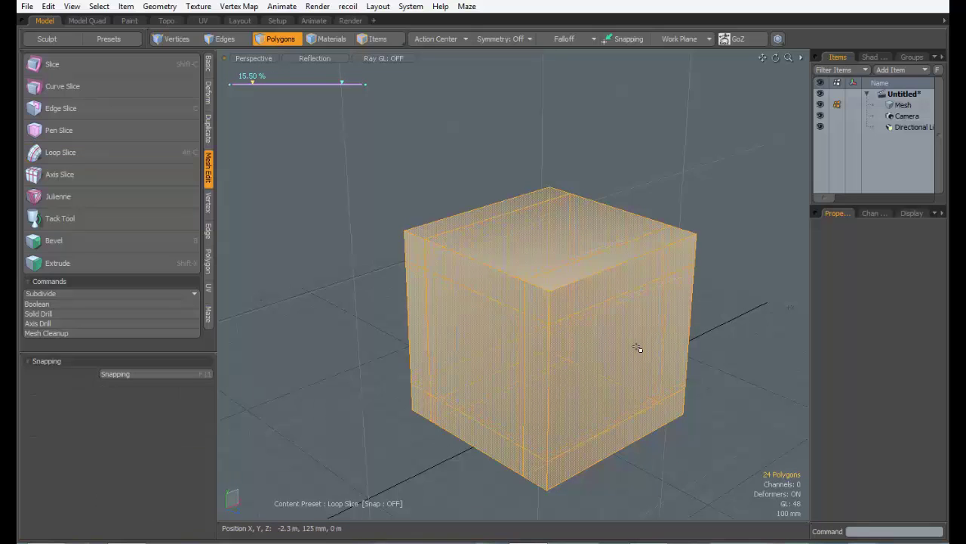
Undo the loop slices on the whole cube and delete its top face.
key(Escape)
key(Tab)
key(Tab)
alt+drag(561, 335, 341, 323)
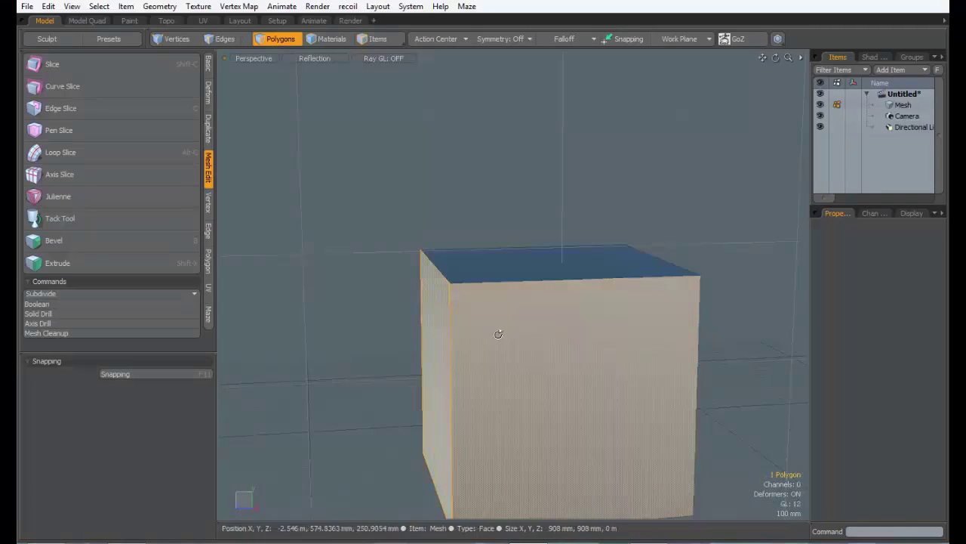
Select all polygons of the open-topped cube, Loop Slice them with the symmetric pair at 15.5 % and clear the selection.
alt+drag(496, 335, 648, 352)
double_click(591, 324)
alt+drag(591, 324, 513, 286)
key(alt+c)
click(544, 309)
alt+drag(570, 309, 544, 339)
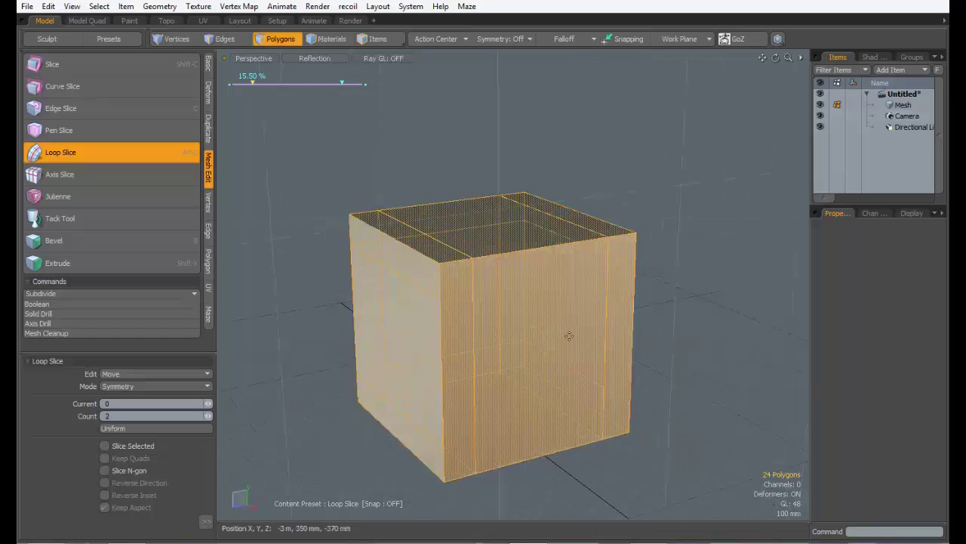
key(space)
key(Escape)
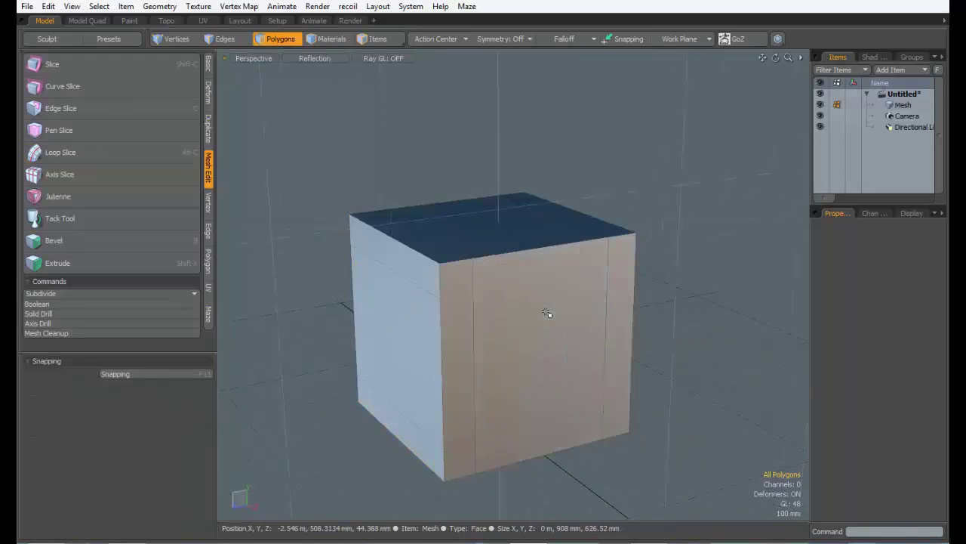
Undo the loop slices on the open-topped cube.
key(ctrl+z)
key(ctrl+z)
key(ctrl+z)
key(ctrl+z)
key(ctrl+z)
key(ctrl+z)
key(ctrl+z)
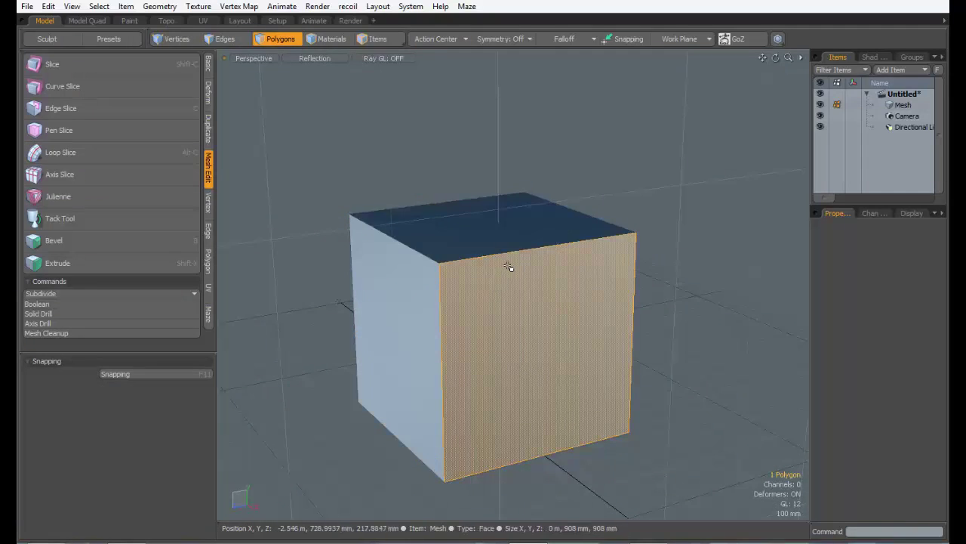
Switch to edge selection and try picking a vertical edge of the open-topped cube.
click(444, 280)
click(225, 39)
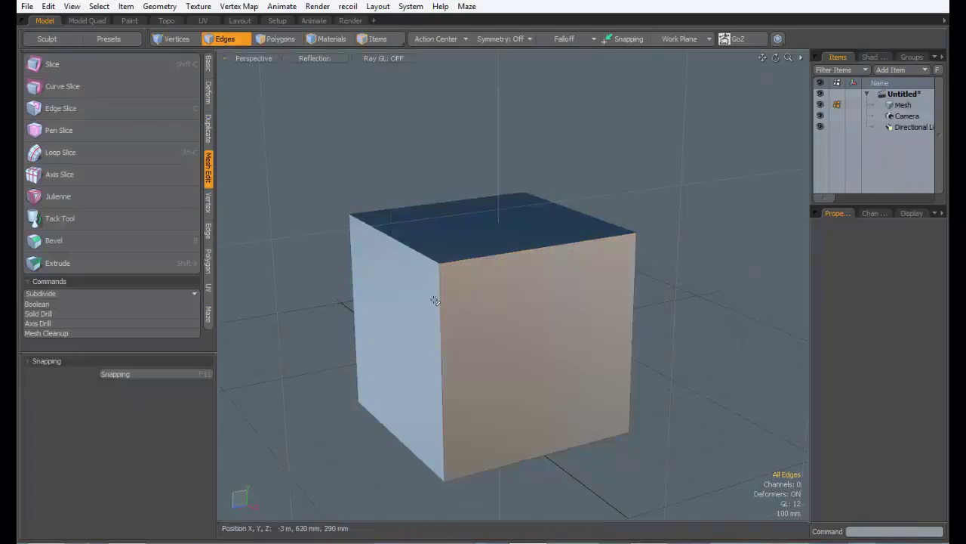
click(441, 302)
click(420, 305)
alt+drag(534, 349, 400, 302)
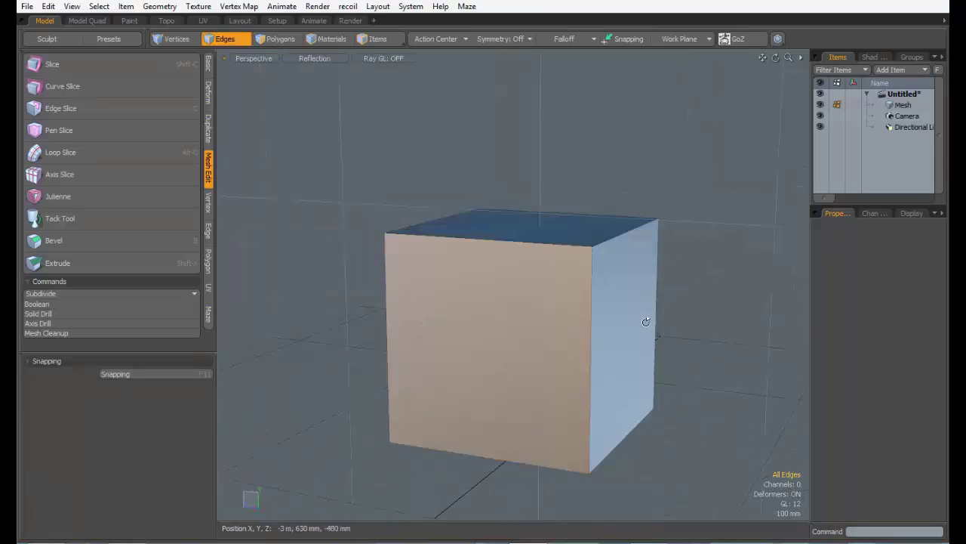
alt+drag(645, 322, 376, 229)
Return to polygon selection and try Loop Slice on the open-topped cube from a side face.
click(283, 40)
click(465, 288)
alt+drag(393, 306, 554, 244)
key(Escape)
key(alt+c)
Undo the latest Loop Slice attempt and go back to polygon selection mode.
key(ctrl+z)
key(ctrl+z)
key(ctrl+z)
key(ctrl+z)
key(3)
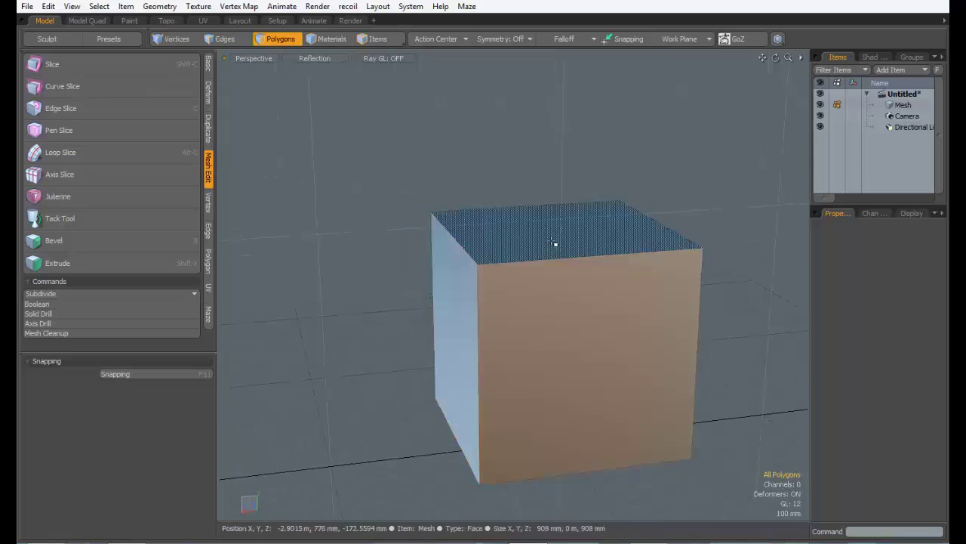
Select a band of side faces and Loop Slice the cube with horizontal loops near its top and bottom edges.
double_click(565, 295)
key(alt+c)
alt+drag(534, 317, 566, 304)
key(3)
mouse_move(470, 333)
mouse_down()
mouse_move(571, 337)
mouse_move(583, 255)
mouse_up()
key(alt+c)
key(q)
key(Escape)
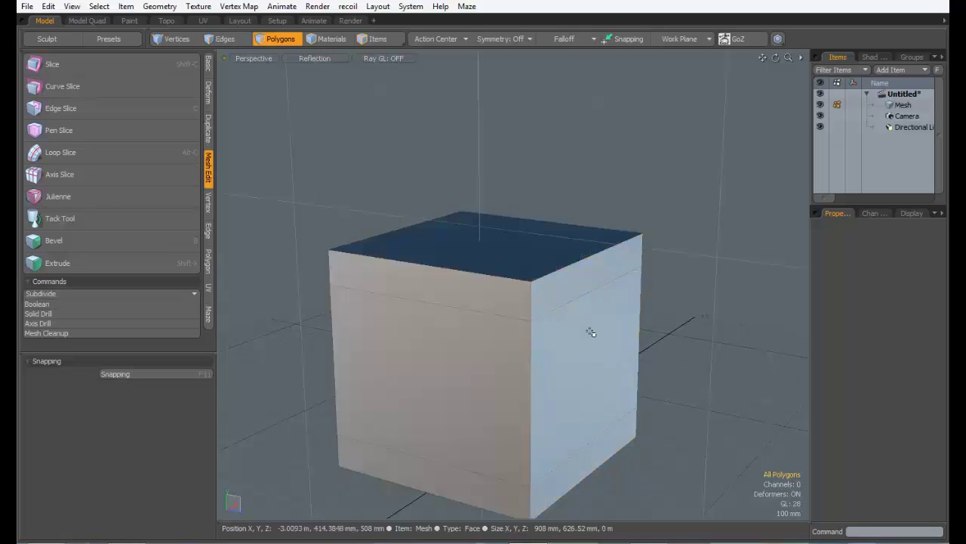
Select the adjacent side face's band and Loop Slice it to add vertical loops near that face's outer edges.
shift+drag(591, 332, 564, 267)
key(alt+c)
click(610, 325)
key(q)
key(Escape)
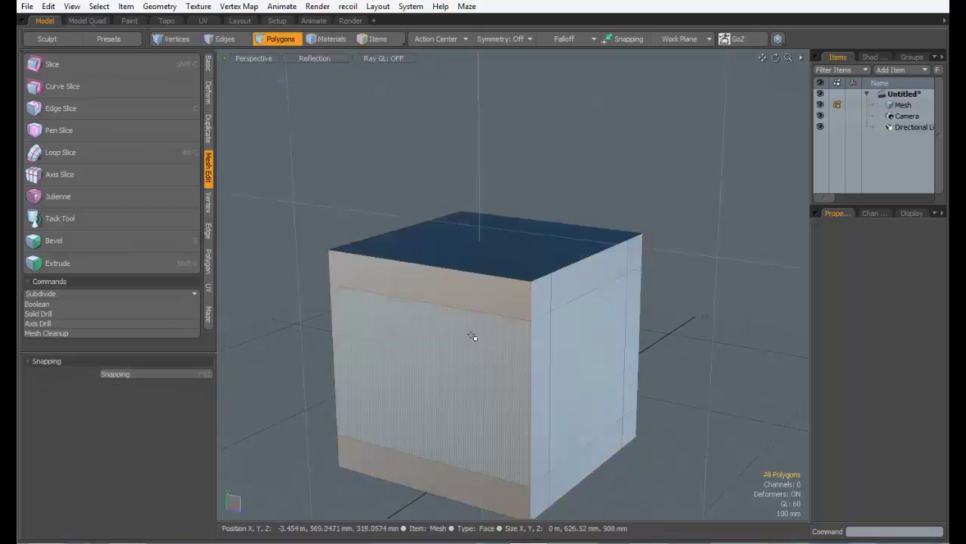
Select faces across the remaining side and Loop Slice them so the last direction is also reinforced near its edges.
drag(474, 335, 524, 297)
key(alt+c)
click(530, 297)
key(q)
alt+drag(582, 330, 537, 320)
key(Escape)
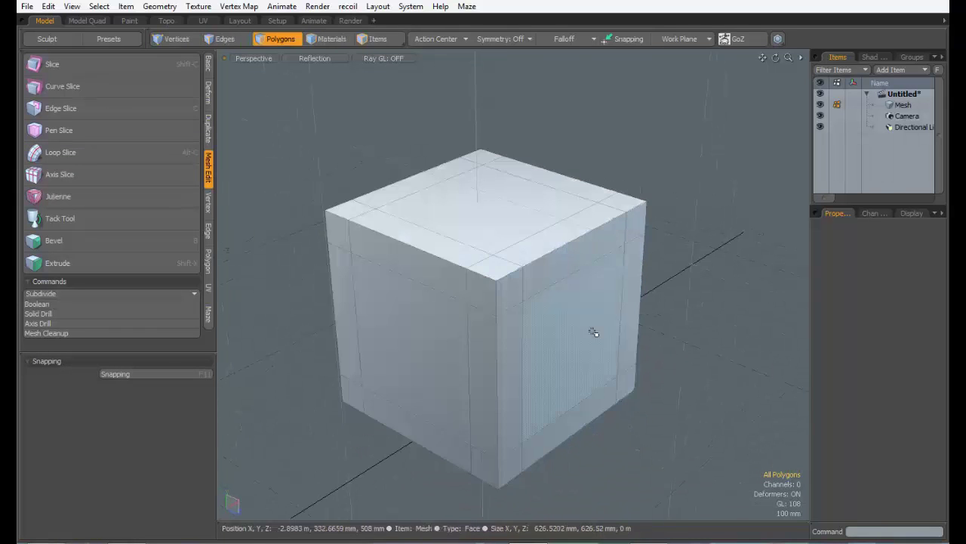
Preview the reinforced cube with subdivision smoothing from another angle and return it to plain polygons.
key(Tab)
alt+drag(593, 333, 640, 331)
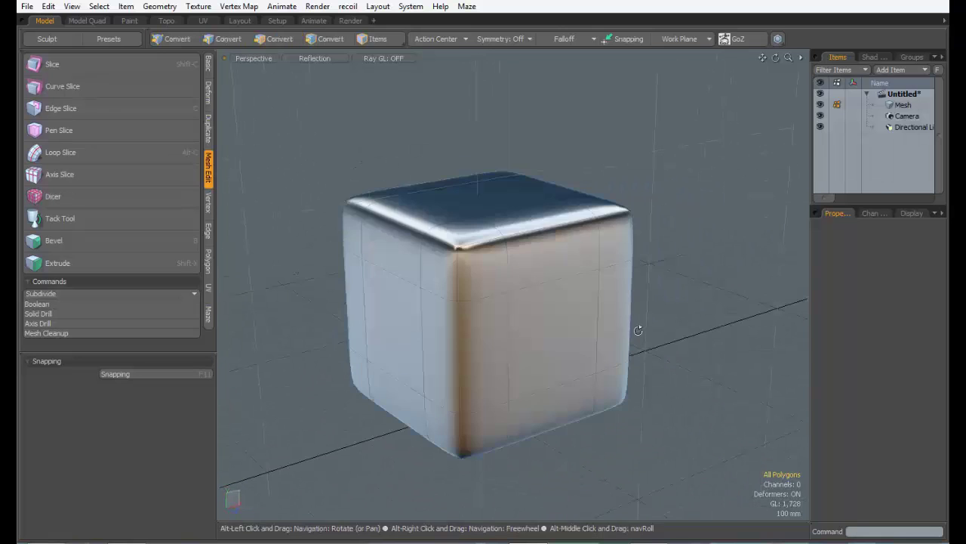
key(Tab)
Undo all the reinforcing loop slices and selections back to the plain, unsliced cube.
alt+drag(528, 321, 597, 299)
key(ctrl+z)
key(ctrl+z)
key(ctrl+z)
key(ctrl+z)
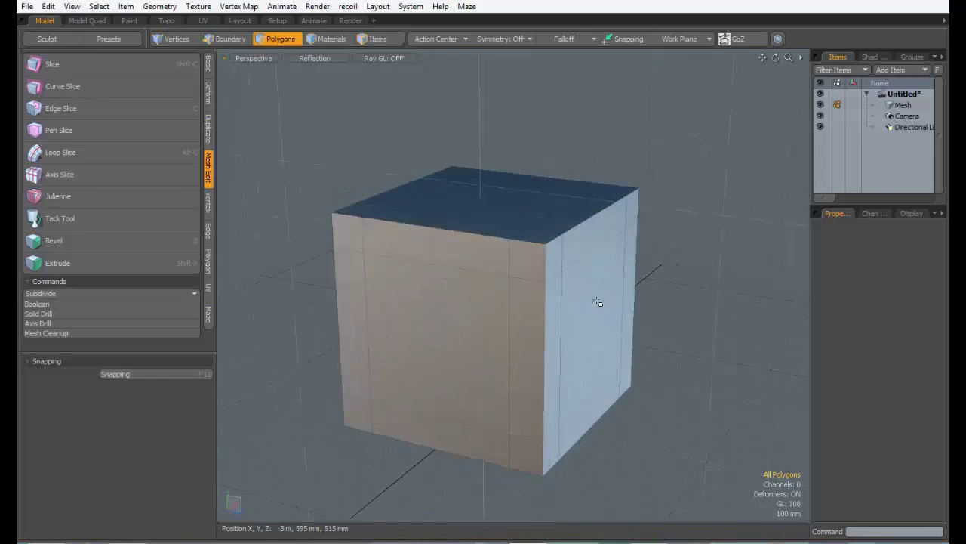
key(ctrl+z)
key(ctrl+z)
key(ctrl+z)
key(ctrl+z)
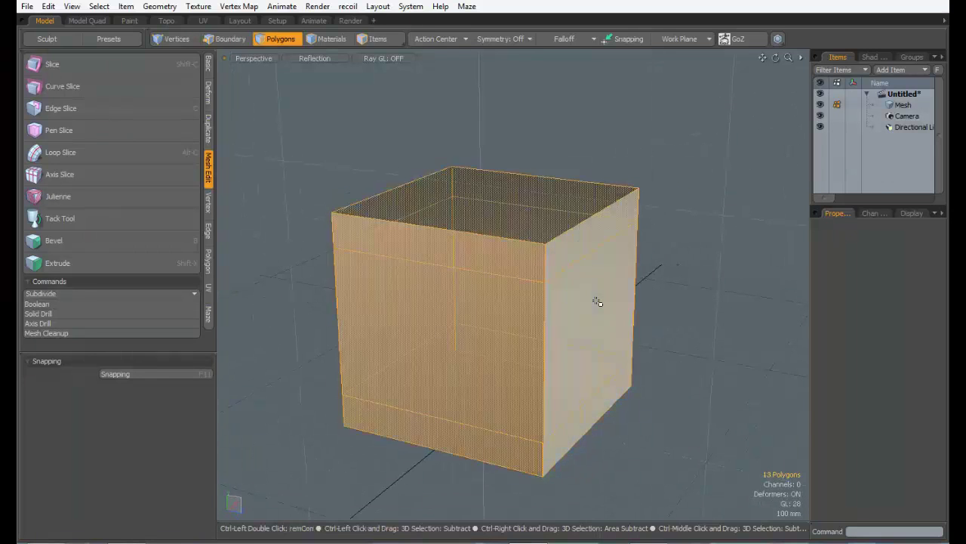
key(ctrl+z)
key(ctrl+z)
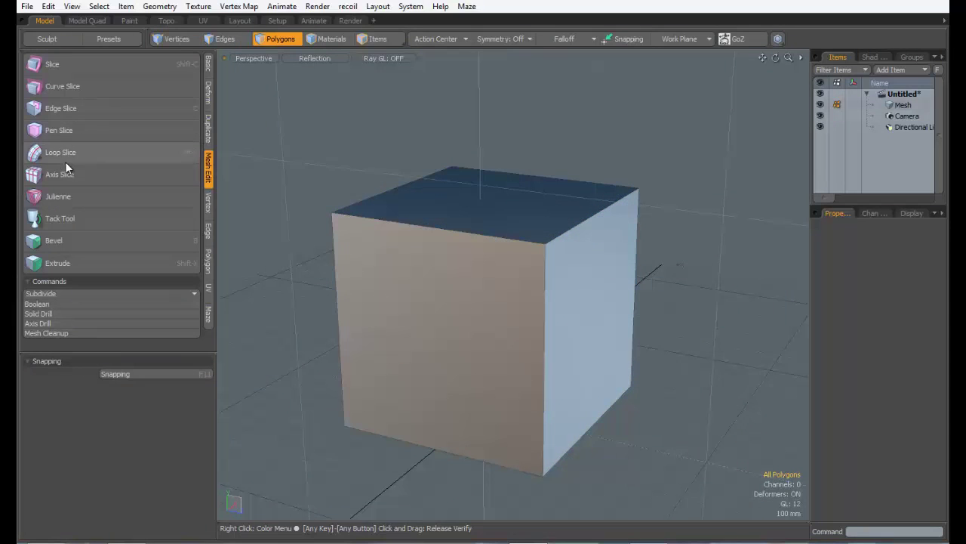
Apply Axis Slice to the whole cube in Number mode with two slices each on X, Y and Z.
click(95, 159)
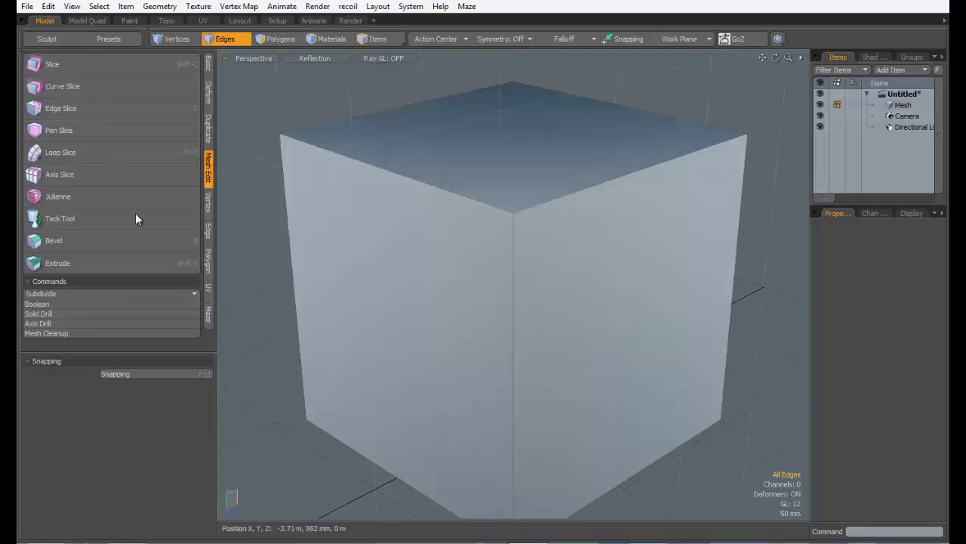
click(68, 176)
alt+drag(390, 257, 420, 222)
click(477, 276)
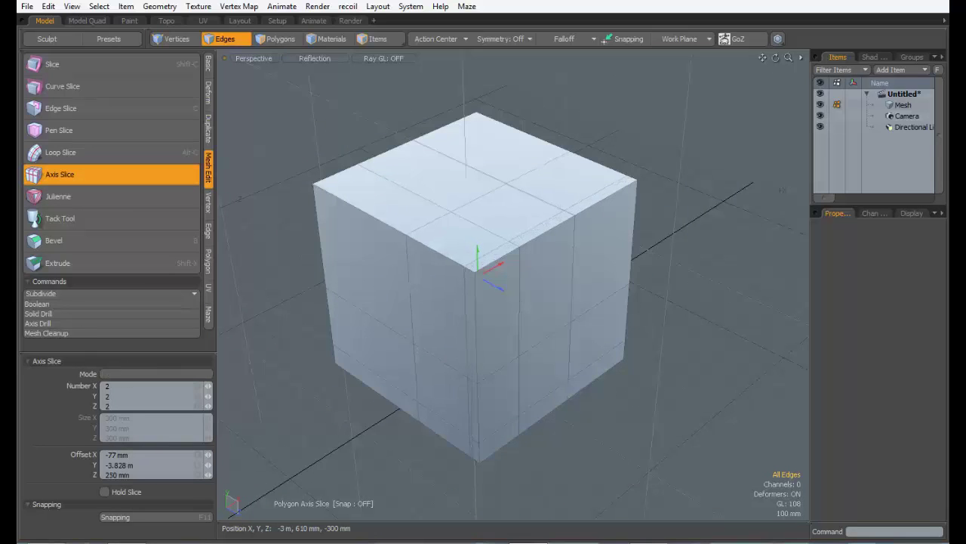
Shift the axis slices through the cube to offsets of about 28 mm in X, -3.343 m in Y and -370 mm in Z.
alt+drag(470, 261, 484, 274)
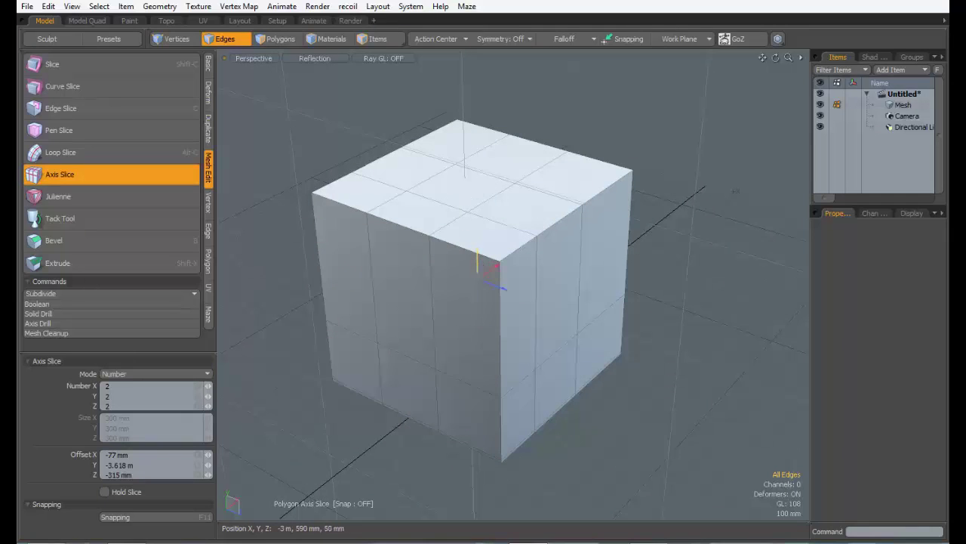
drag(477, 256, 477, 253)
drag(496, 285, 521, 321)
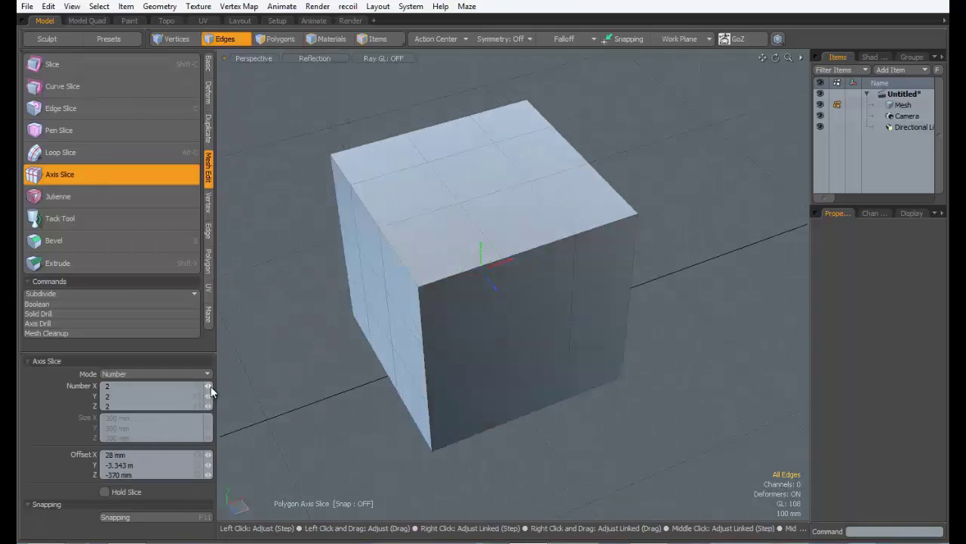
Set the number of axis slices to 5 on each of X, Y and Z.
alt+drag(313, 374, 405, 343)
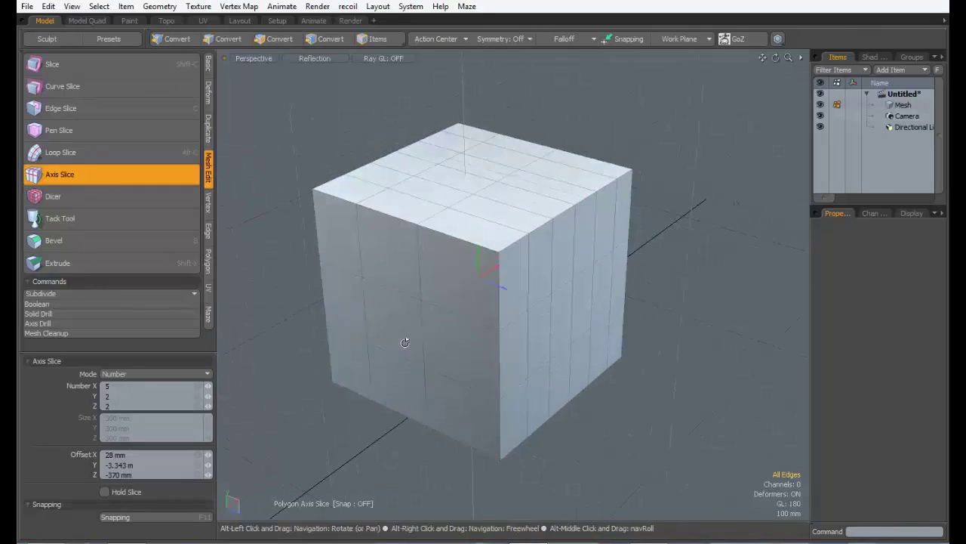
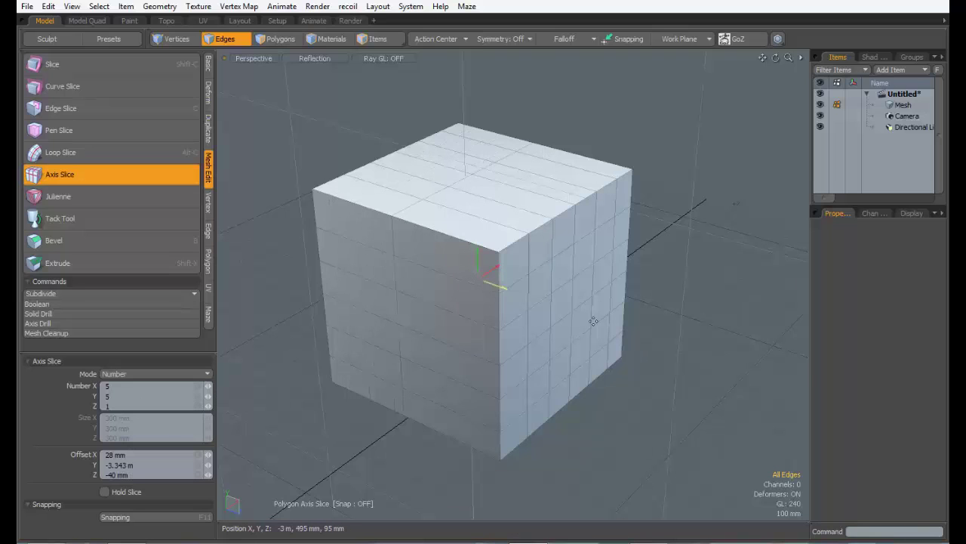
alt+drag(576, 319, 683, 346)
alt+drag(494, 315, 366, 295)
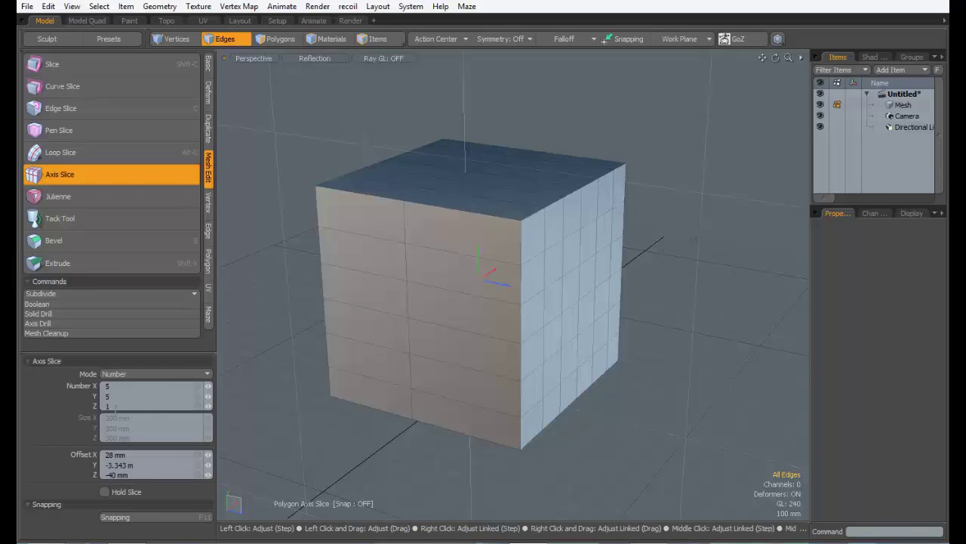
alt+drag(463, 352, 433, 350)
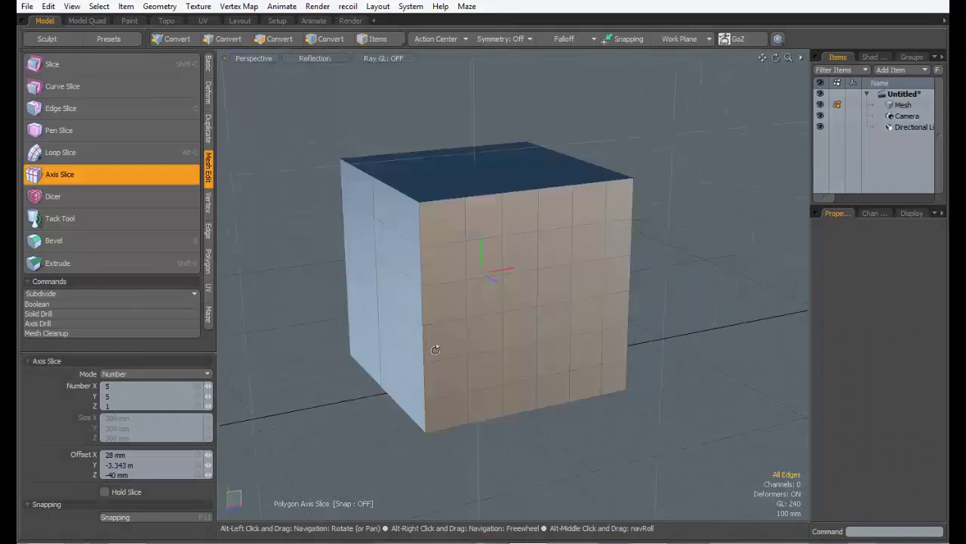
click(209, 406)
click(209, 406)
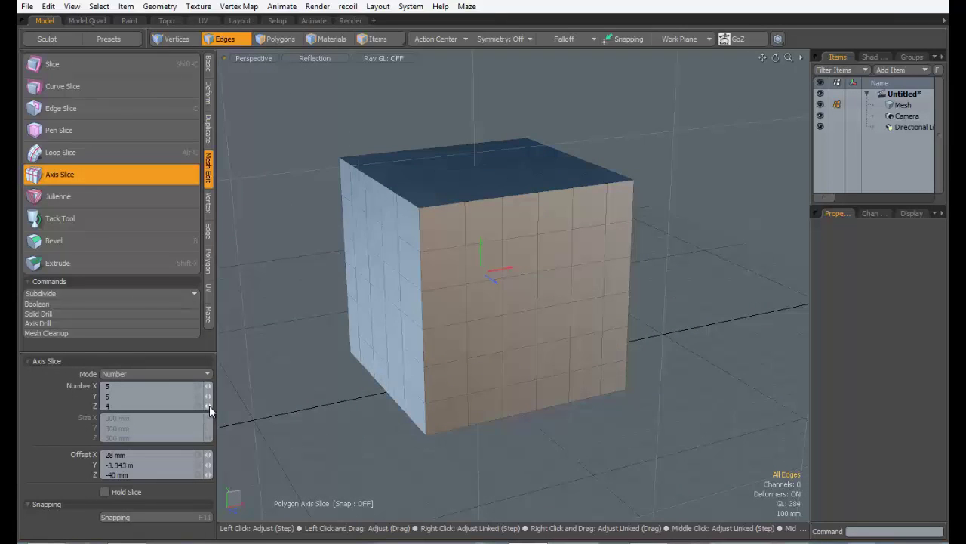
click(209, 406)
click(209, 406)
alt+drag(446, 316, 497, 295)
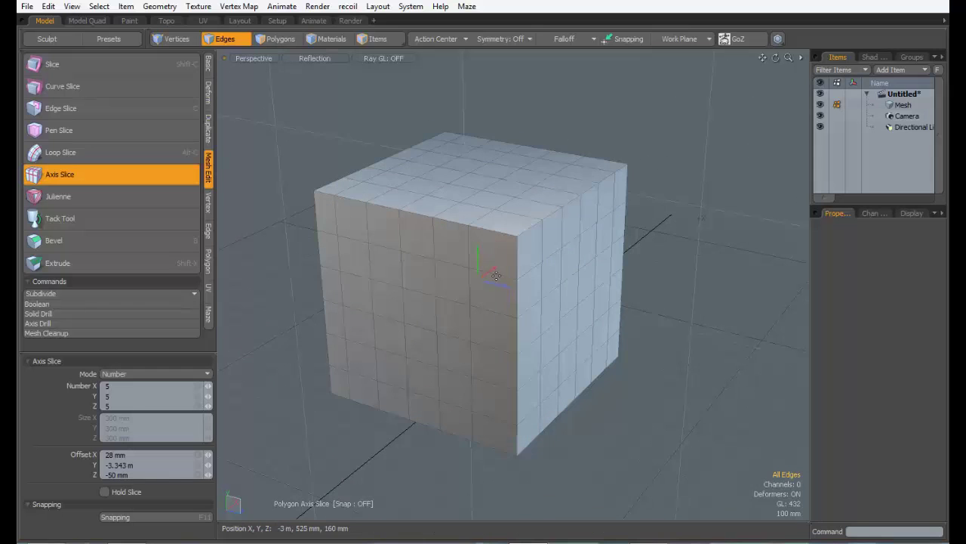
Shift the slices to offsets of about 13 mm in X and -40 mm in Z, toggling Hold Slice on and off.
drag(495, 268, 492, 271)
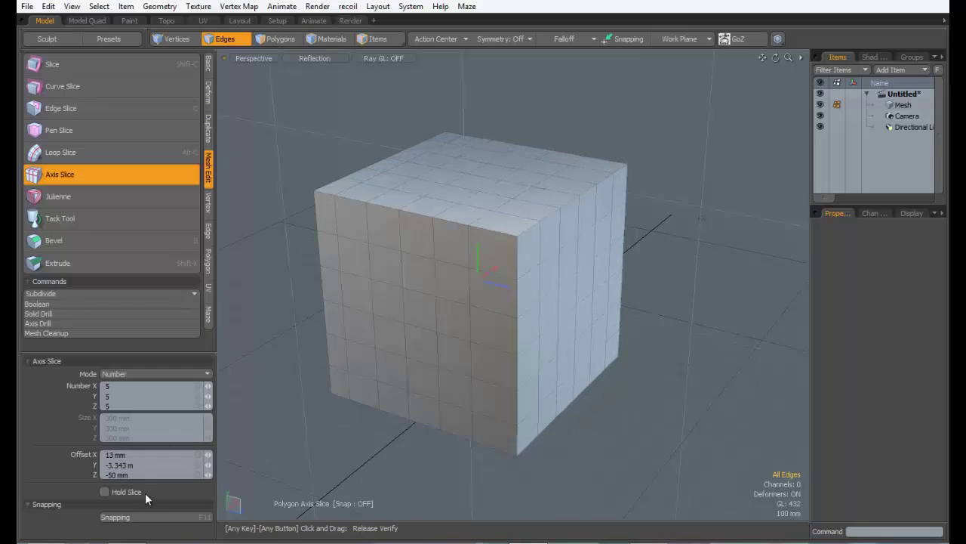
click(105, 492)
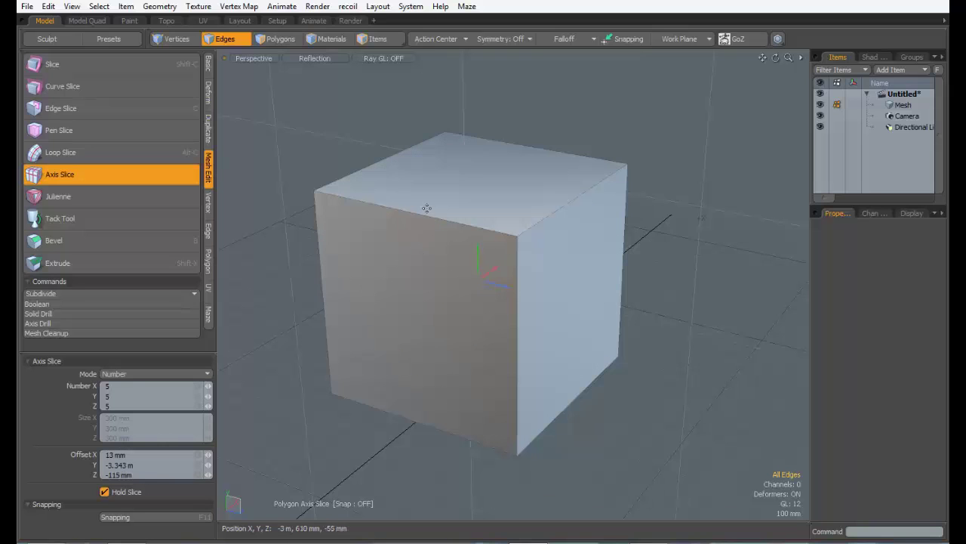
click(106, 492)
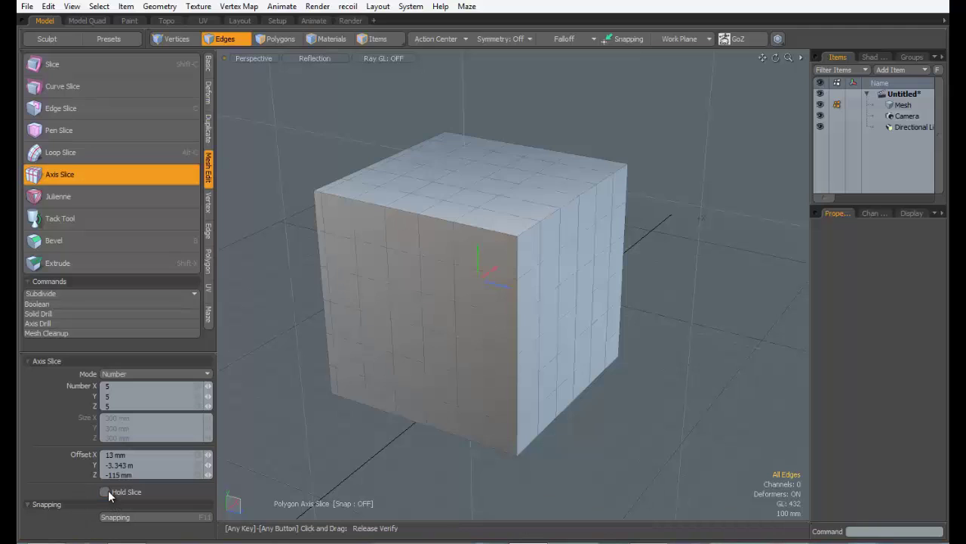
click(107, 491)
click(105, 491)
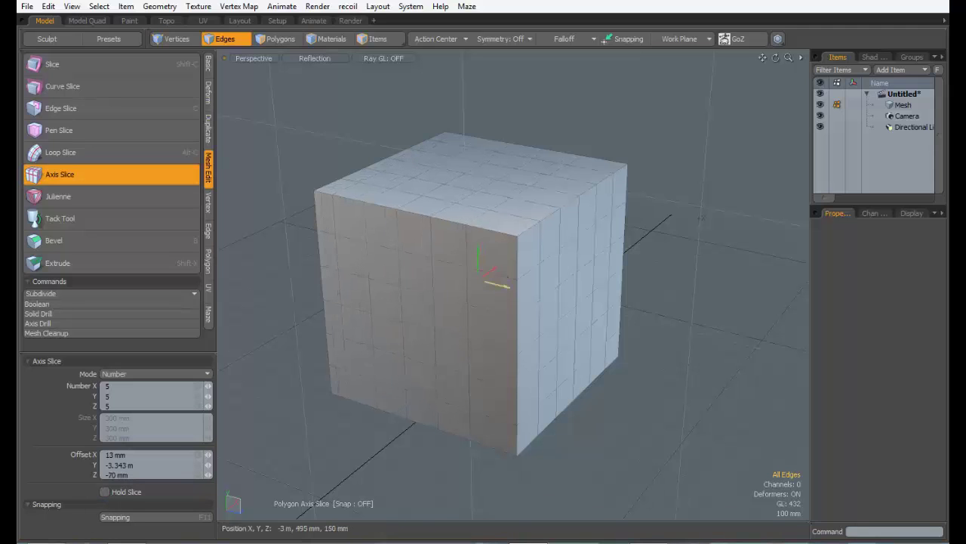
drag(510, 287, 520, 288)
click(118, 492)
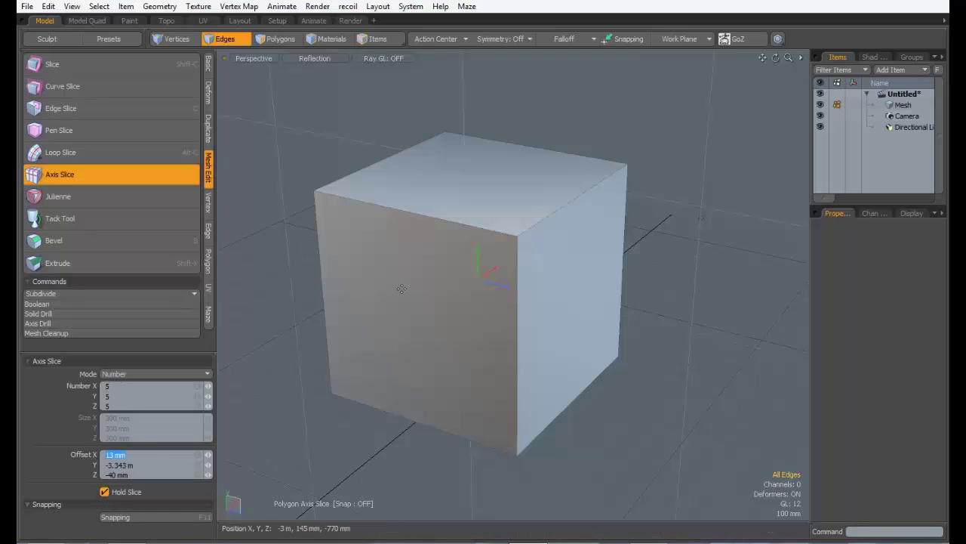
click(105, 491)
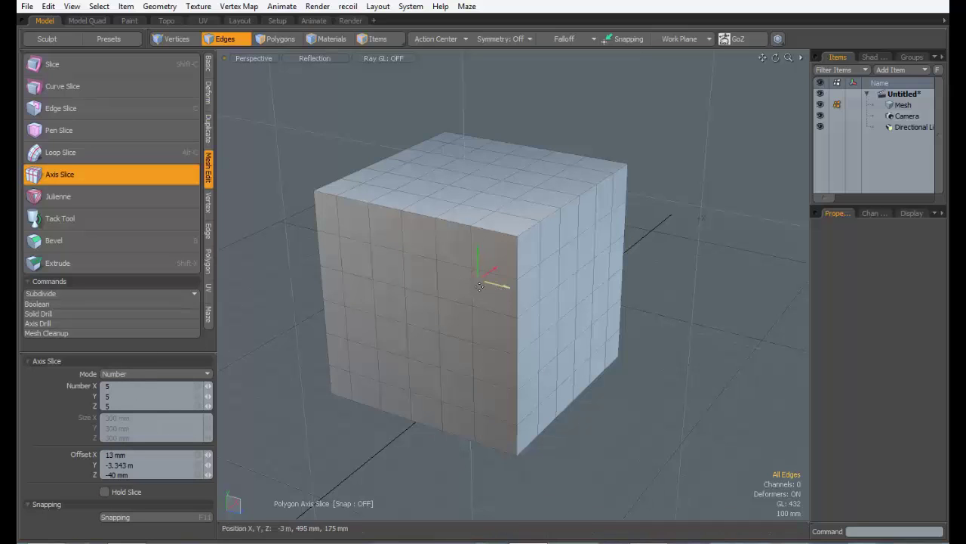
Switch Axis Slice to Size mode and set the X size to 150 mm.
click(113, 374)
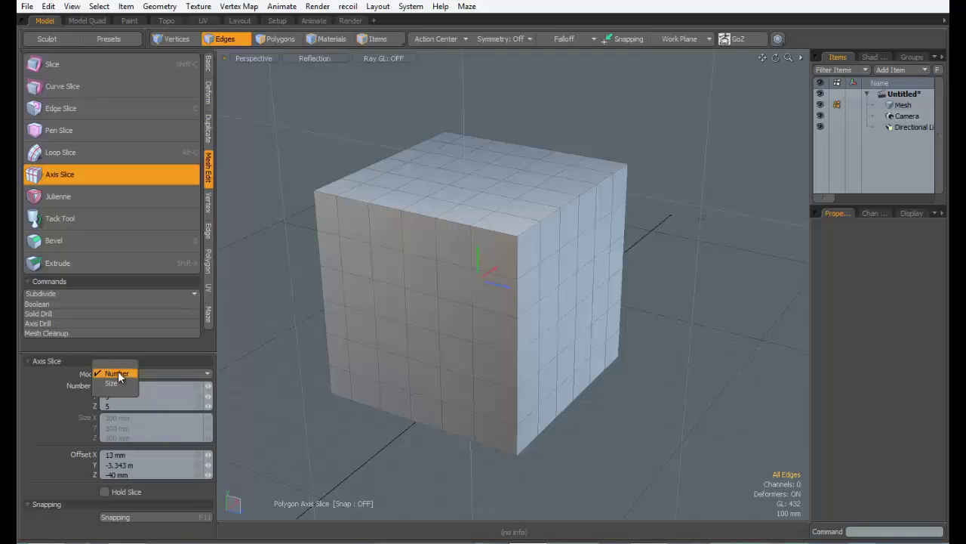
click(112, 384)
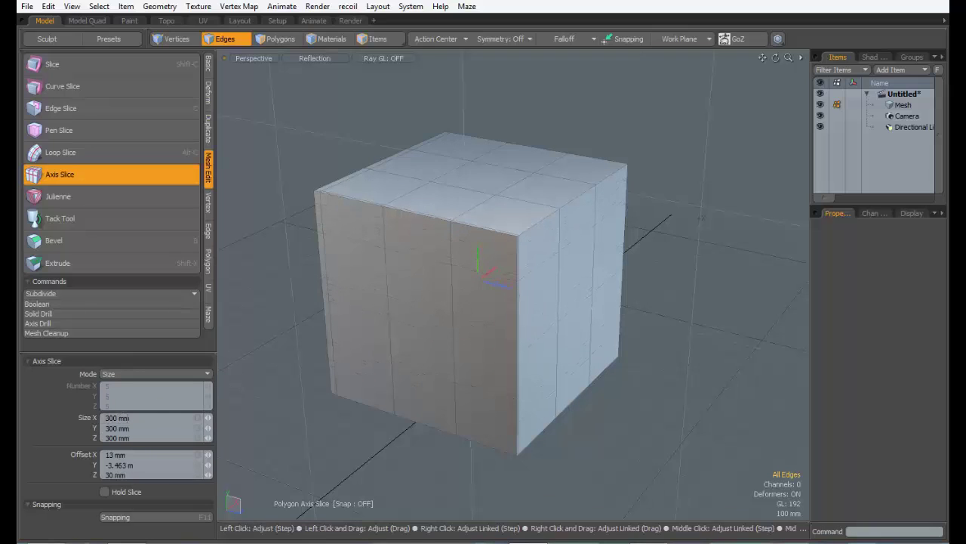
click(141, 418)
text(150)
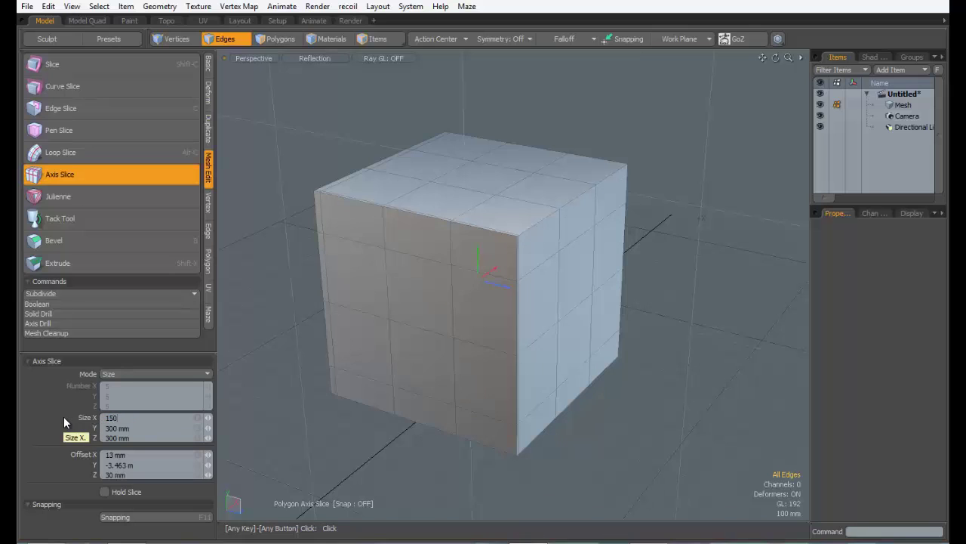
key(Return)
key(Tab)
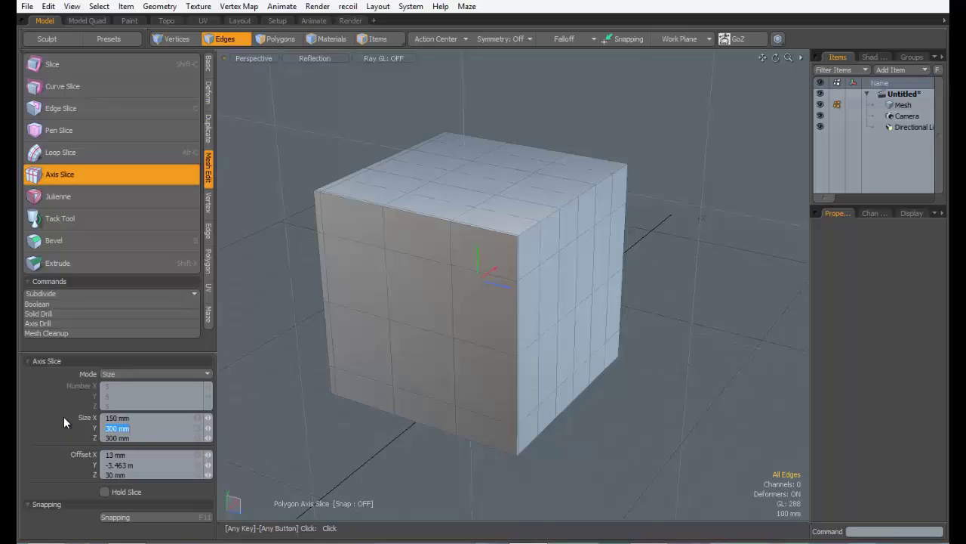
alt+drag(316, 325, 402, 311)
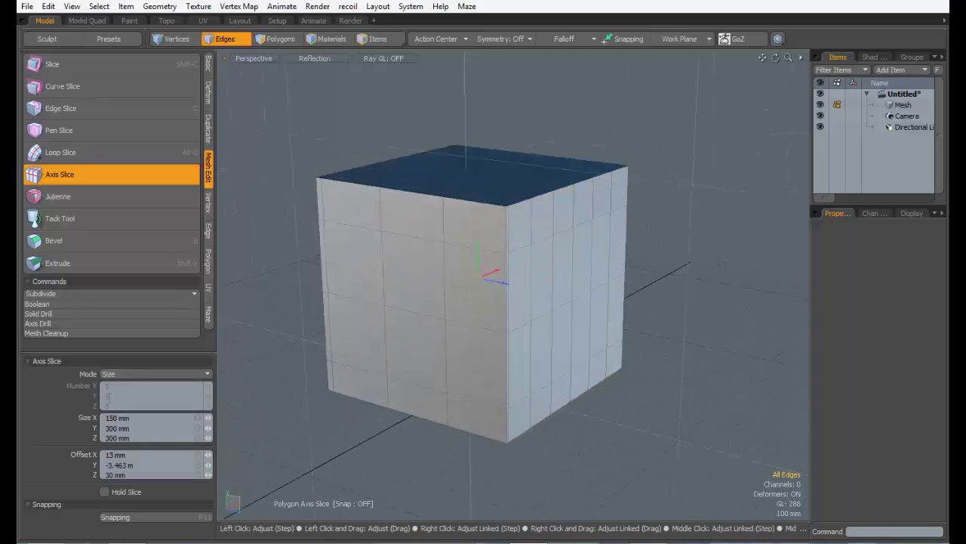
Set the Y and Z slice sizes to 150 mm and shift the slices to a Y offset of about -3.548 m.
alt+drag(507, 233, 441, 230)
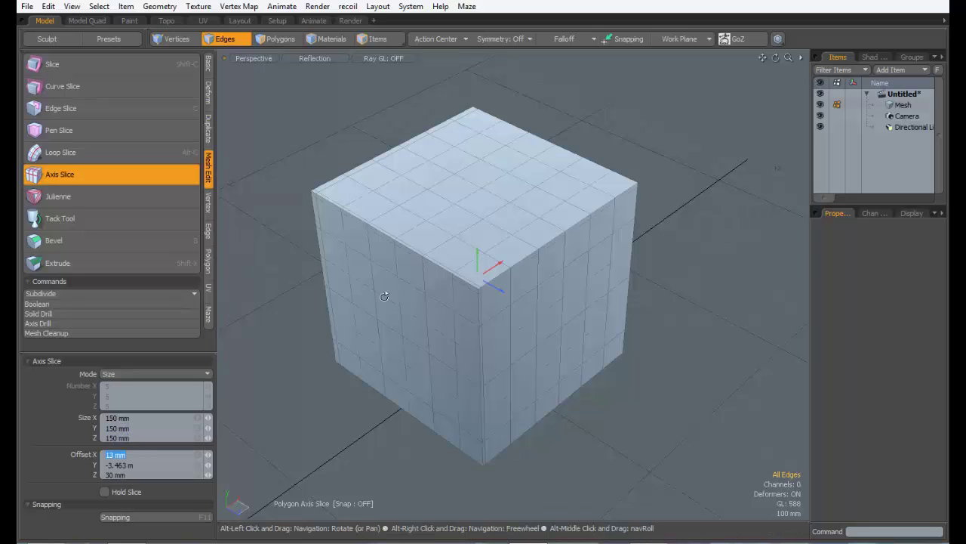
alt+drag(386, 294, 337, 338)
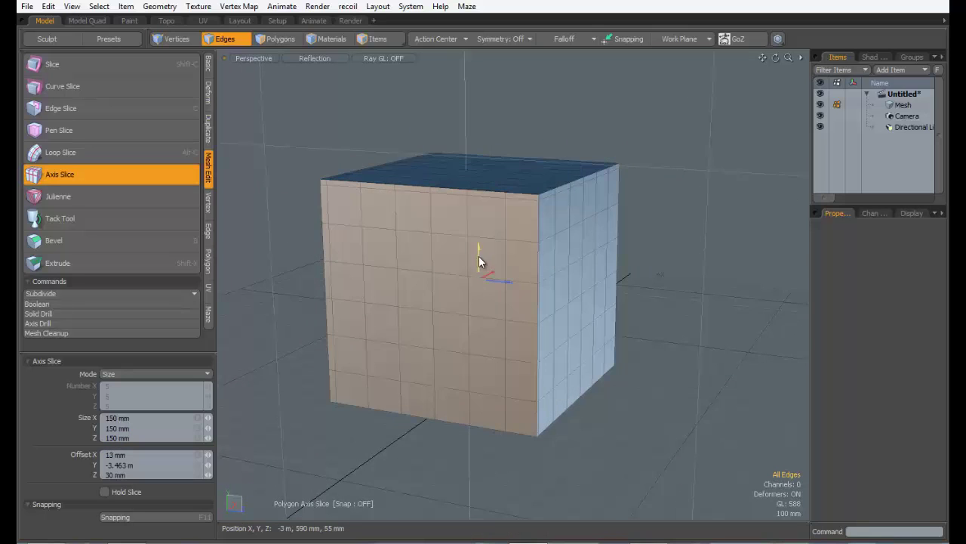
alt+drag(479, 256, 514, 325)
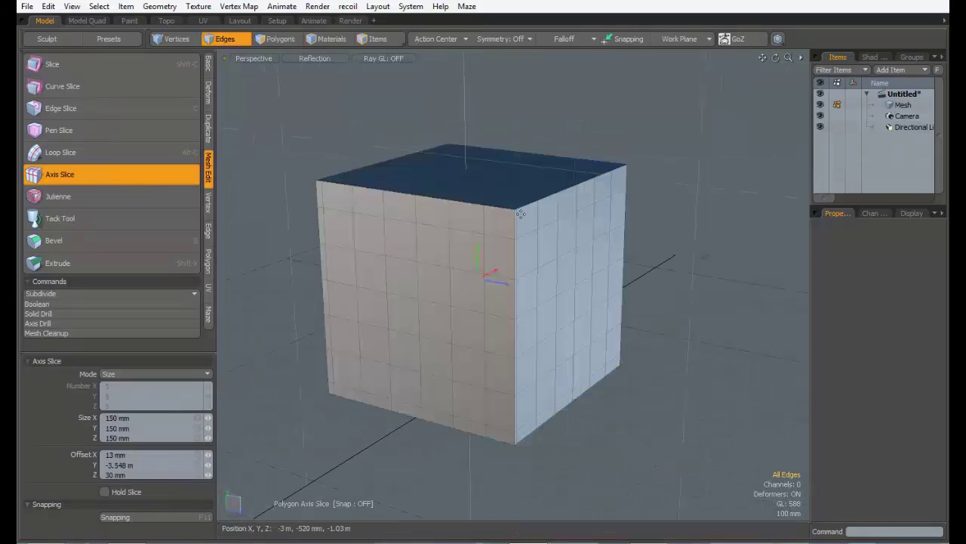
Finish the Axis Slice and turn on subdivision smoothing for the sliced cube.
key(q)
key(Tab)
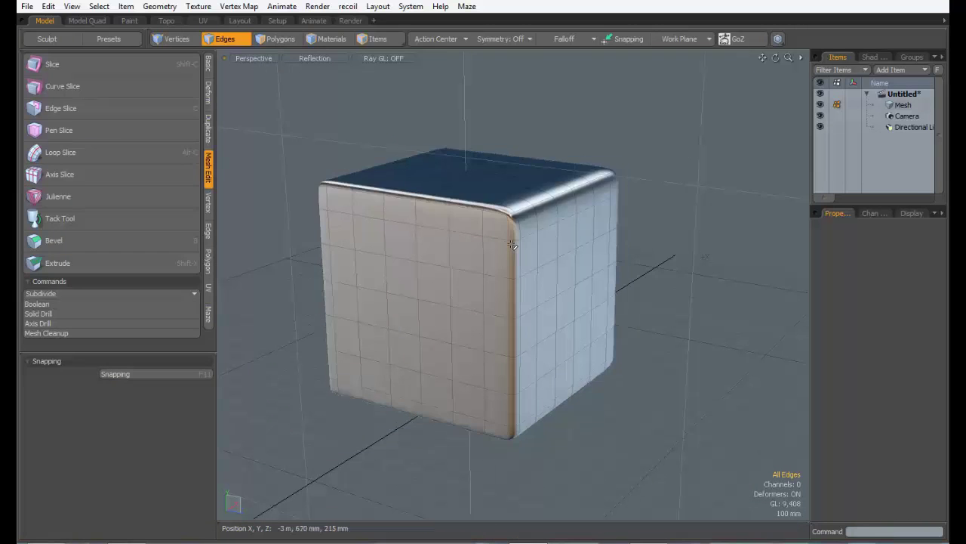
key(Tab)
key(Tab)
alt+drag(515, 247, 410, 280)
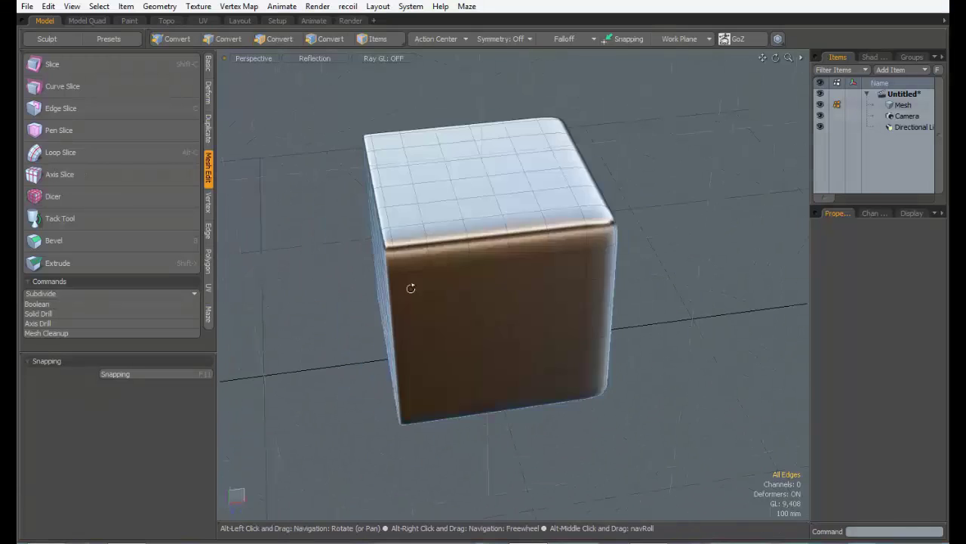
Examine the cube's top edges and corners up close, toggling subdivision smoothing to compare them with the plain mesh.
alt+drag(557, 280, 524, 265)
scroll(544, 244, up, 4)
key(Tab)
key(Tab)
key(Tab)
key(Tab)
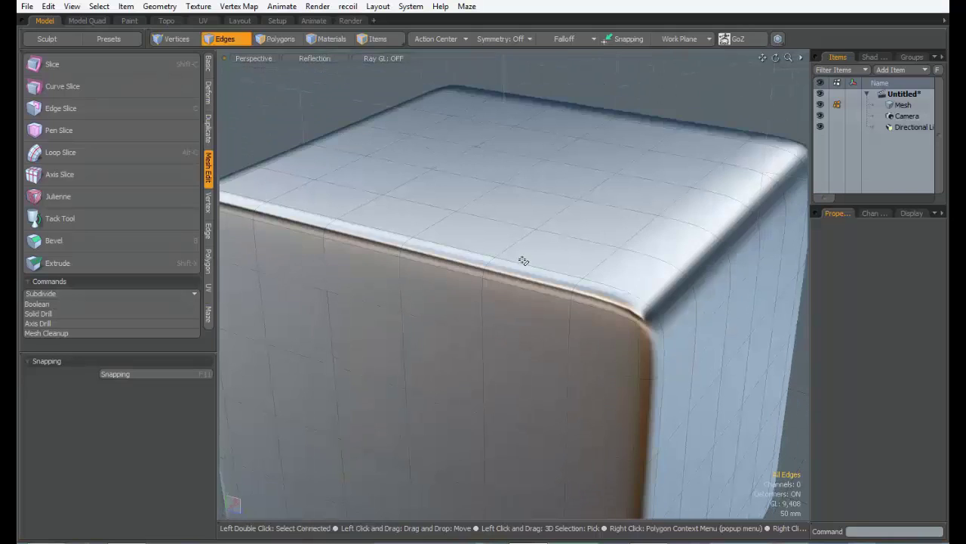
alt+drag(599, 250, 559, 246)
key(Tab)
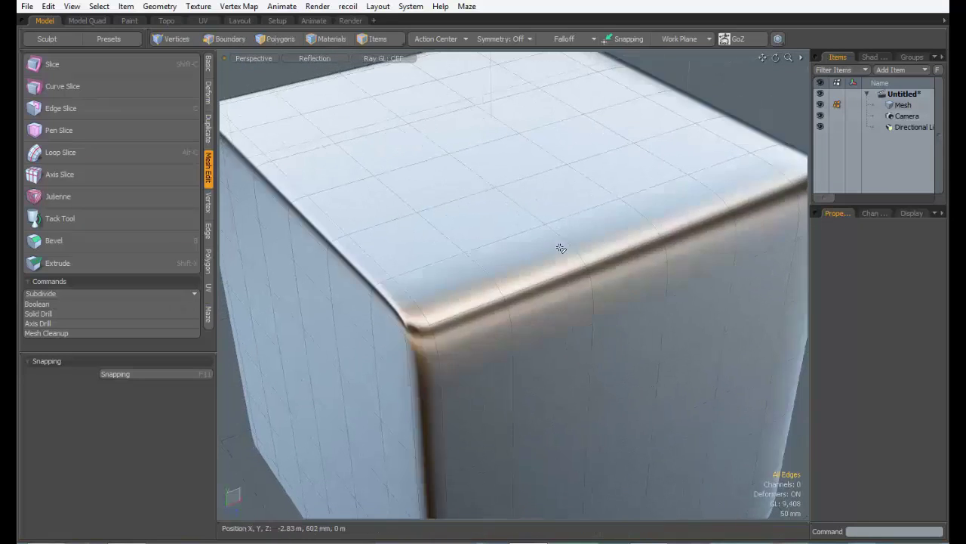
Restore the plain unsliced cube and add a single loop slice close to its front face.
key(Tab)
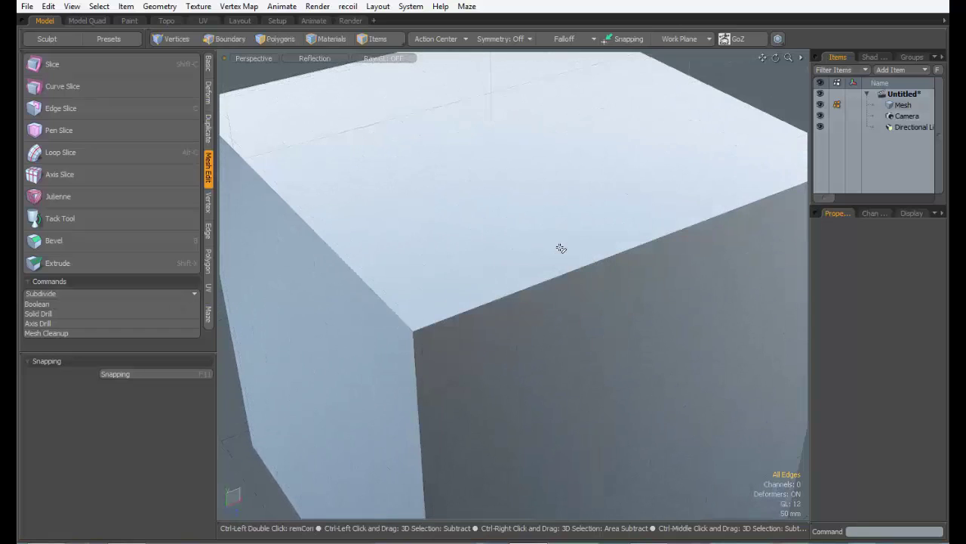
ctrl+alt+drag(561, 248, 456, 277)
click(519, 253)
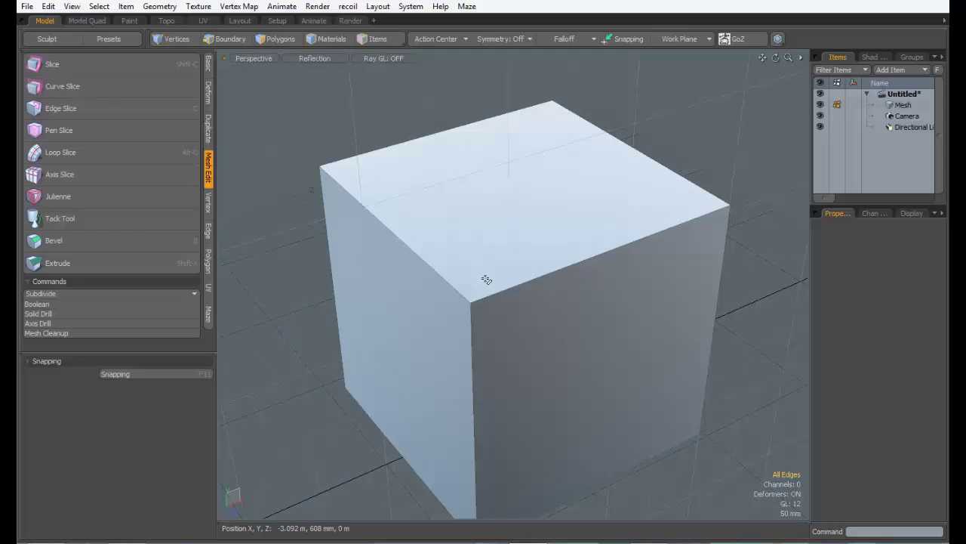
key(alt+c)
alt+drag(507, 285, 511, 242)
click(489, 216)
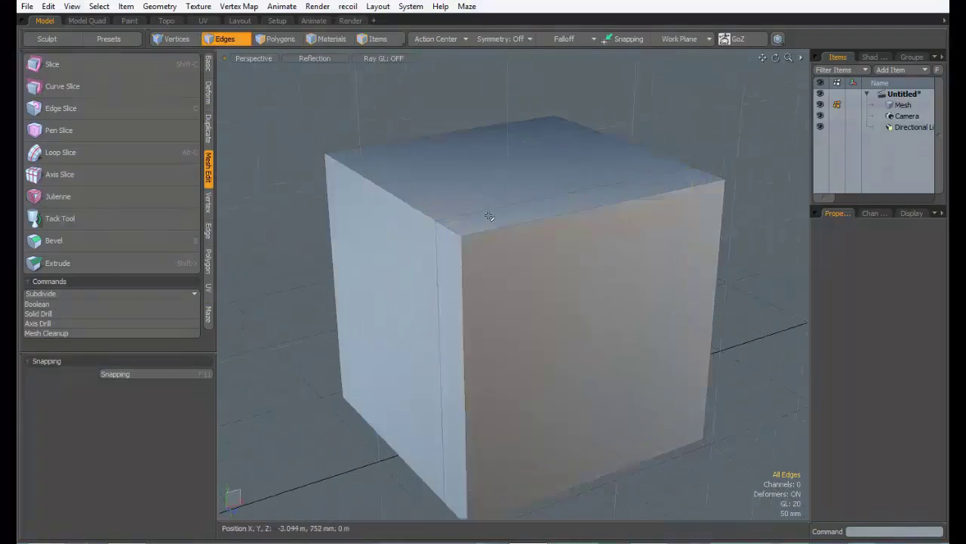
Select the sliced edge loop around the cube and delete it together with its adjoining faces.
double_click(490, 217)
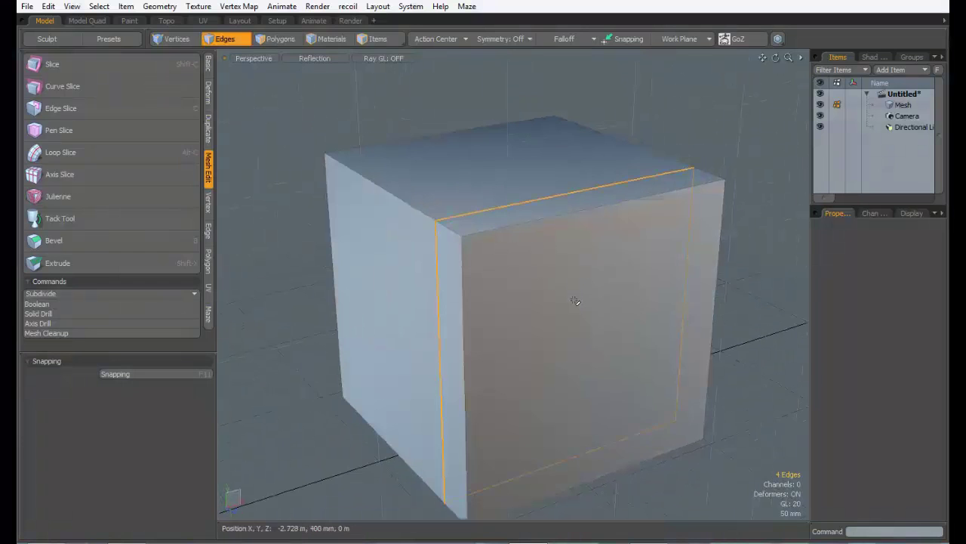
key(Delete)
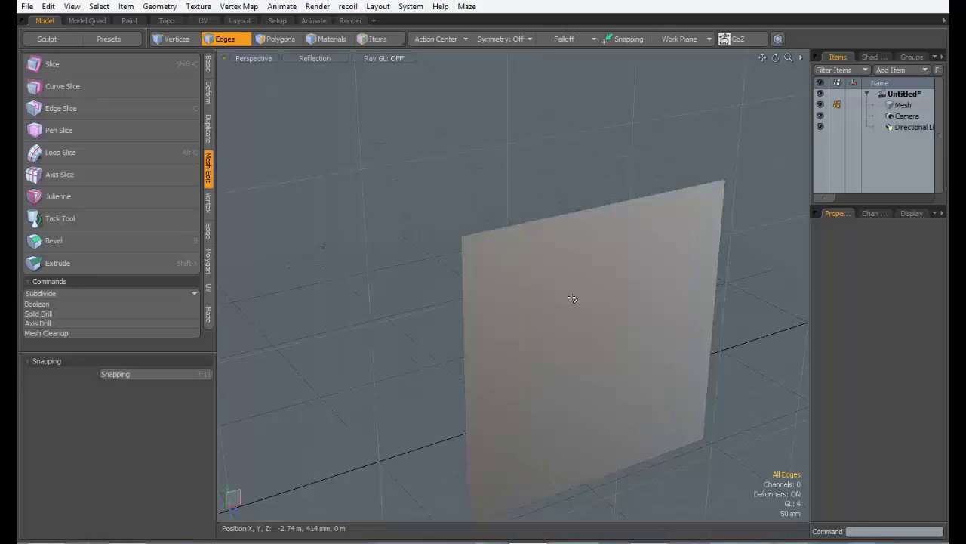
mouse_move(612, 302)
alt+mouse_down()
mouse_move(404, 128)
mouse_move(280, 265)
mouse_move(626, 302)
mouse_move(460, 317)
mouse_move(423, 249)
mouse_move(561, 330)
mouse_move(583, 324)
mouse_move(563, 276)
mouse_move(295, 233)
mouse_move(616, 282)
mouse_move(581, 337)
mouse_move(526, 331)
mouse_move(537, 306)
mouse_move(516, 306)
mouse_move(502, 333)
alt+mouse_up()
Undo the face deletion and remove only the selected edge loop, keeping the cube's faces.
key(ctrl+z)
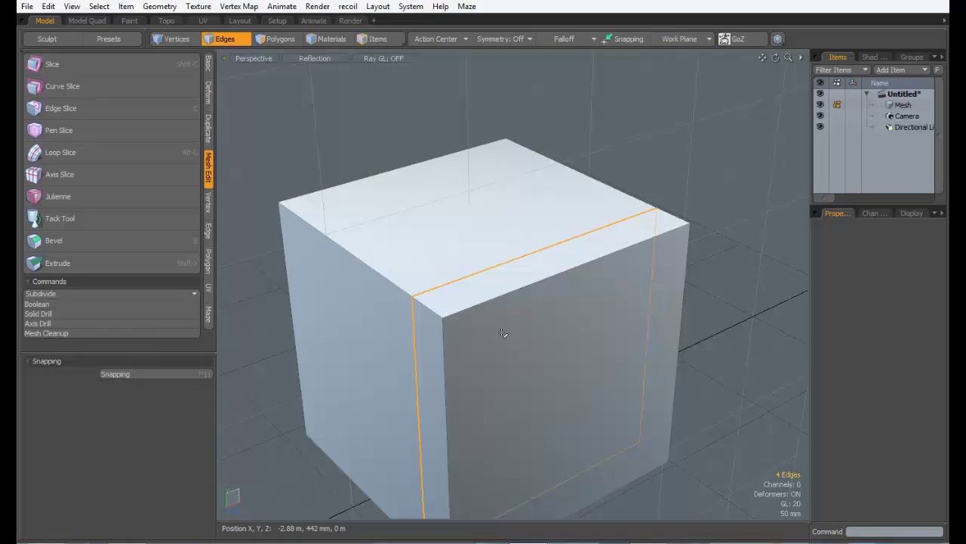
click(503, 333)
key(ctrl+z)
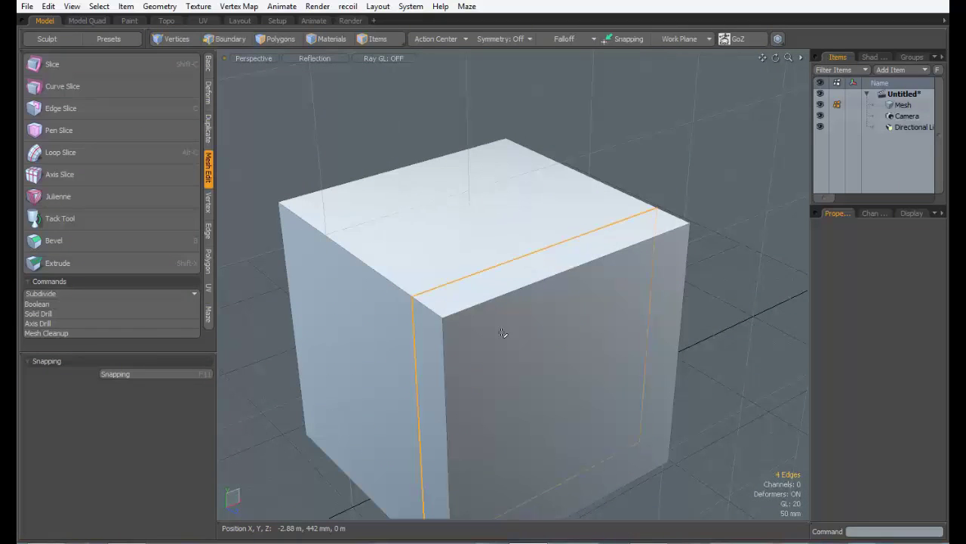
key(ctrl+z)
key(ctrl+y)
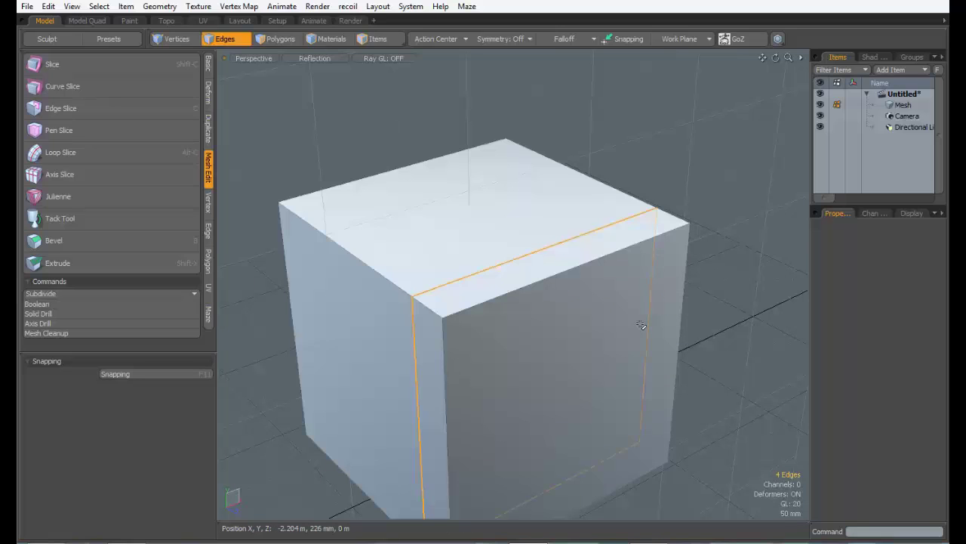
key(Delete)
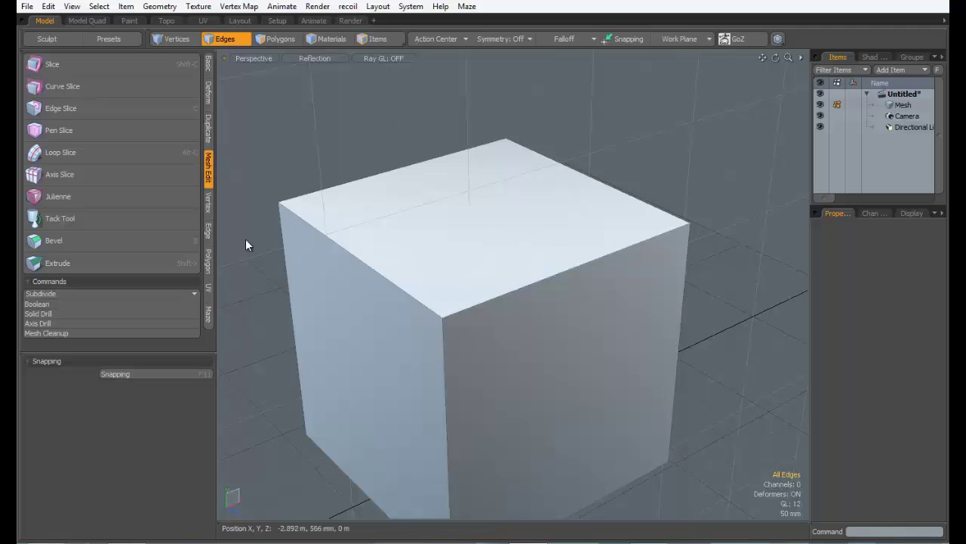
Enlarge the tool properties area to reveal the complete Loop Slice options, and drop the tool.
click(98, 152)
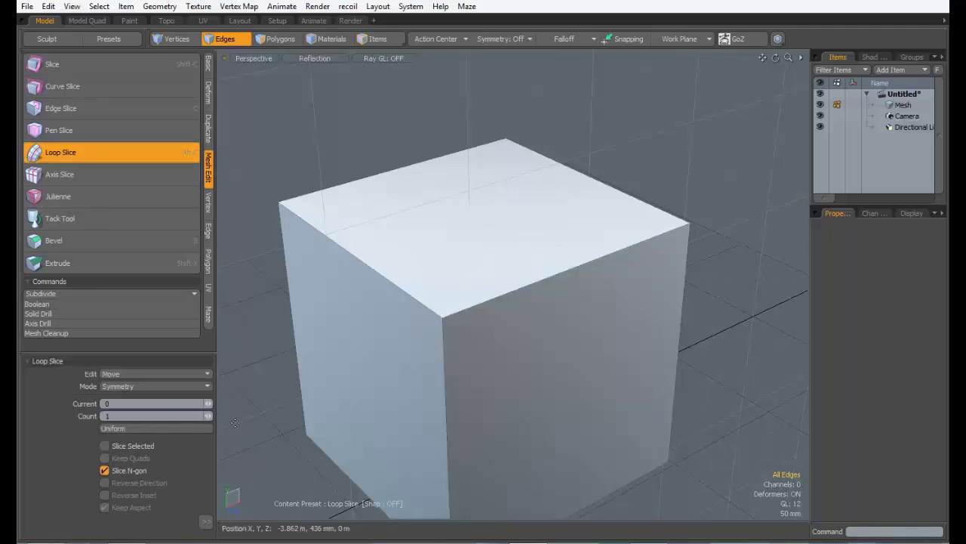
drag(146, 354, 146, 245)
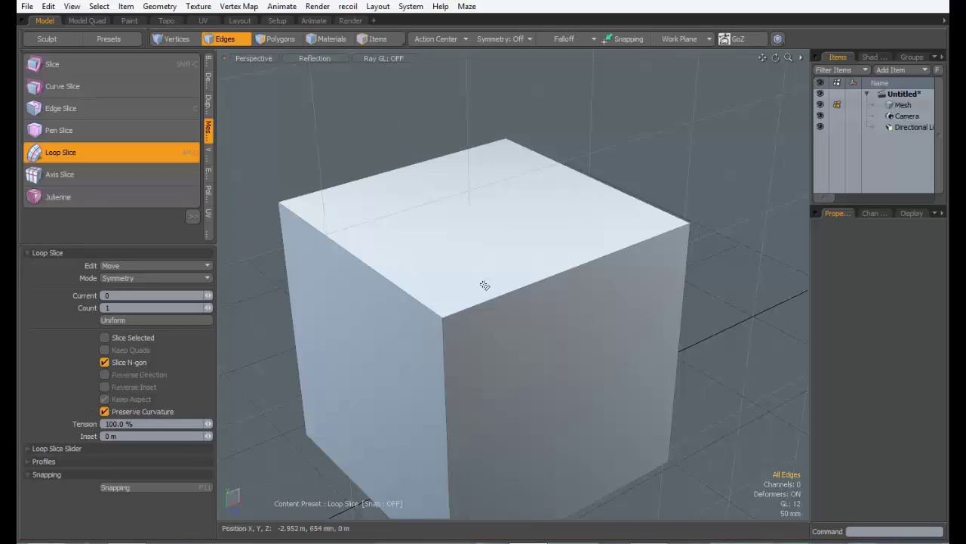
key(space)
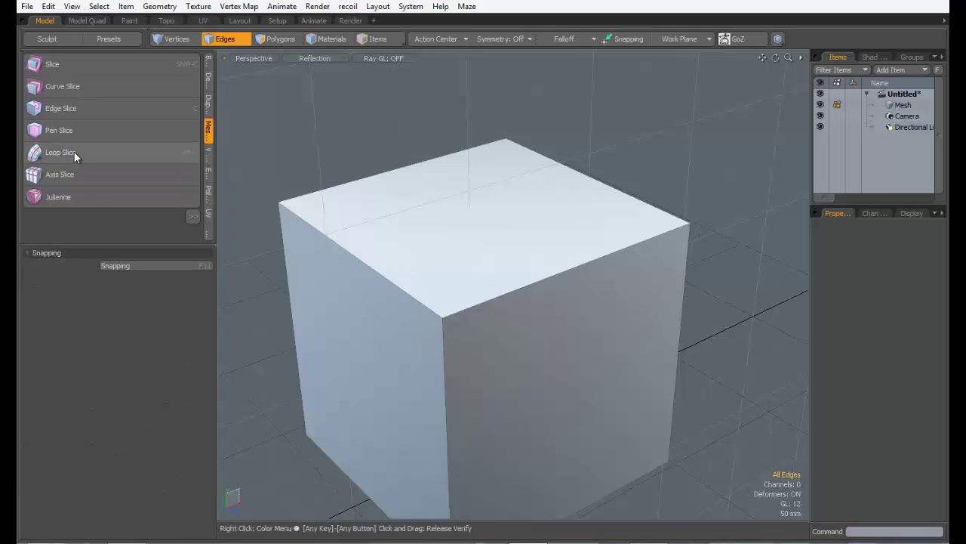
Select the cube's front and top polygons and add a Loop Slice at 50 %.
click(280, 39)
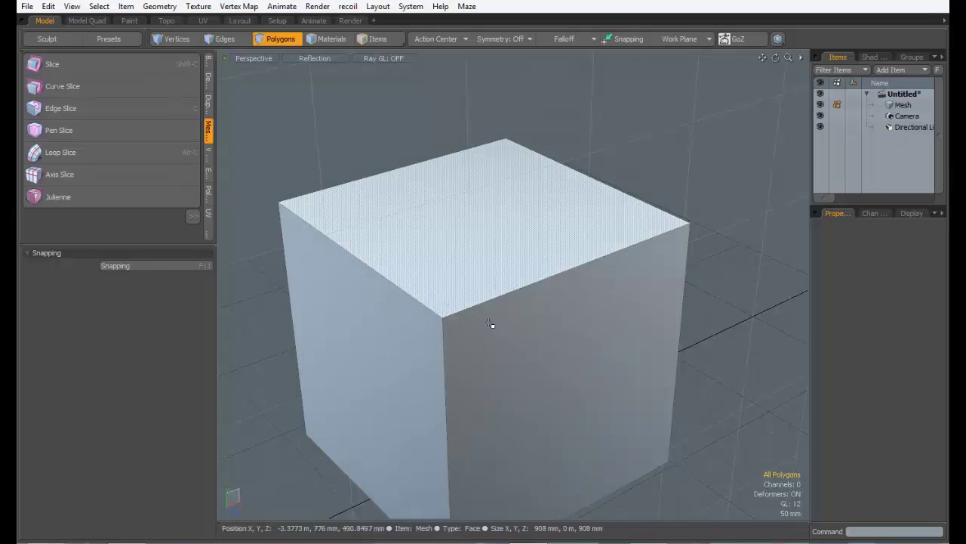
click(513, 328)
shift+click(477, 269)
key(alt+c)
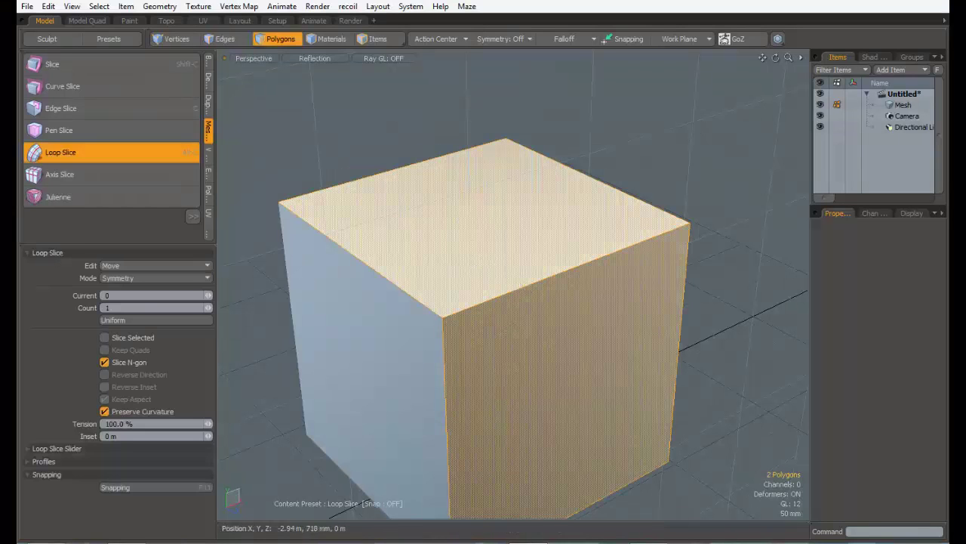
alt+drag(487, 267, 488, 276)
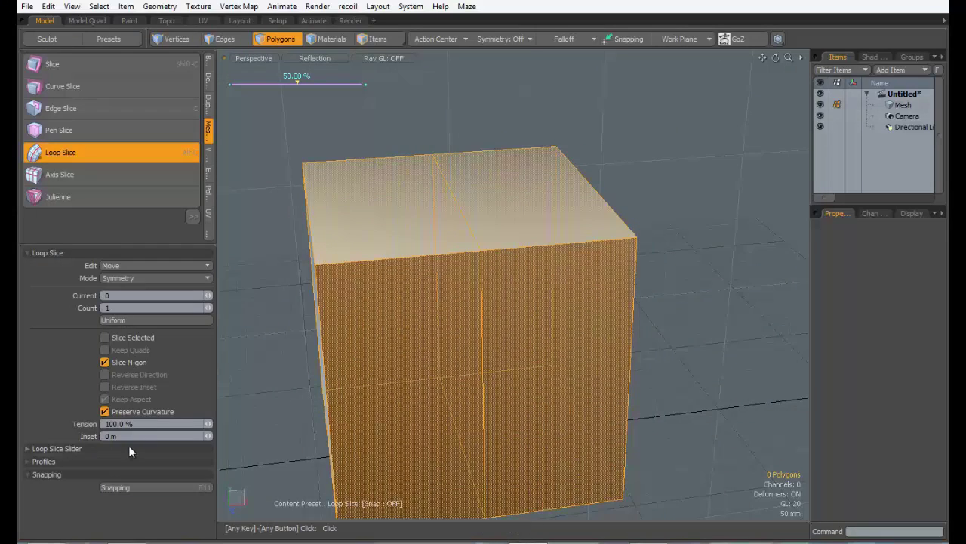
Apply the Roman_Ogee profile to the loop slice.
click(56, 462)
click(124, 478)
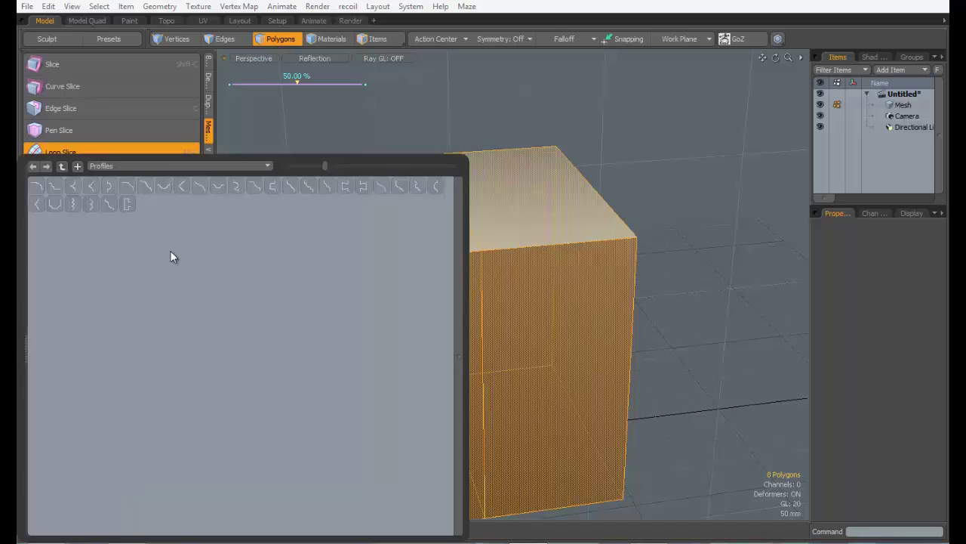
click(111, 204)
alt+drag(500, 324, 378, 283)
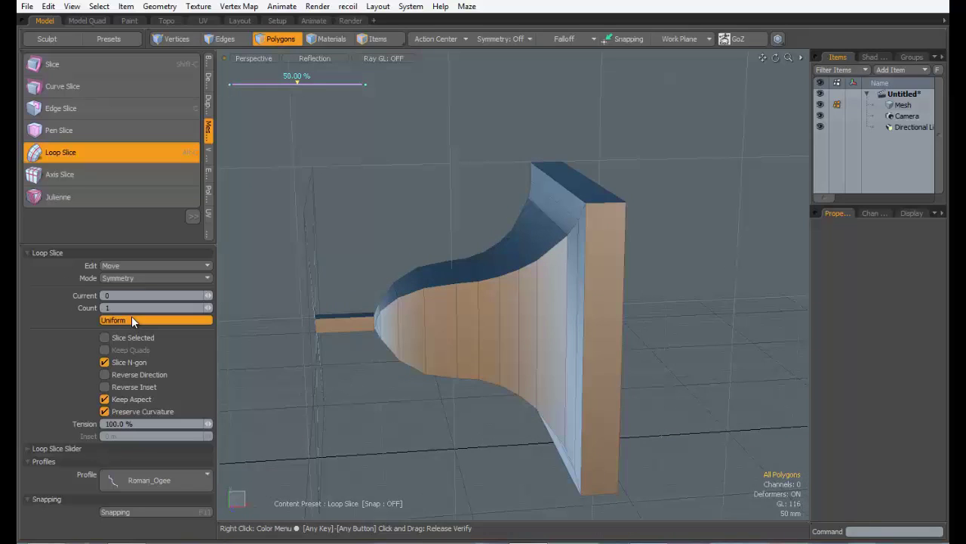
Undo the profiled slice, reselect the front and top polygons, and apply a uniform Loop Slice with the Roman_Ogee profile.
key(space)
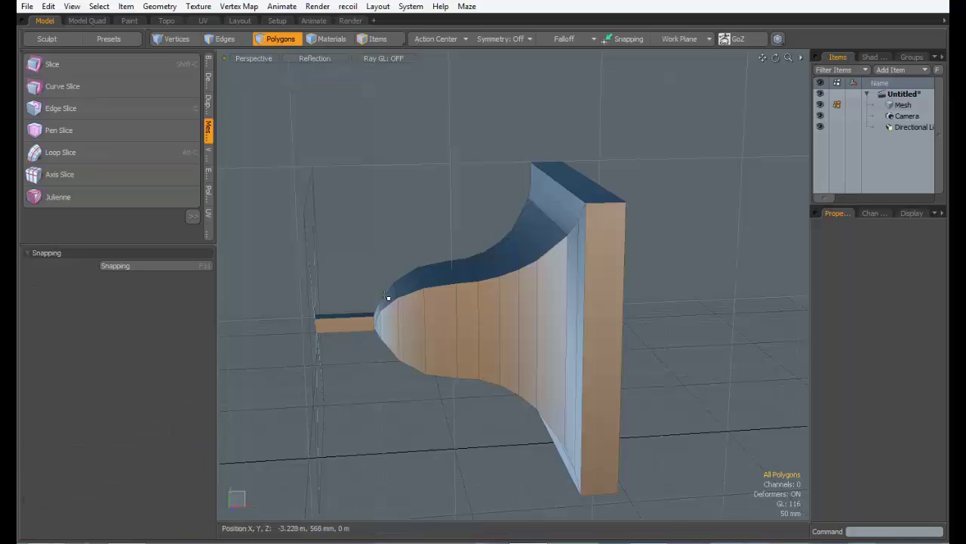
key(ctrl+z)
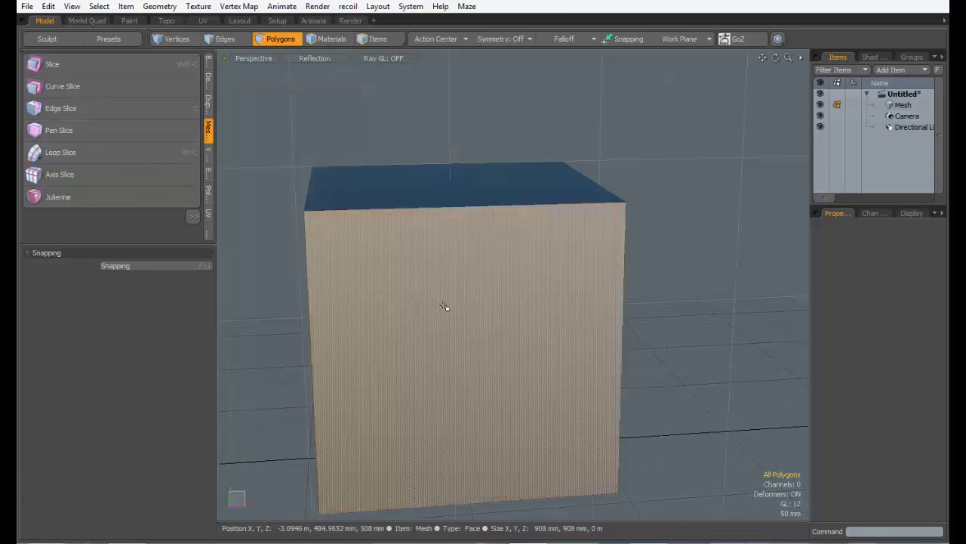
drag(445, 302, 435, 202)
key(alt+c)
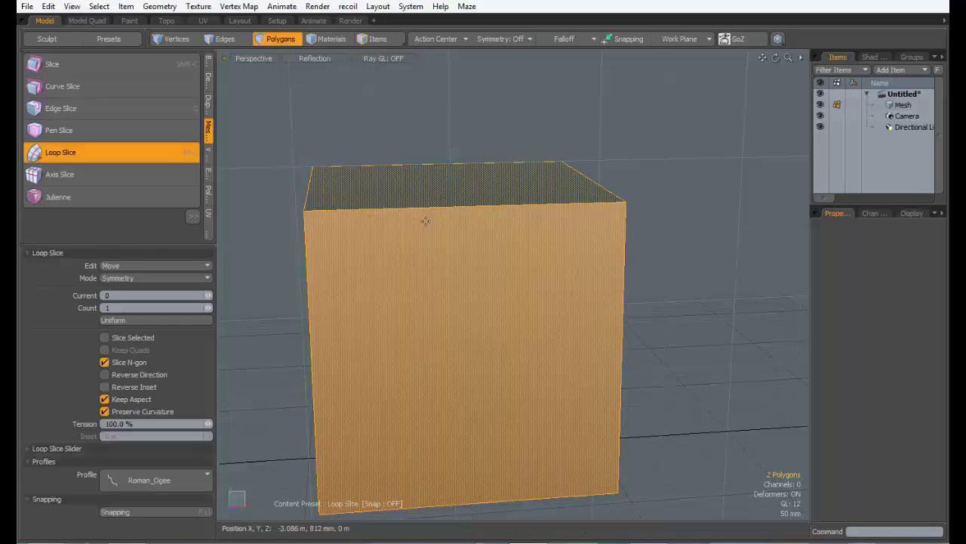
click(140, 318)
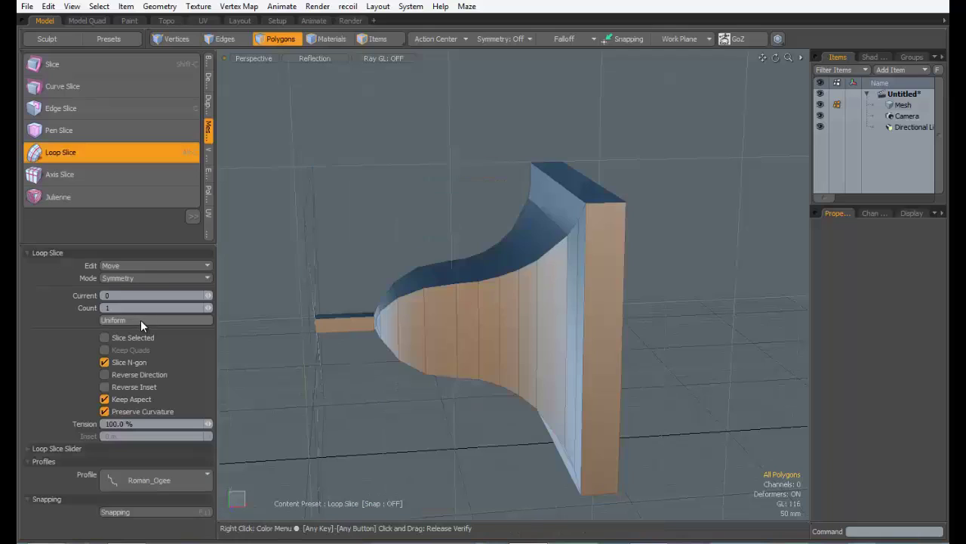
Switch the Loop Slice mode to Free, try sliding the slice to about 71 %, and undo the slide.
click(133, 278)
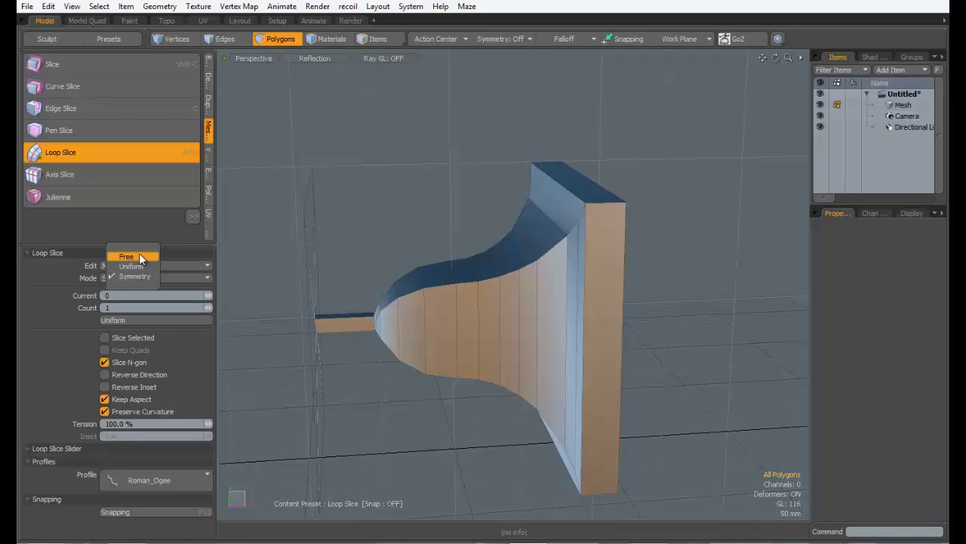
click(138, 262)
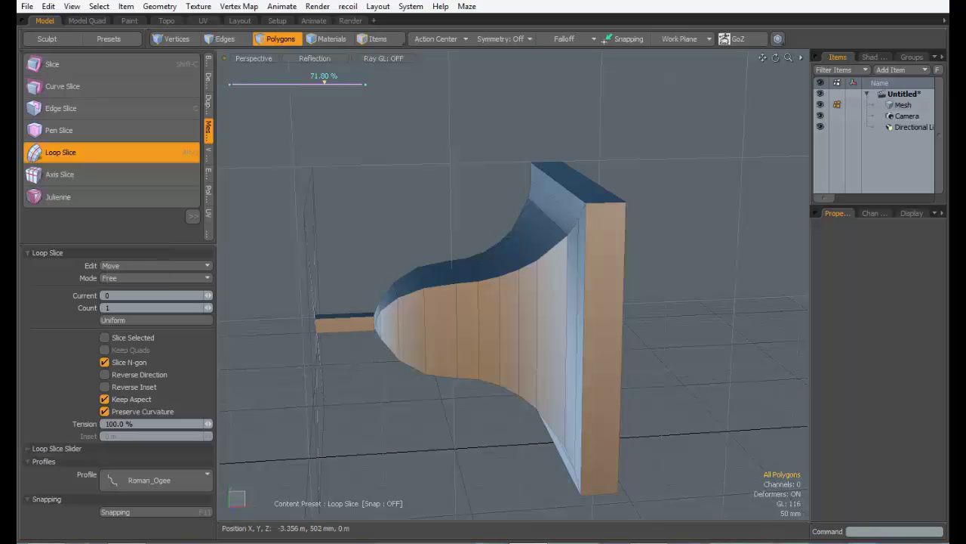
key(ctrl+z)
mouse_move(496, 326)
alt+mouse_down()
mouse_move(415, 337)
mouse_move(505, 331)
alt+mouse_up()
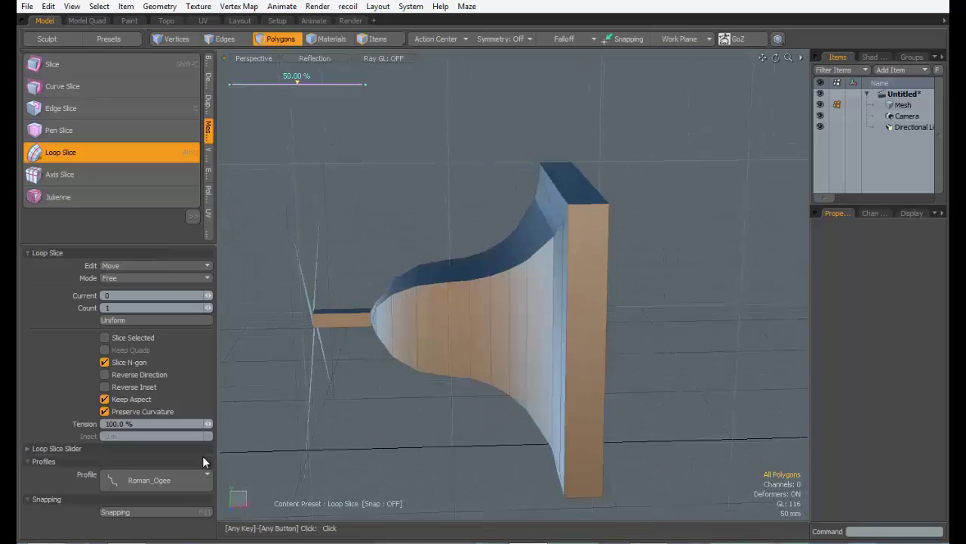
Try other profiles on the loop slice, including Core_Box, and apply Groove_Ogee.
click(181, 480)
click(145, 185)
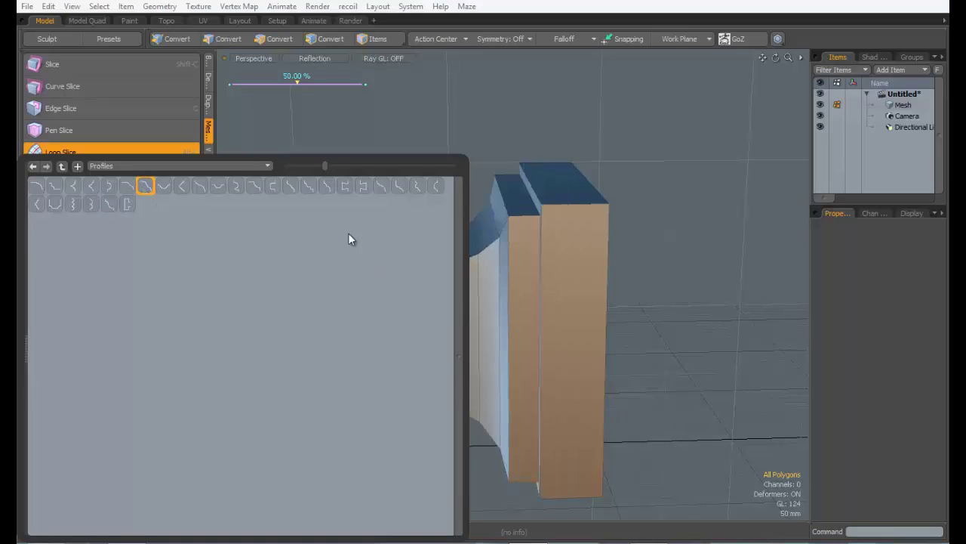
click(217, 186)
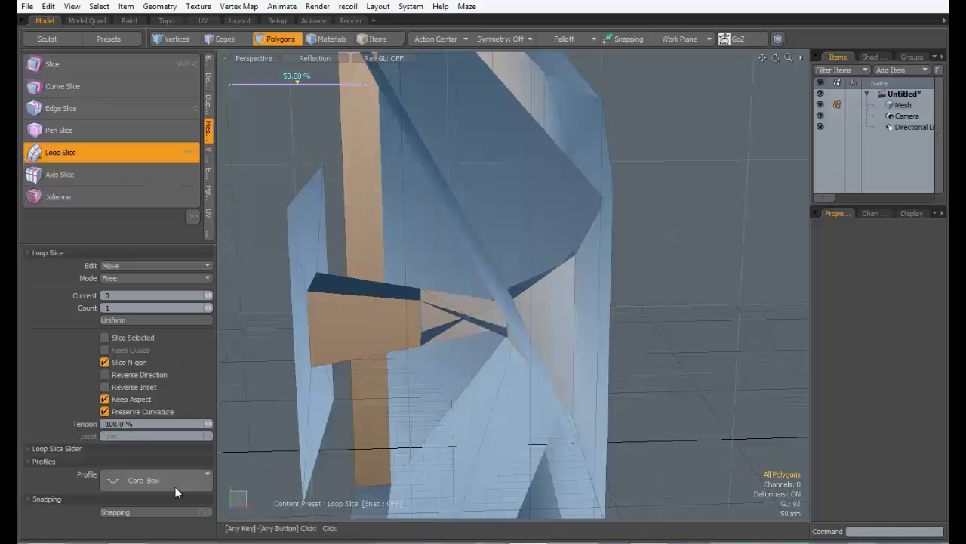
click(158, 485)
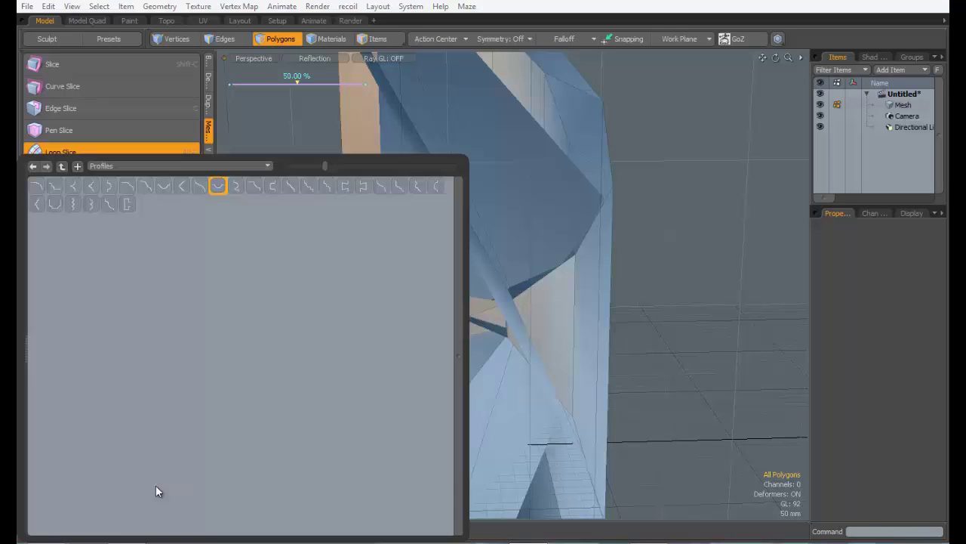
click(38, 203)
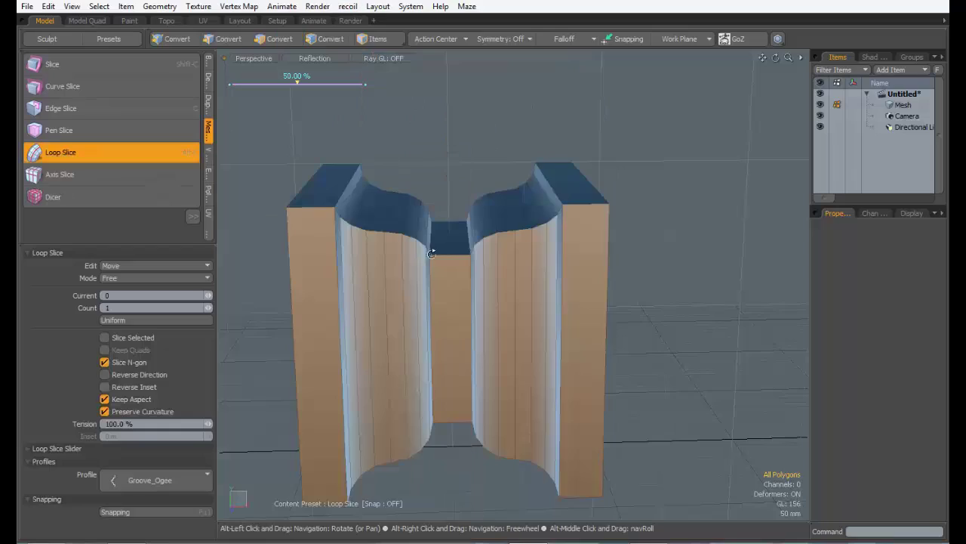
mouse_move(431, 250)
alt+mouse_down()
mouse_move(494, 282)
mouse_move(445, 132)
mouse_move(391, 33)
mouse_move(458, 324)
mouse_move(453, 287)
mouse_move(473, 226)
mouse_move(407, 241)
mouse_move(442, 252)
alt+mouse_up()
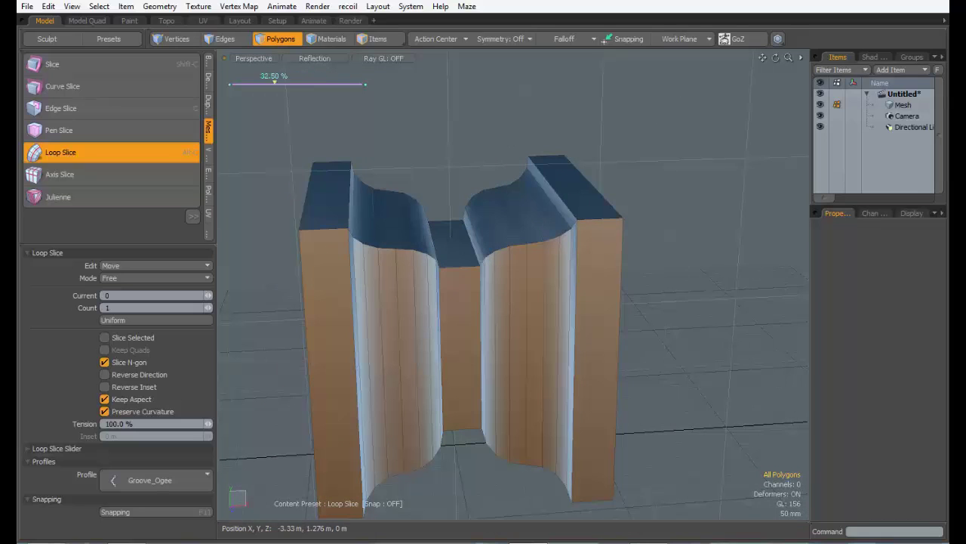
Slide the slice to 0.50 % and turn off Slice N-gon, Keep Aspect and Preserve Curvature.
click(146, 400)
click(147, 412)
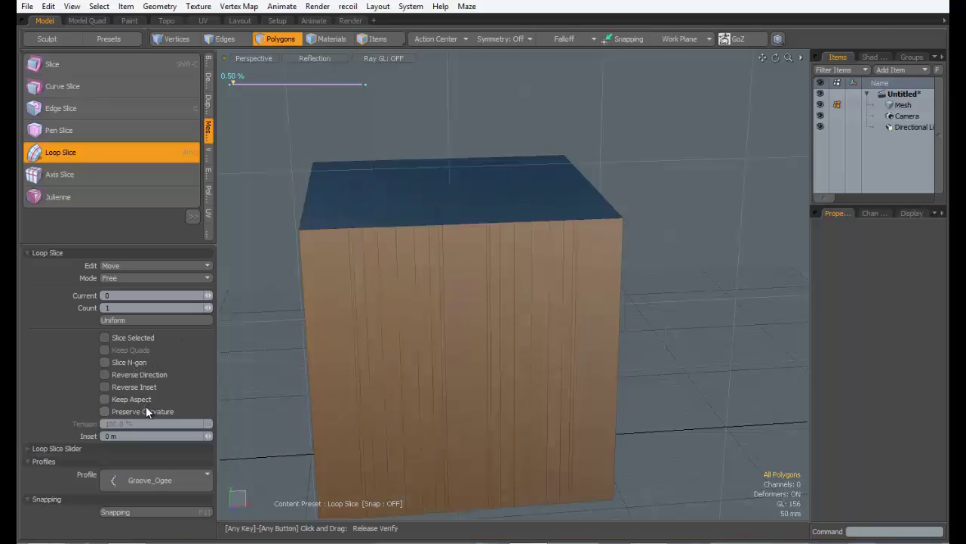
alt+drag(528, 276, 528, 248)
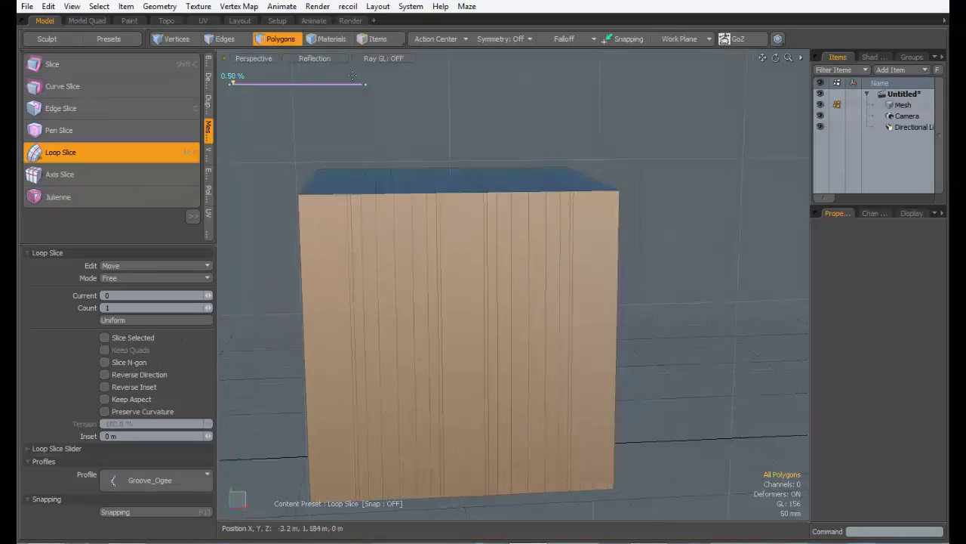
Switch to Axis Slice and extend the mesh editing tool list to show the tools below Julienne.
click(129, 174)
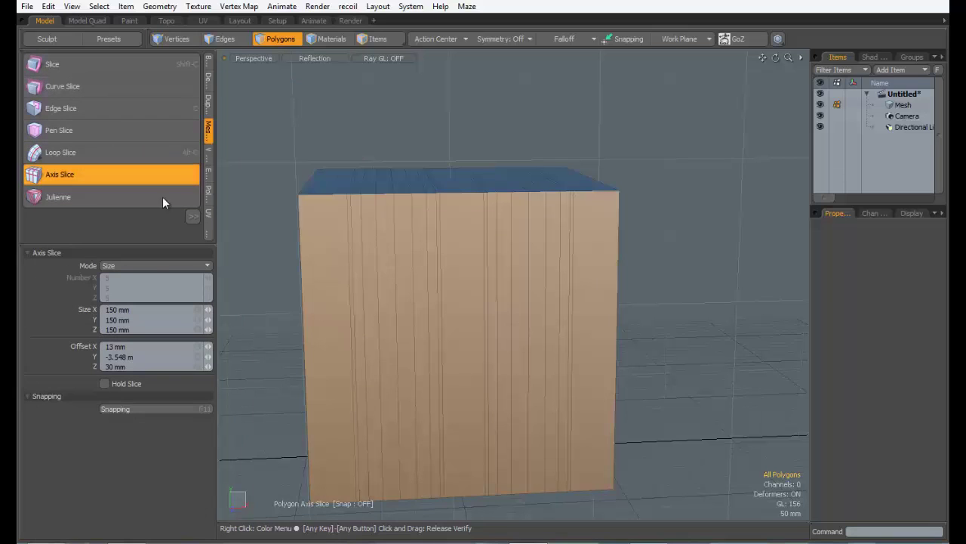
drag(154, 247, 146, 307)
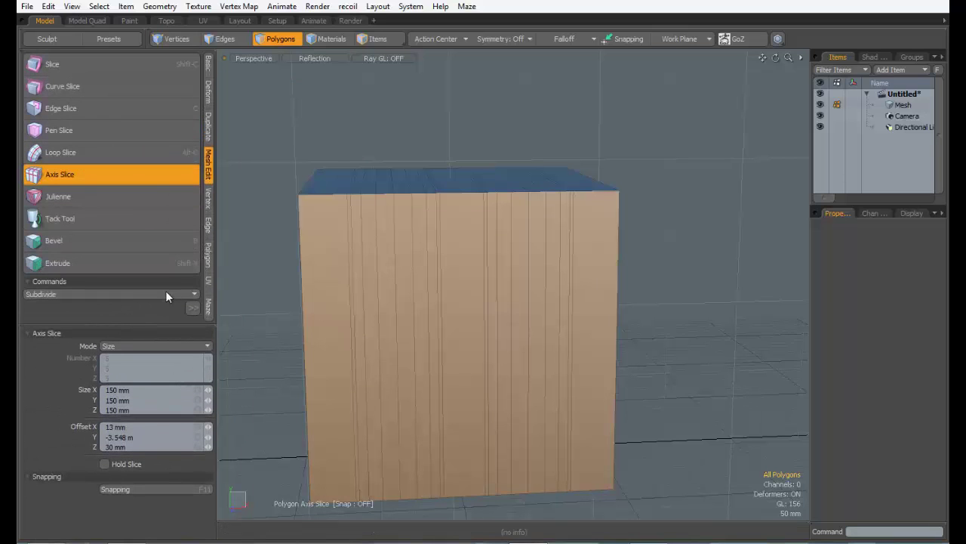
alt+drag(396, 188, 403, 204)
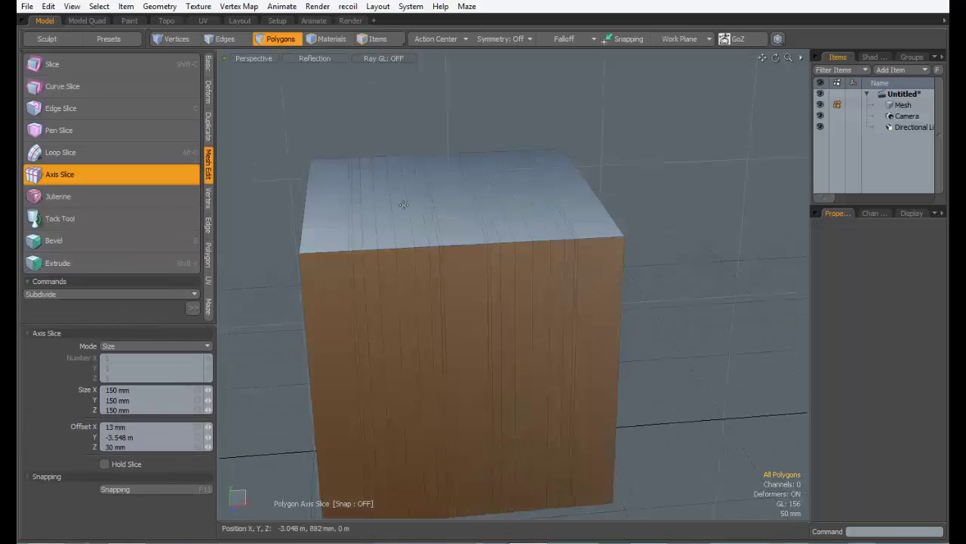
Drop the slicing tool, select all connected polygons of the sliced cube and delete them.
key(q)
double_click(390, 221)
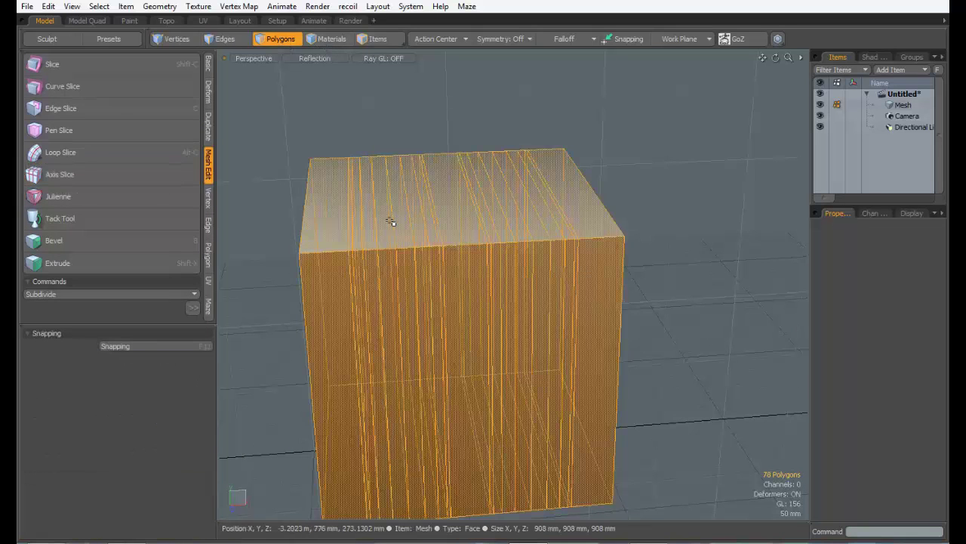
key(Delete)
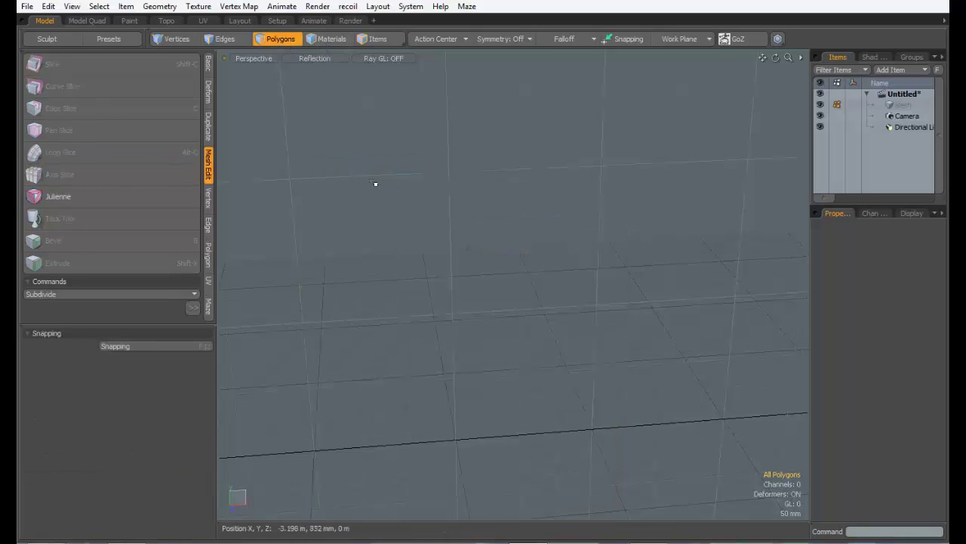
Activate the Cube primitive tool and return to the mesh editing tools.
click(208, 65)
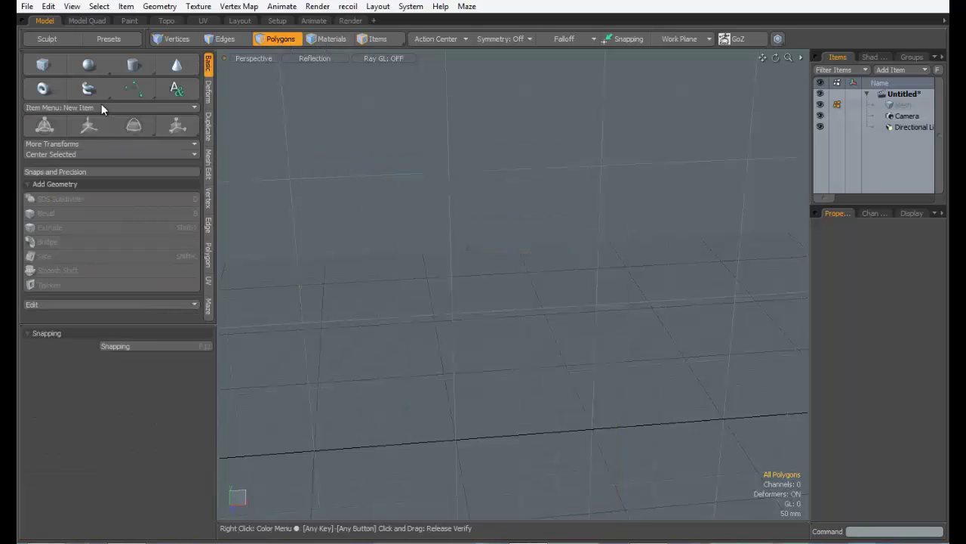
click(53, 64)
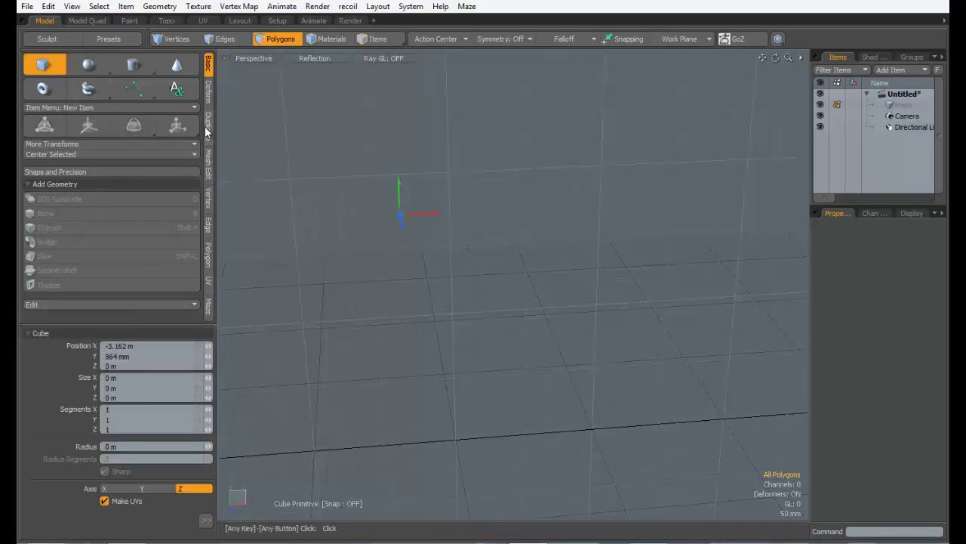
click(209, 165)
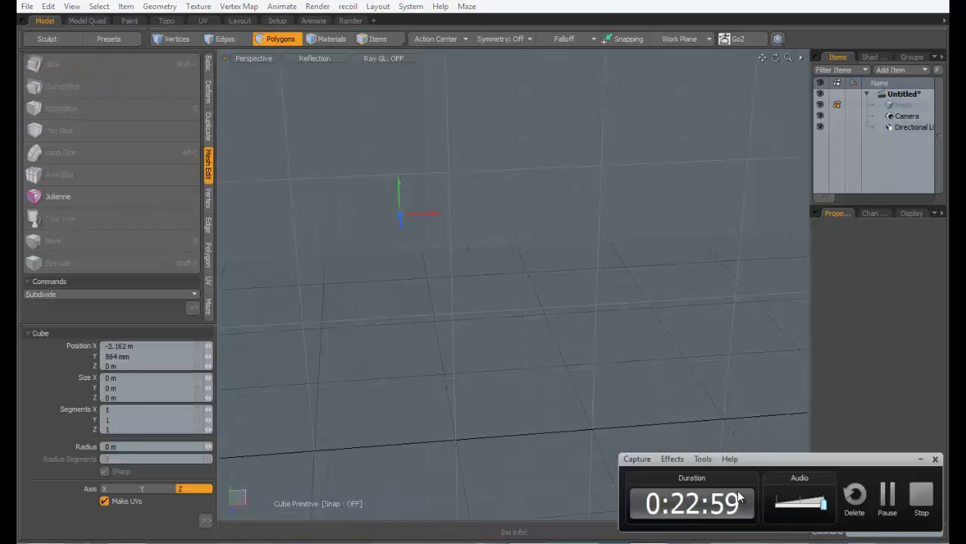